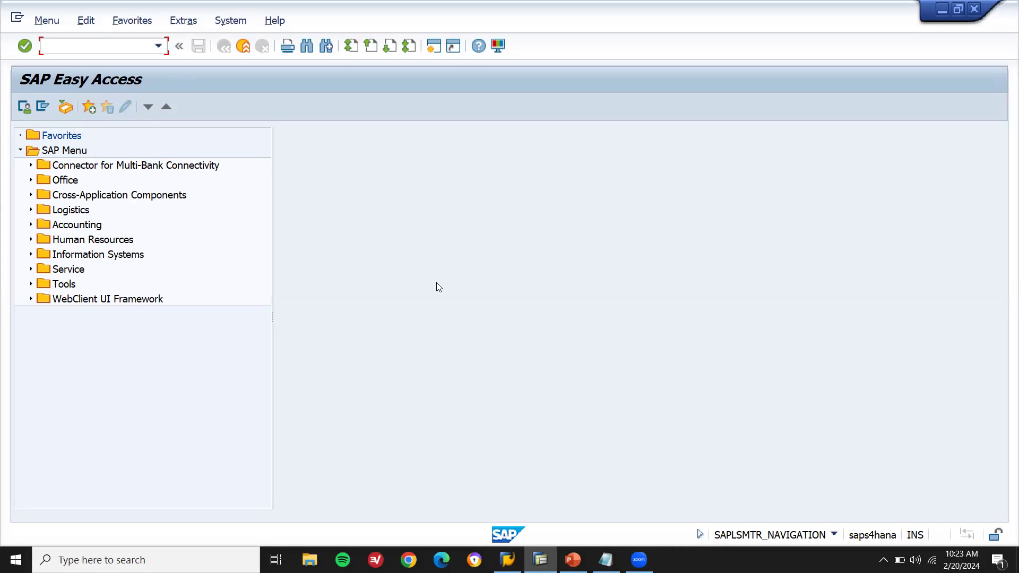
Open business partner maintenance and start a new person with the grouping ZCUSTOMER L2W.
{"action": "key", "text": "Return"}
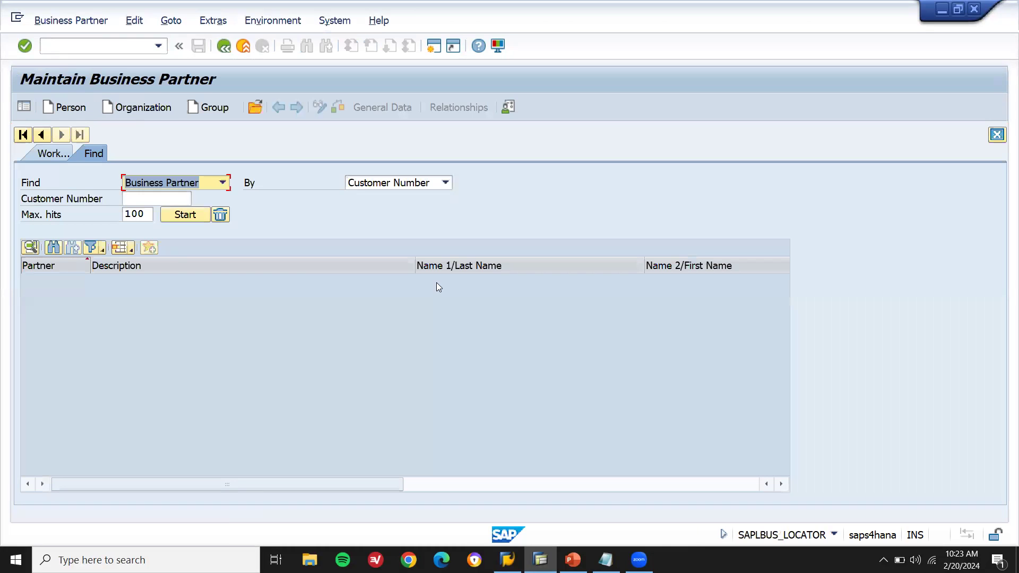
{"action": "left_click", "coordinate": [76, 110]}
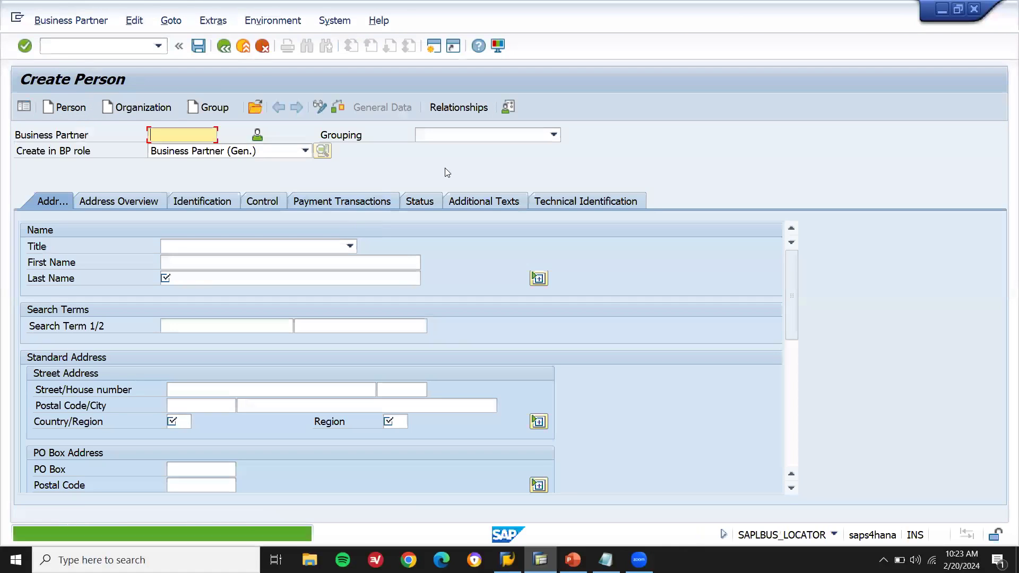
{"action": "left_click", "coordinate": [493, 135]}
{"action": "left_click", "coordinate": [555, 376]}
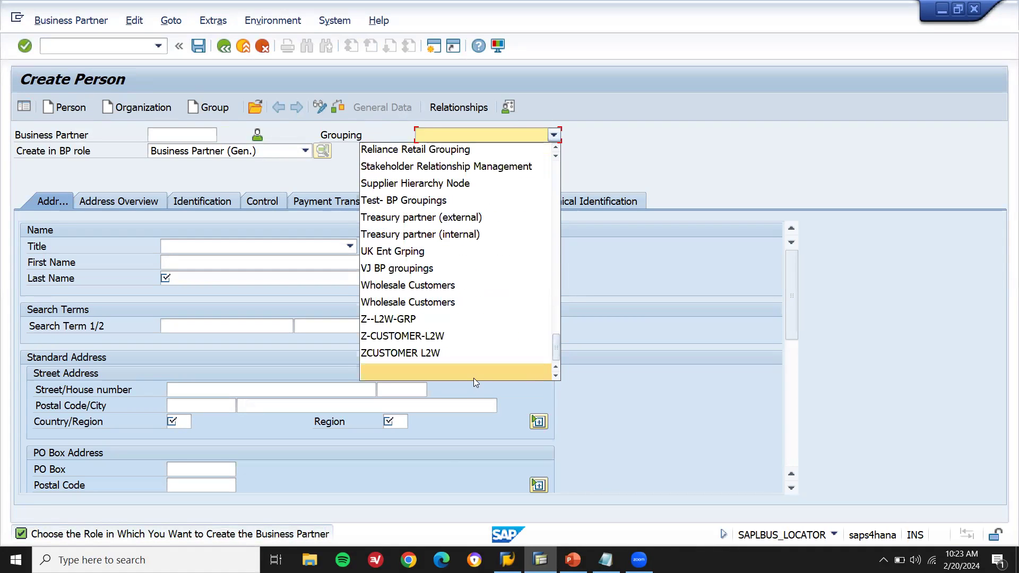
{"action": "left_click", "coordinate": [462, 354]}
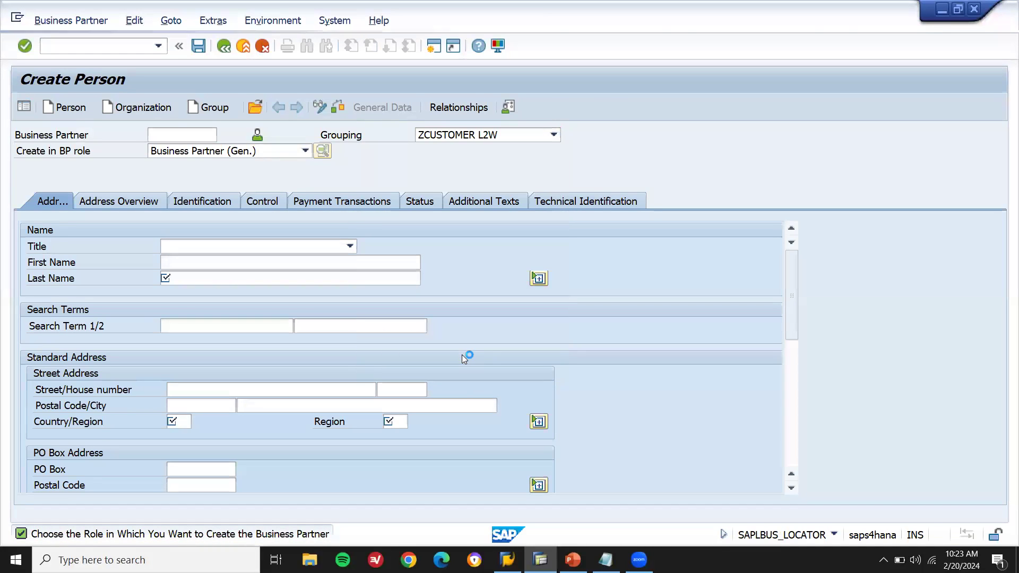
Enter CUSTOMER INDIA as both the first name and the last name of the new person.
{"action": "left_click", "coordinate": [294, 263]}
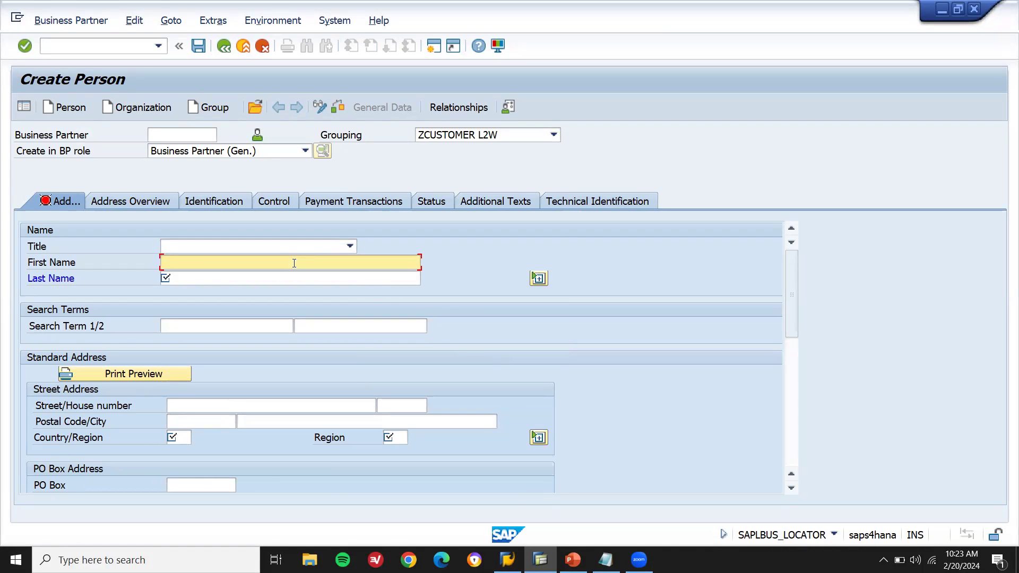
{"action": "type", "text": "CUSTOMER"}
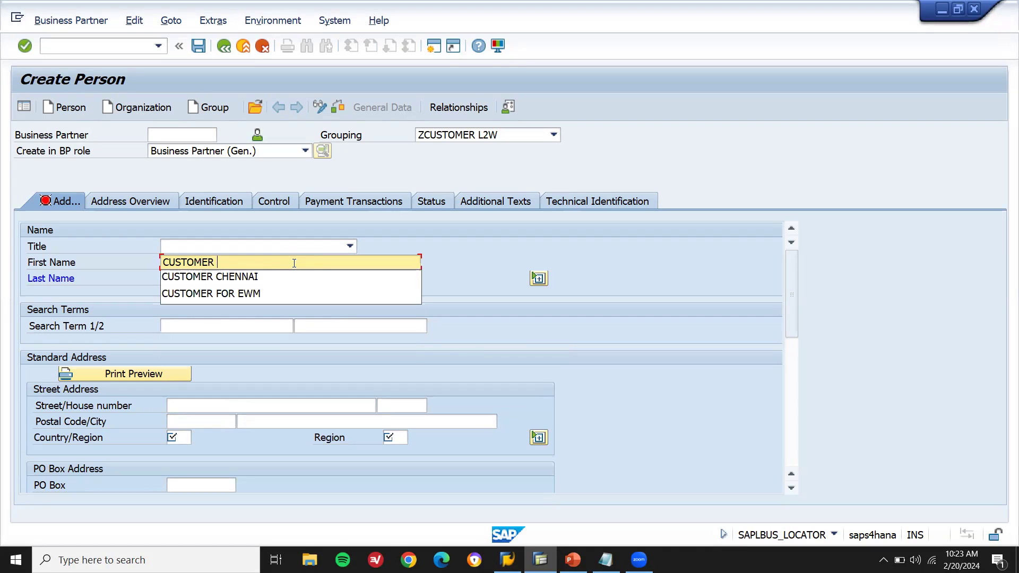
{"action": "type", "text": " INDIA"}
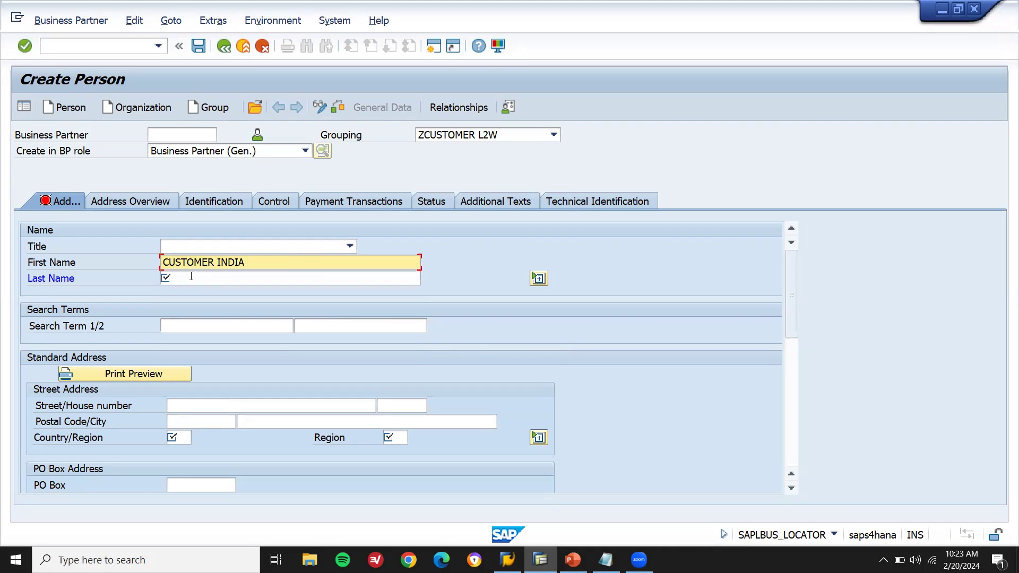
{"action": "left_click", "coordinate": [191, 277]}
{"action": "type", "text": "CUST"}
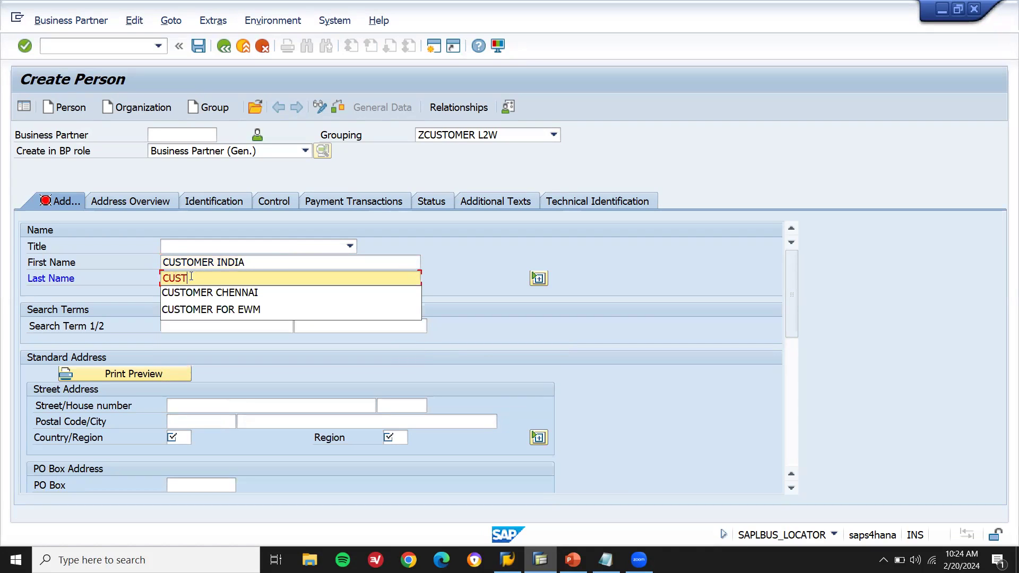
{"action": "type", "text": "OMER INDIA"}
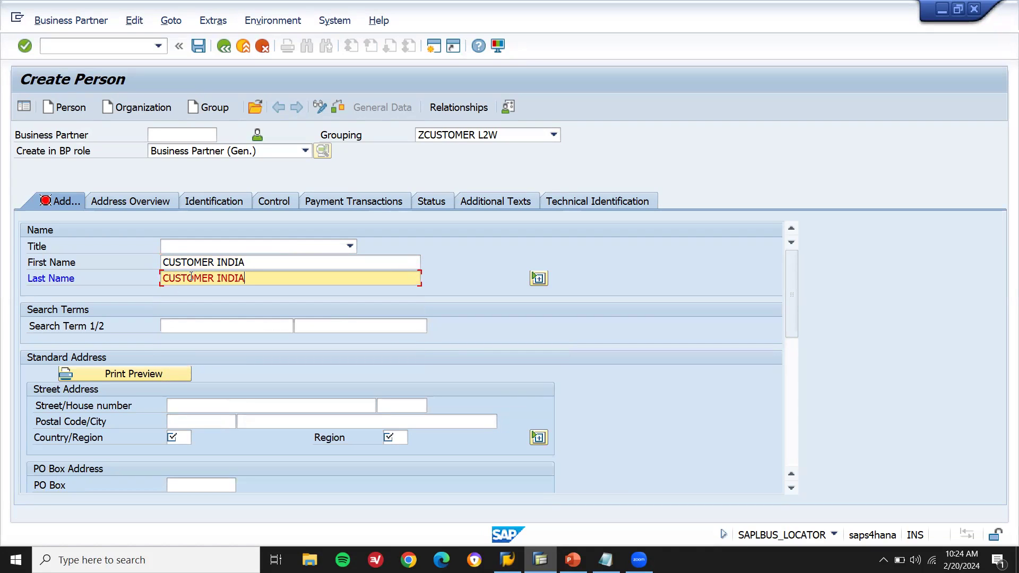
Set the first search term to CUST-INDIA.
{"action": "left_click", "coordinate": [207, 329]}
{"action": "type", "text": "CUST-CHENNA"}
{"action": "key", "text": "BackSpace"}
{"action": "key", "text": "BackSpace"}
{"action": "key", "text": "BackSpace"}
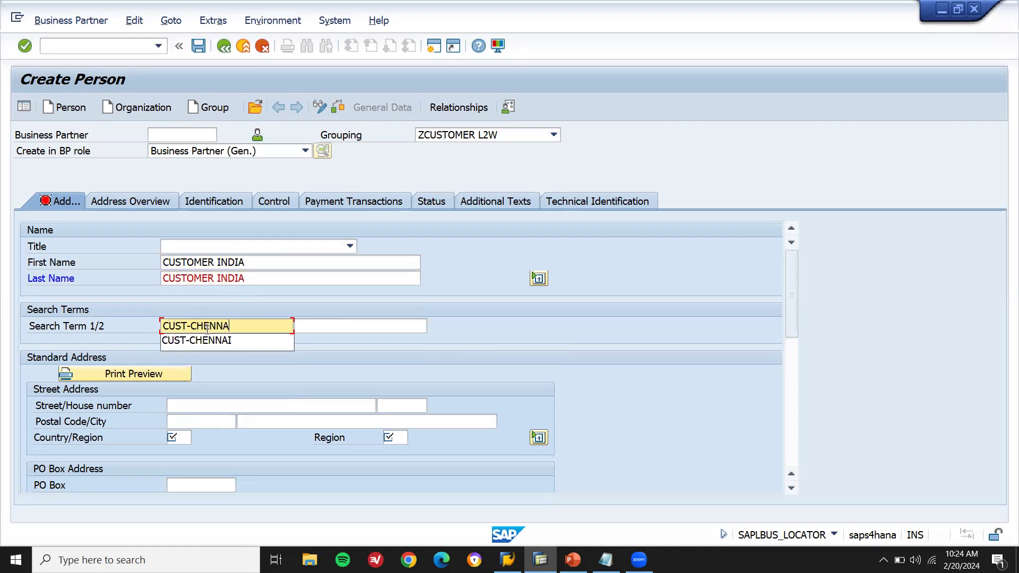
{"action": "type", "text": "INDI"}
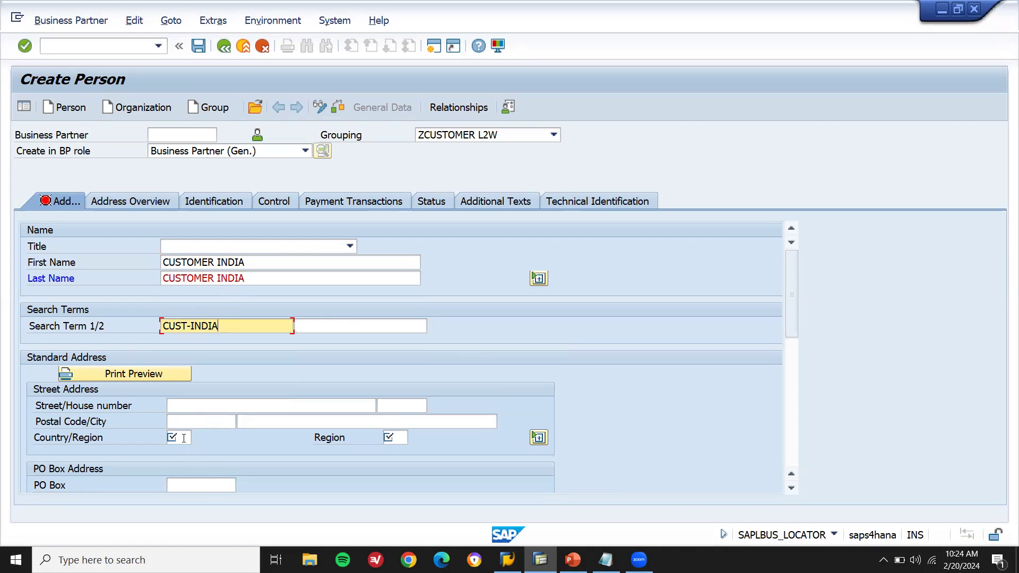
Set the address country to GB and the region to ABC, and save the new business partner.
{"action": "left_click", "coordinate": [184, 438]}
{"action": "key", "text": "Down"}
{"action": "key", "text": "Tab"}
{"action": "key", "text": "Return"}
{"action": "key", "text": "Return"}
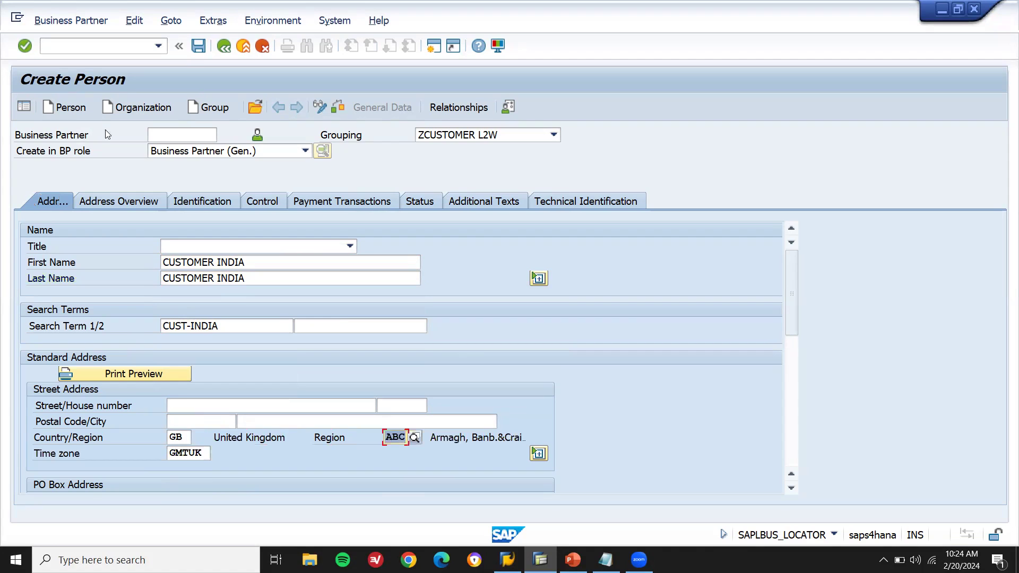
{"action": "left_click", "coordinate": [201, 54]}
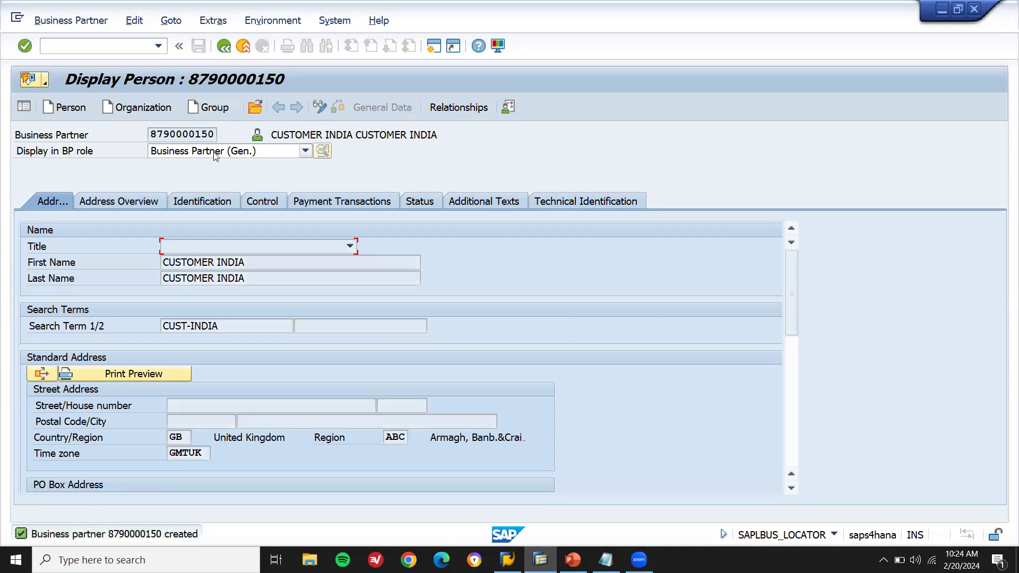
Switch the business partner to change mode and assign it the BP role ZCUSTOMER L2W.
{"action": "left_click", "coordinate": [321, 107]}
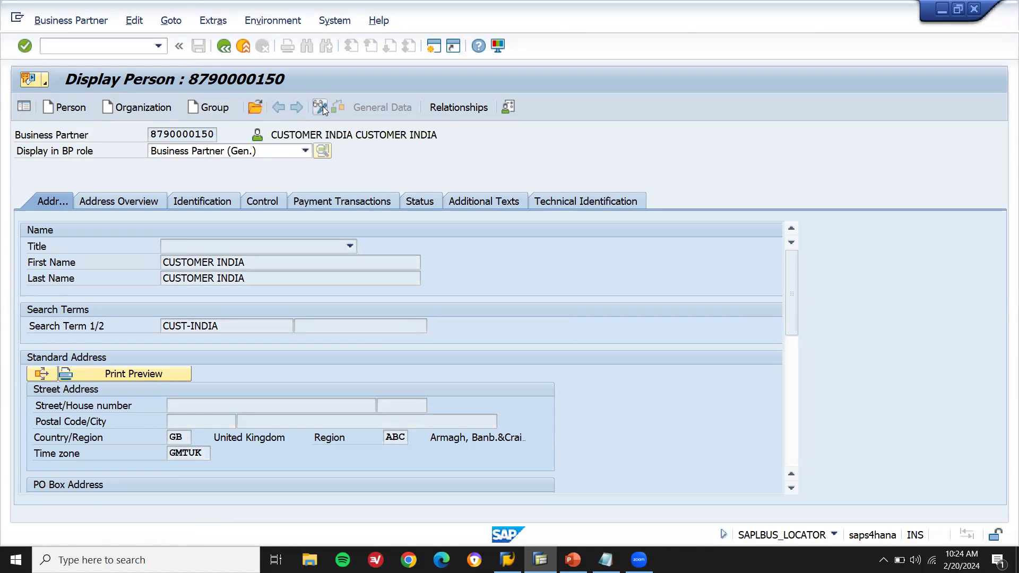
{"action": "left_click", "coordinate": [285, 150]}
{"action": "left_click_drag", "start_coordinate": [308, 219], "coordinate": [313, 391]}
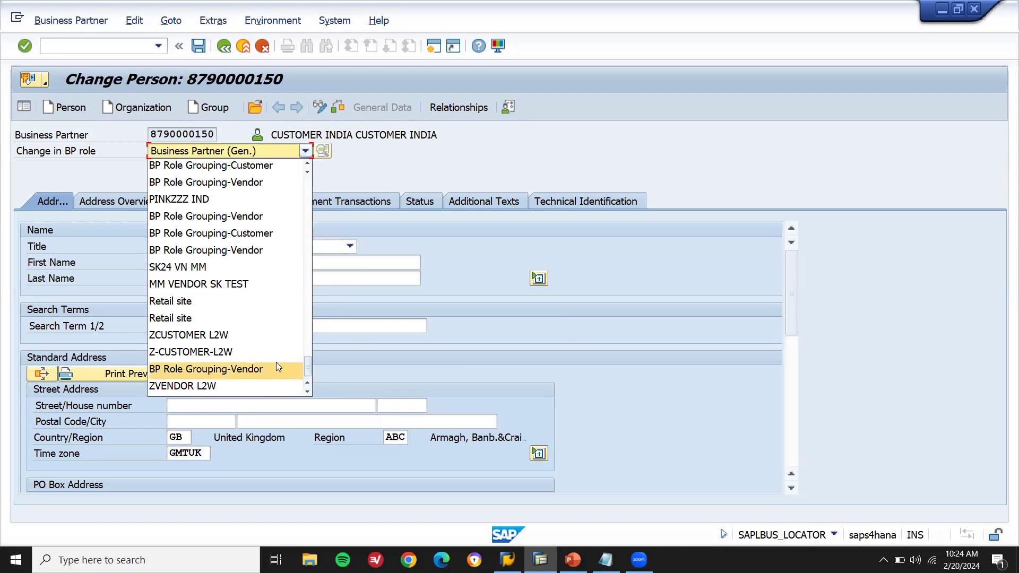
{"action": "left_click", "coordinate": [264, 338]}
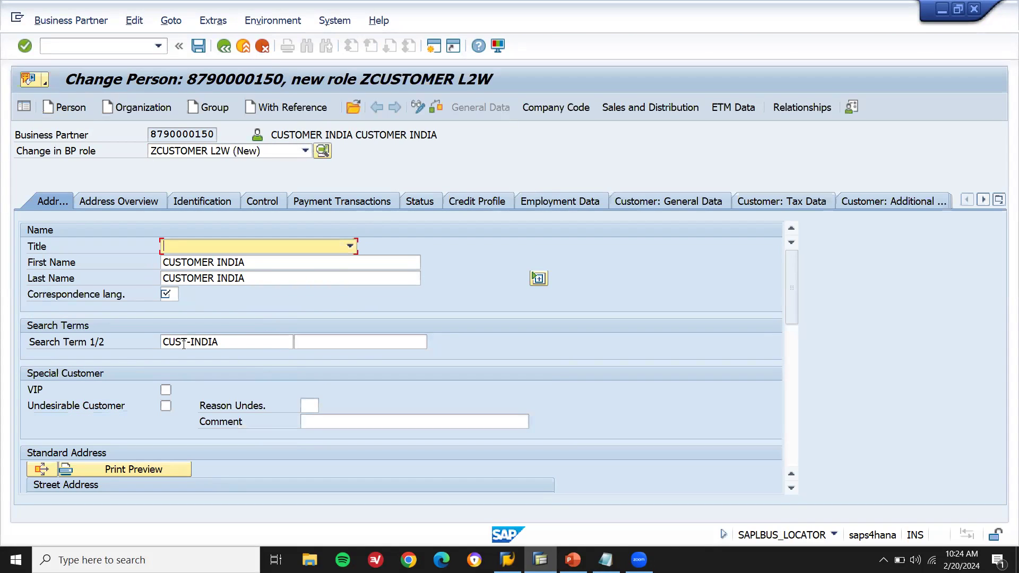
Set the correspondence language to EN and fill in the postal code of the standard address.
{"action": "left_click", "coordinate": [164, 291]}
{"action": "type", "text": "EN"}
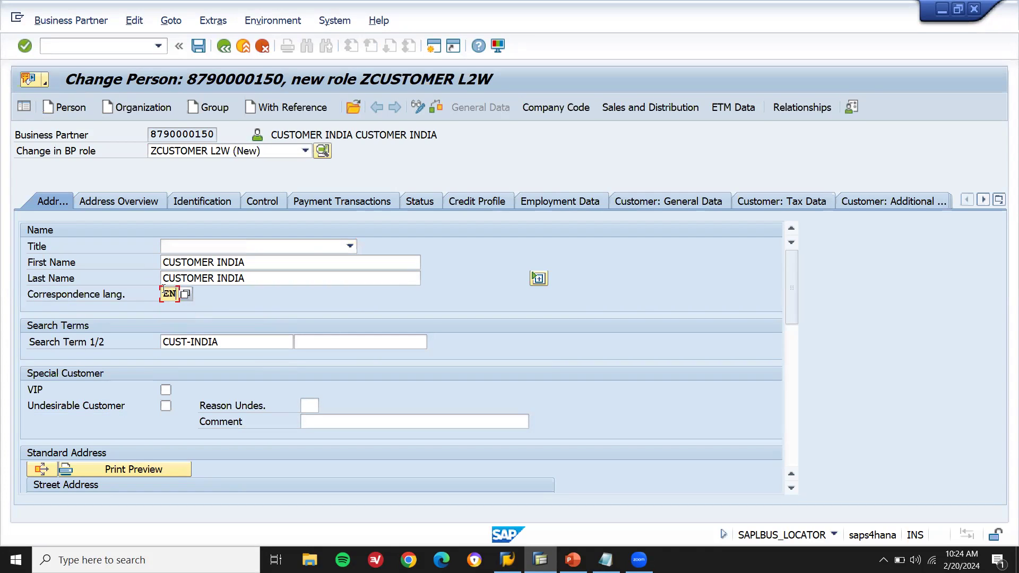
{"action": "left_click_drag", "start_coordinate": [797, 270], "coordinate": [798, 334]}
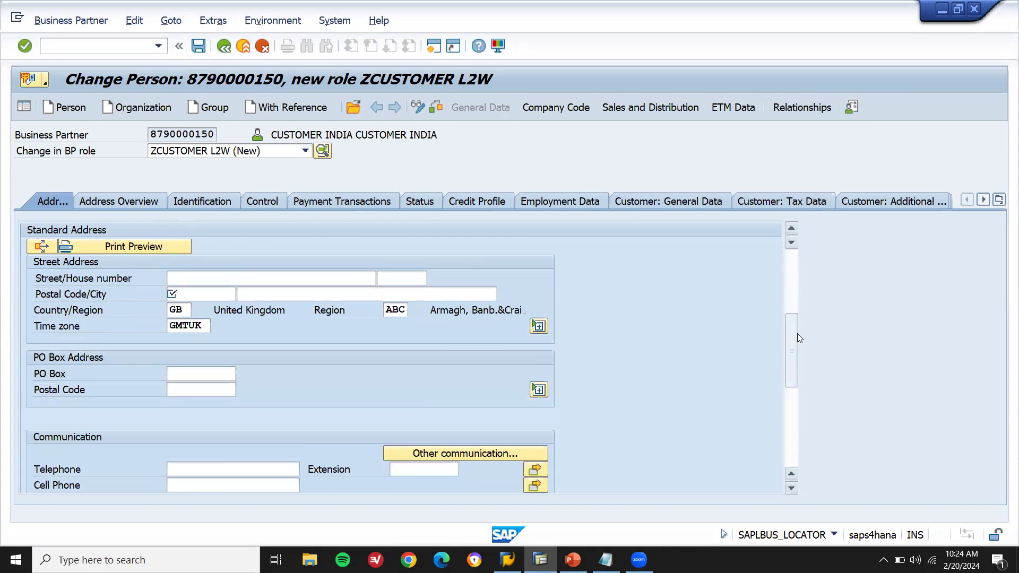
{"action": "left_click", "coordinate": [223, 294]}
{"action": "key", "text": "Down"}
{"action": "key", "text": "Return"}
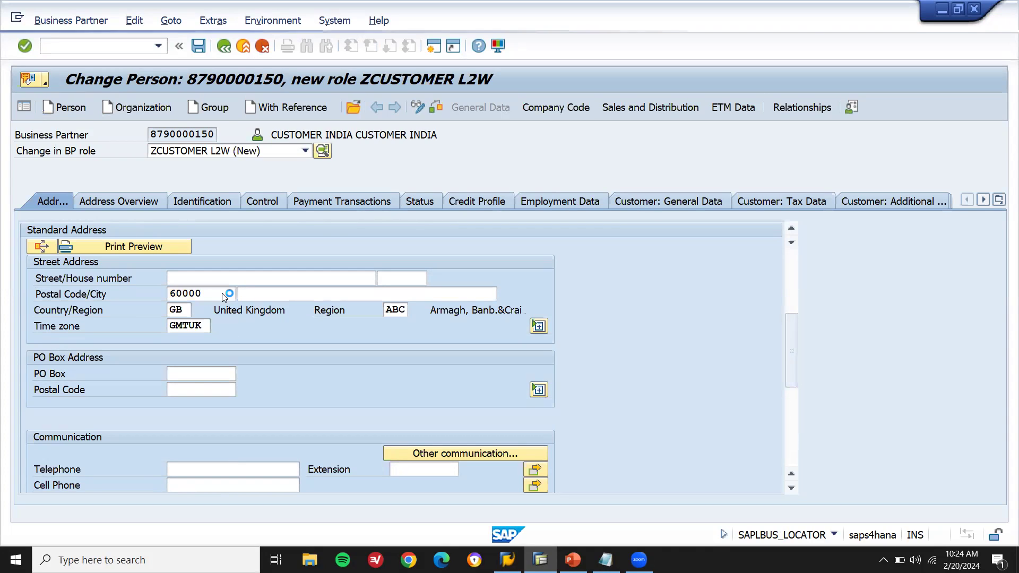
{"action": "double_click", "coordinate": [223, 294]}
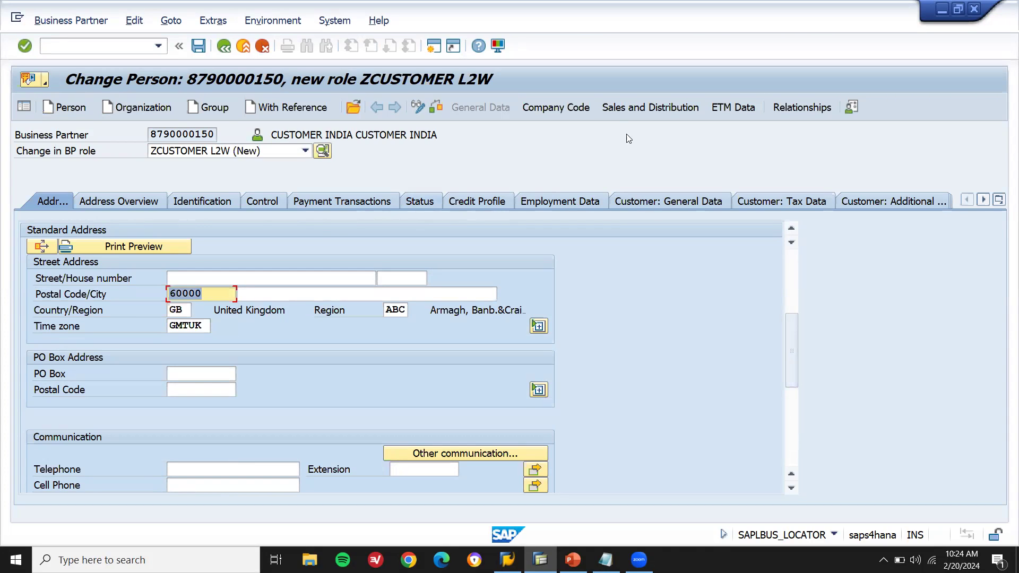
Open the company code data of the customer role and assign company code GB10.
{"action": "left_click", "coordinate": [576, 108]}
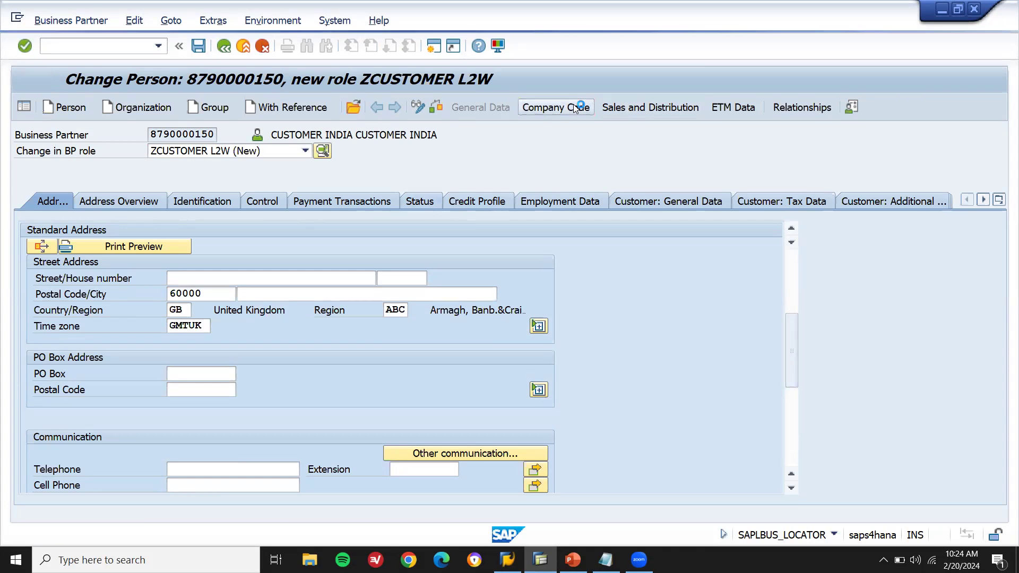
{"action": "key", "text": "Down"}
{"action": "key", "text": "Return"}
{"action": "key", "text": "Return"}
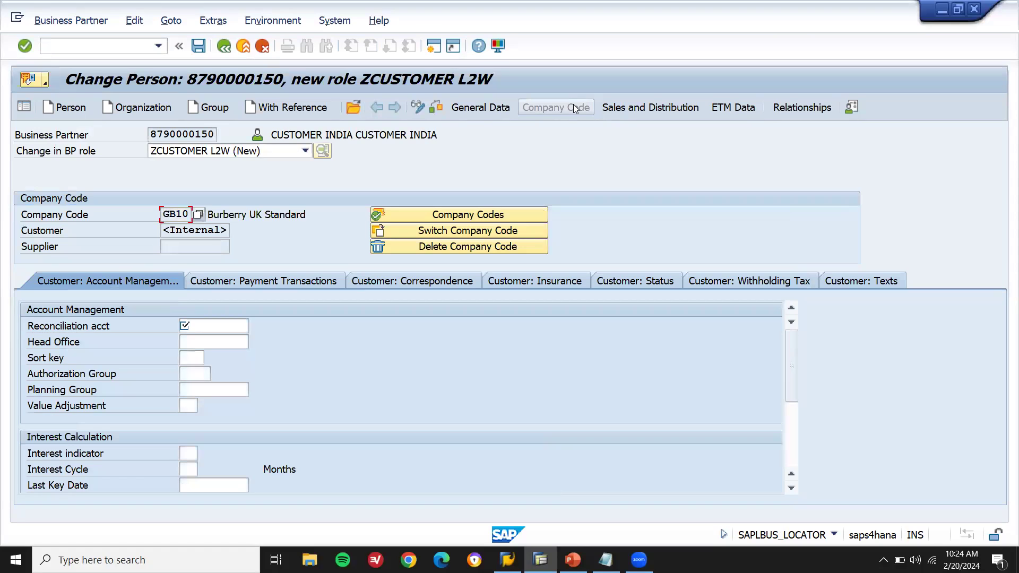
Choose the Loans to staff G/L account as the reconciliation account and save the business partner.
{"action": "left_click", "coordinate": [205, 327]}
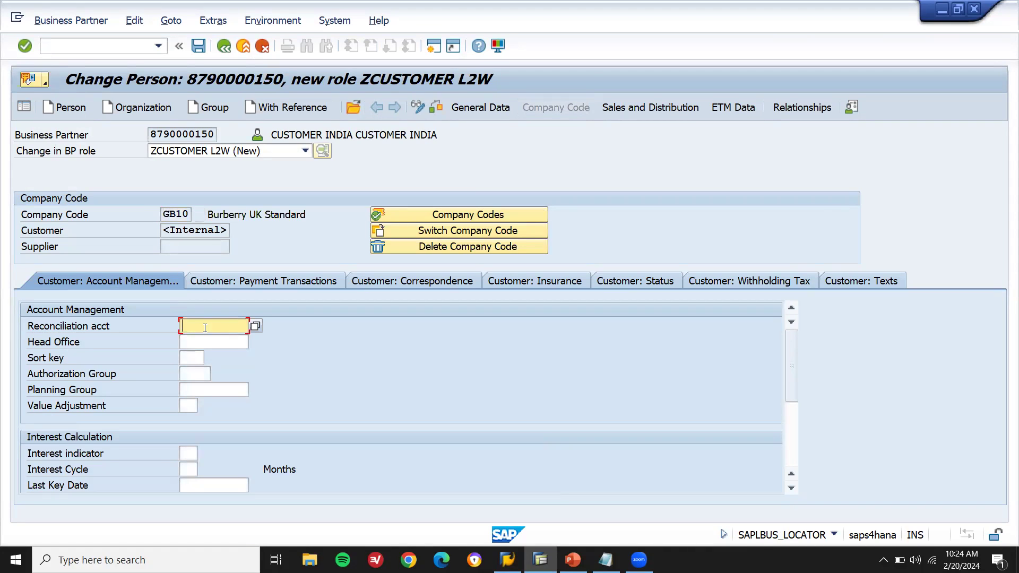
{"action": "left_click", "coordinate": [252, 329]}
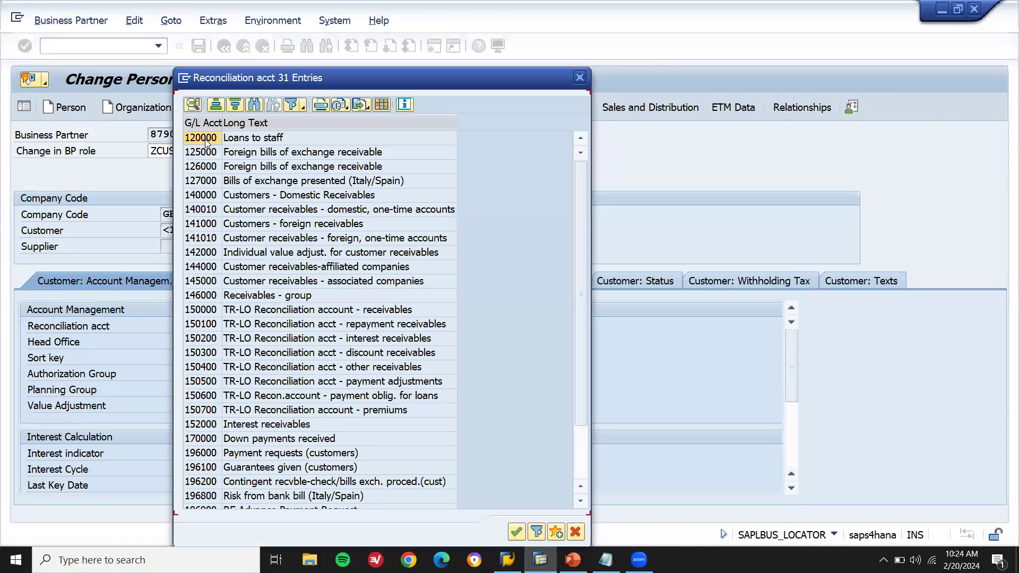
{"action": "double_click", "coordinate": [205, 139]}
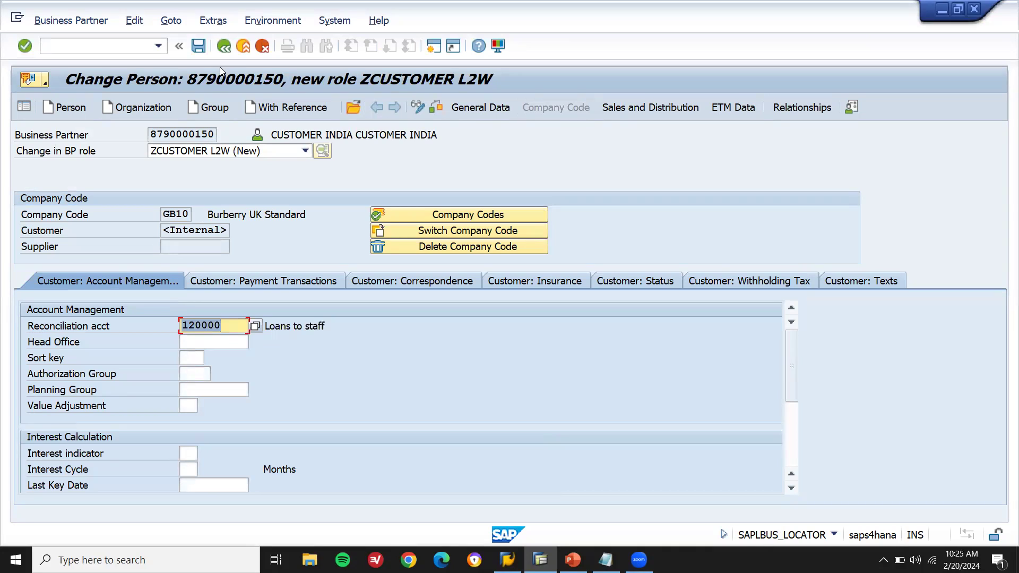
{"action": "left_click", "coordinate": [199, 45]}
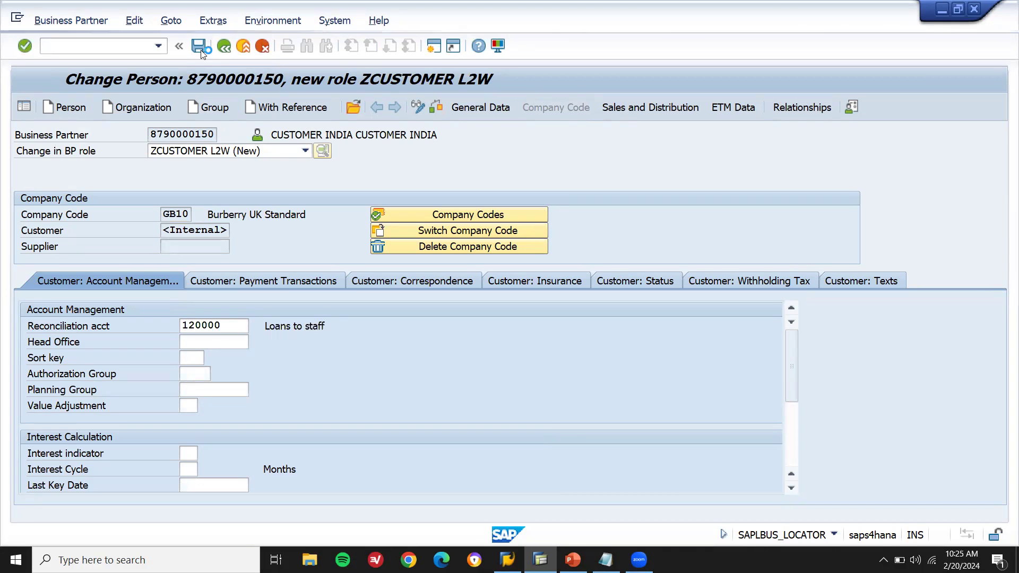
Switch to Notepad, note the generated customer number after the label CUST, and return to SAP.
{"action": "left_click", "coordinate": [213, 232]}
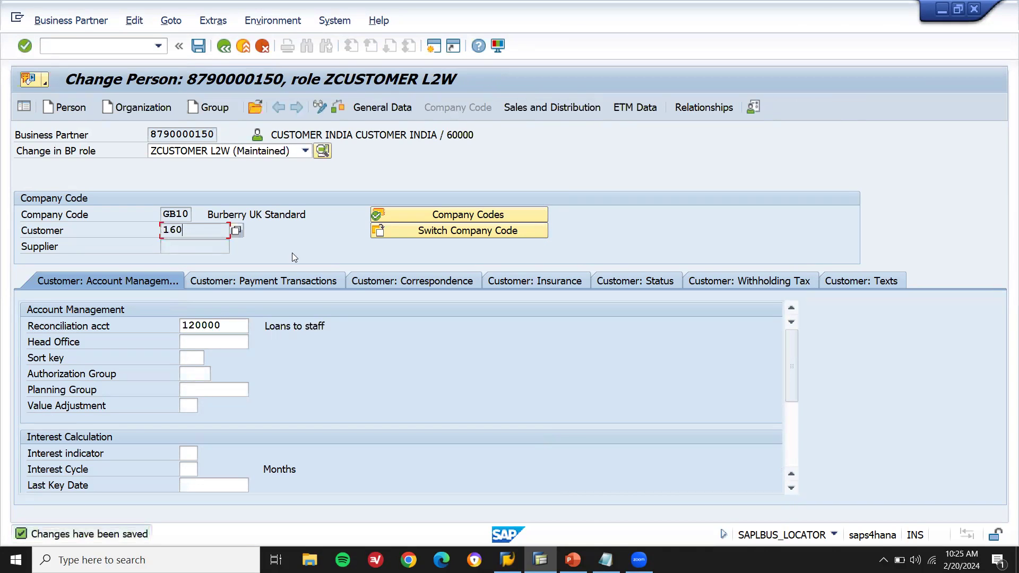
{"action": "left_click", "coordinate": [605, 560]}
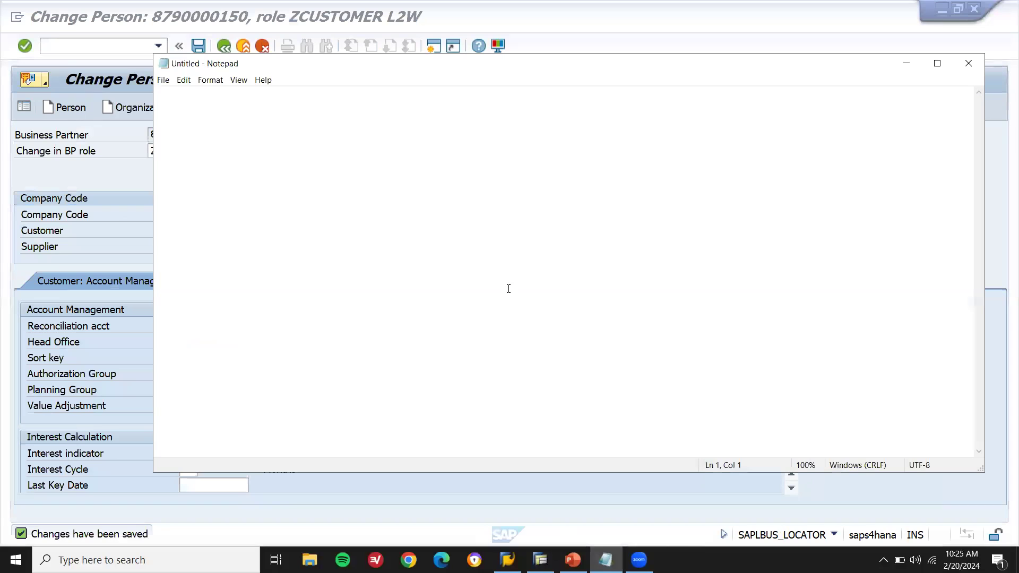
{"action": "type", "text": "CUS"}
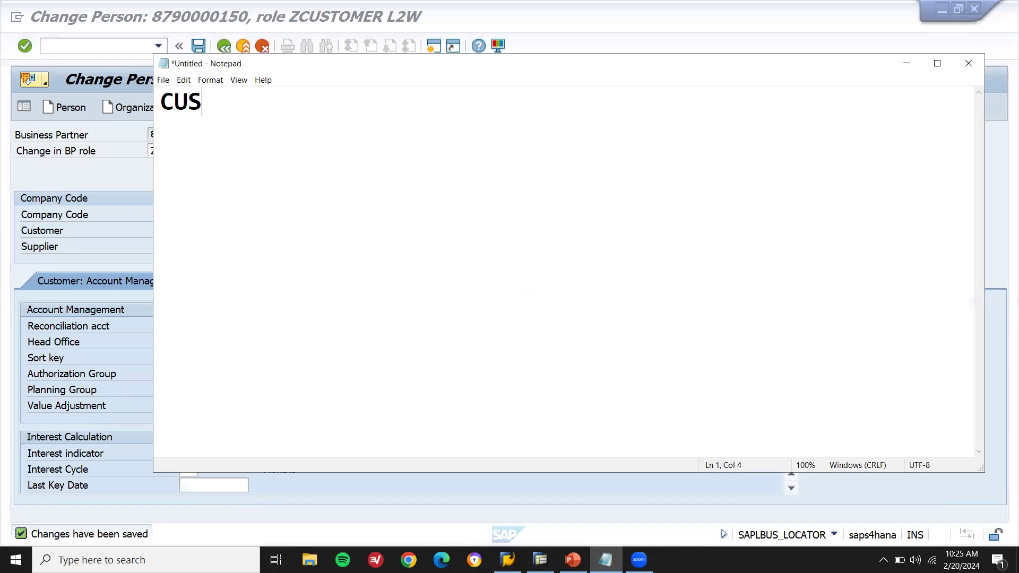
{"action": "type", "text": "T 160"}
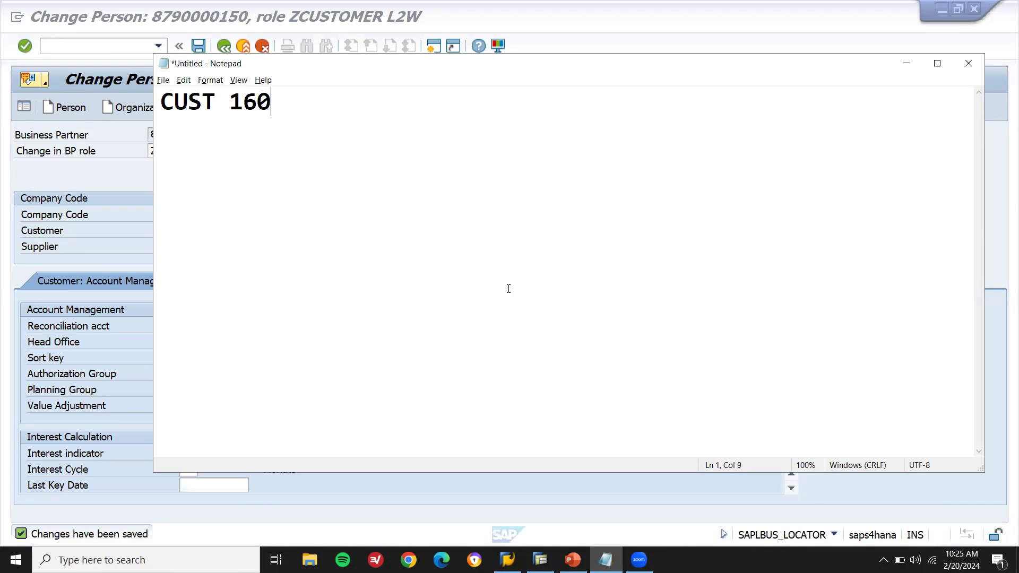
{"action": "key", "text": "alt+Tab"}
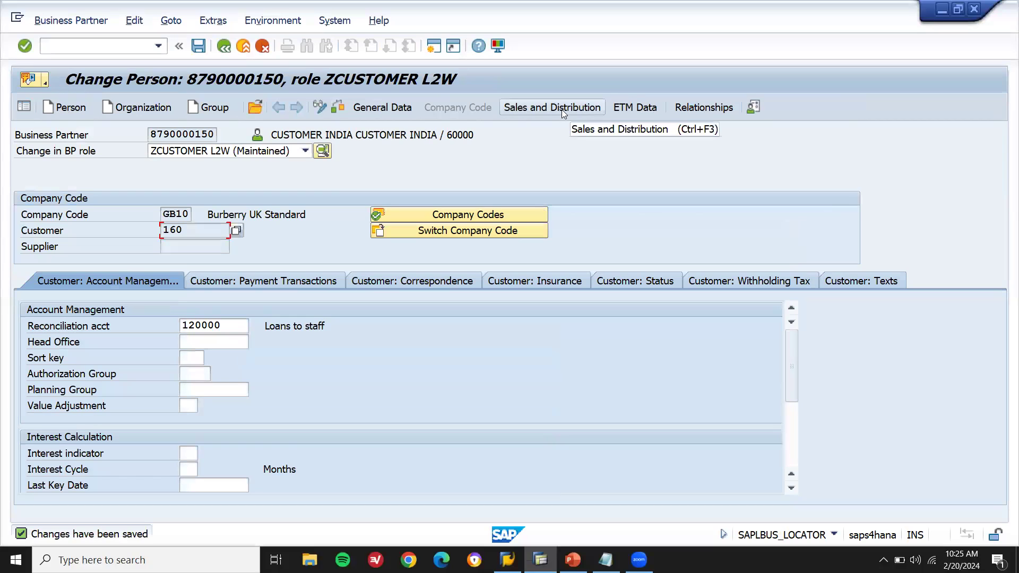
Create sales and distribution data for sales organization FD01, distribution channel F1 and division F1.
{"action": "left_click", "coordinate": [561, 109]}
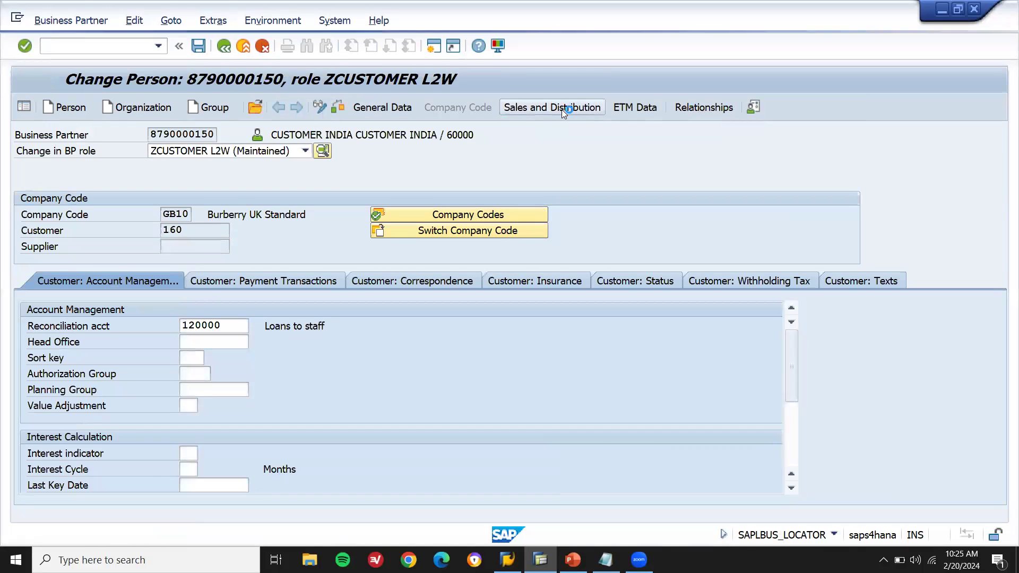
{"action": "type", "text": "fd01"}
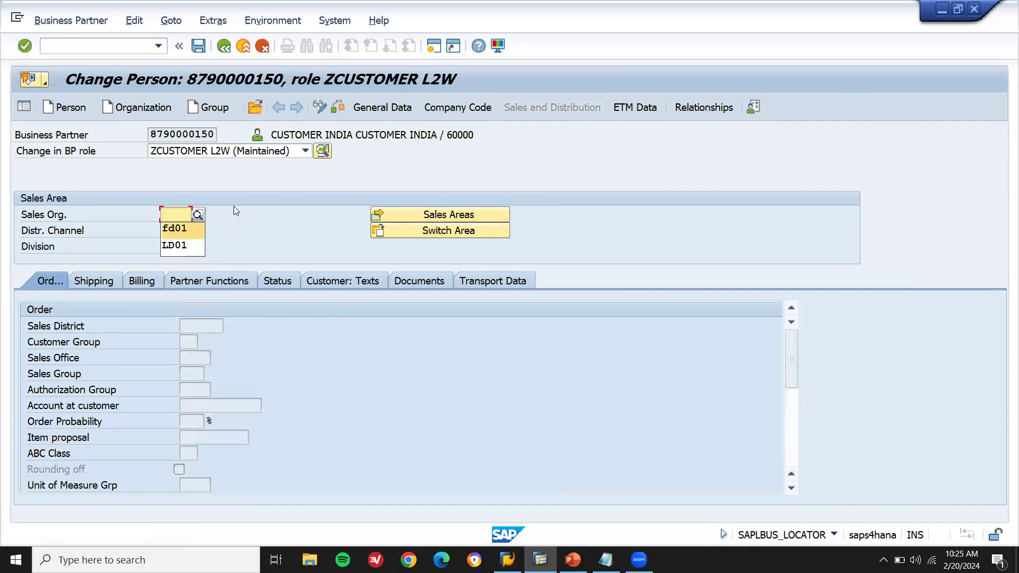
{"action": "key", "text": "Tab"}
{"action": "type", "text": "F1"}
{"action": "key", "text": "Tab"}
{"action": "type", "text": "F1"}
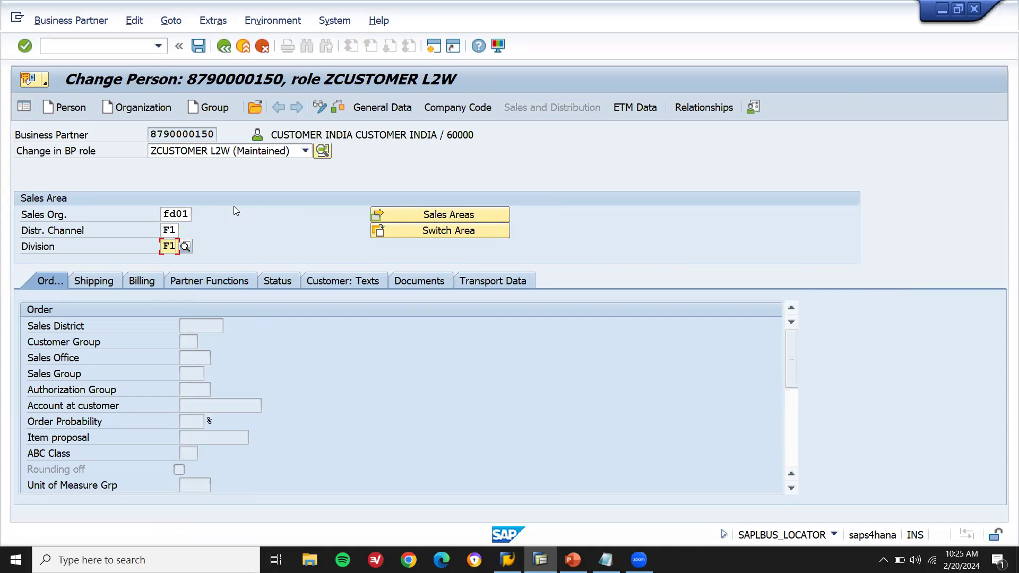
{"action": "key", "text": "Return"}
Set the sales district in the order data to 000001.
{"action": "left_click", "coordinate": [201, 324]}
{"action": "key", "text": "Down"}
{"action": "key", "text": "Return"}
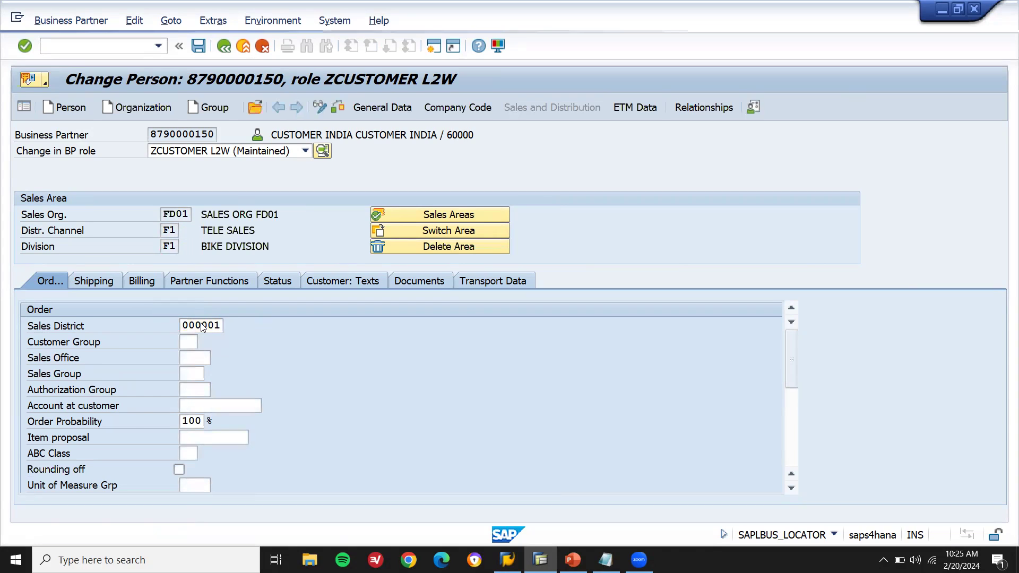
Set the price group in the order data to 01 Bulk buyer and save the business partner.
{"action": "key", "text": "Return"}
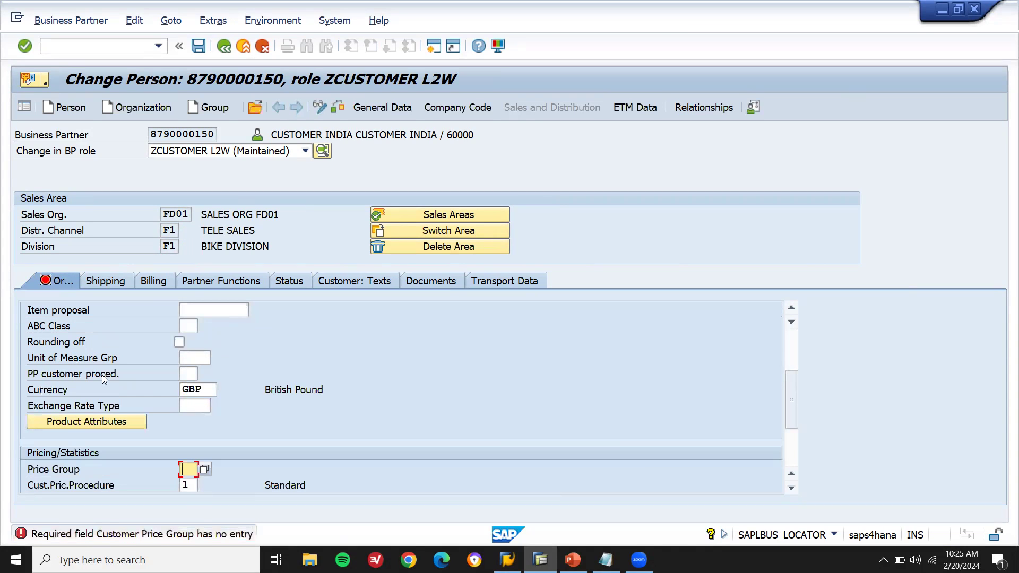
{"action": "left_click", "coordinate": [206, 469]}
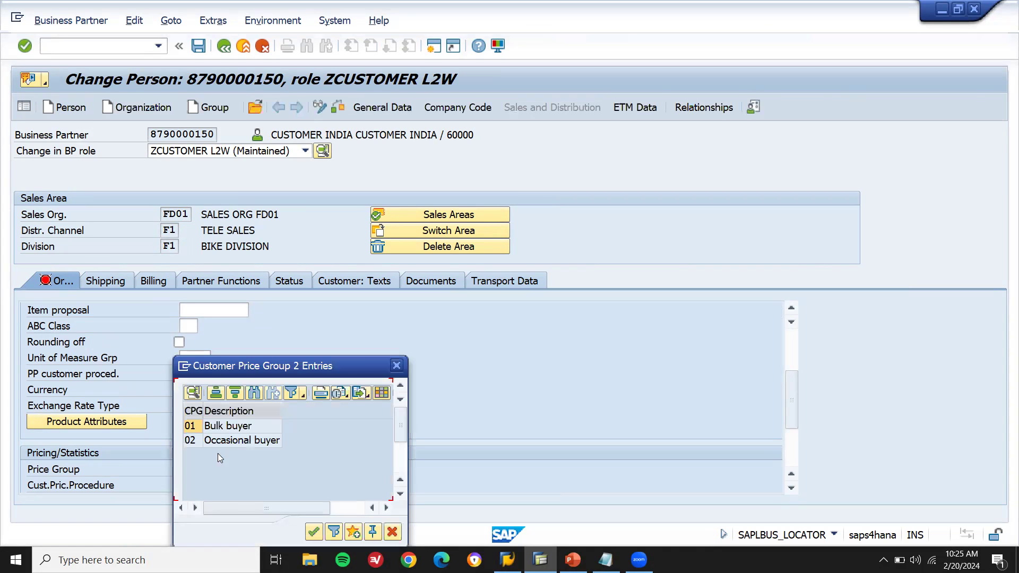
{"action": "left_click", "coordinate": [230, 427]}
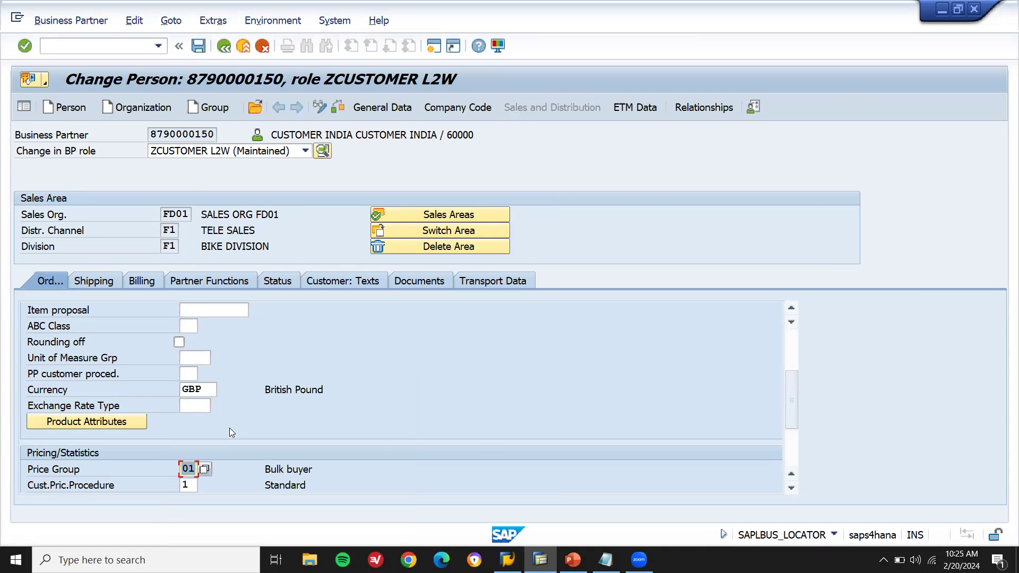
{"action": "left_click", "coordinate": [198, 47]}
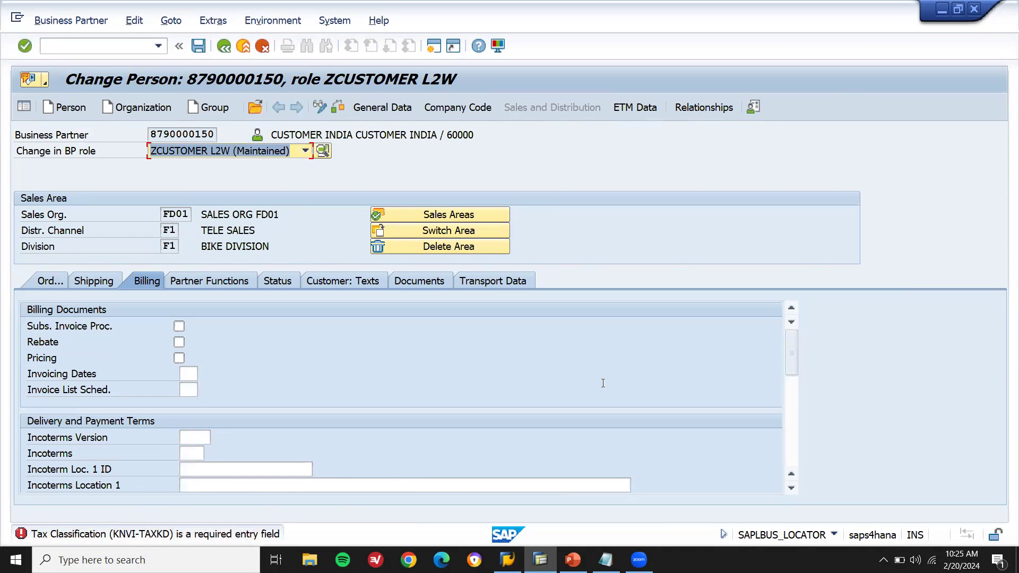
Set the tax classification for the GB output tax (MWST) to 1 in the billing data and save.
{"action": "left_click_drag", "start_coordinate": [790, 359], "coordinate": [781, 490]}
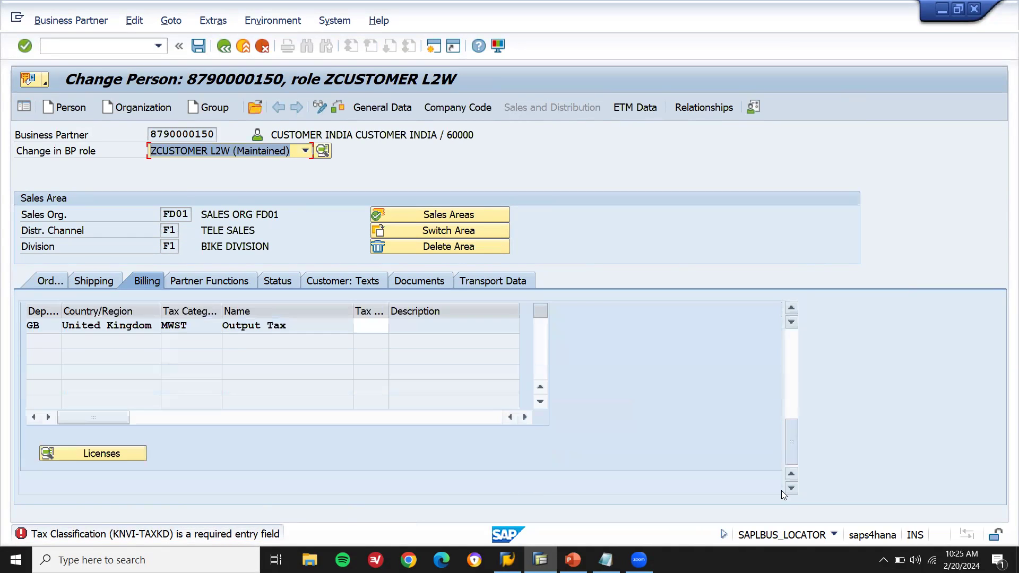
{"action": "left_click", "coordinate": [378, 328]}
{"action": "type", "text": "1"}
{"action": "key", "text": "Return"}
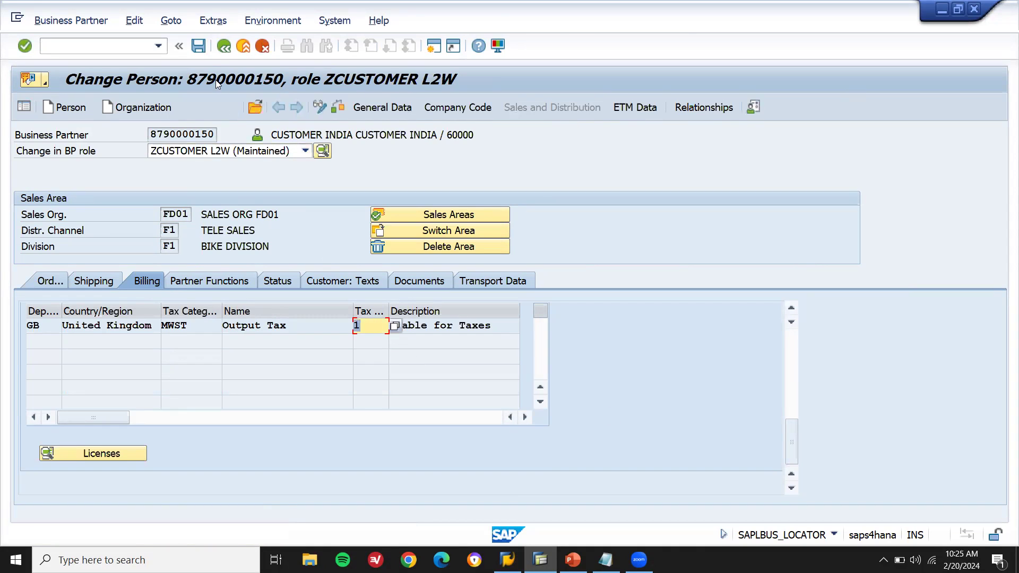
{"action": "left_click", "coordinate": [203, 49]}
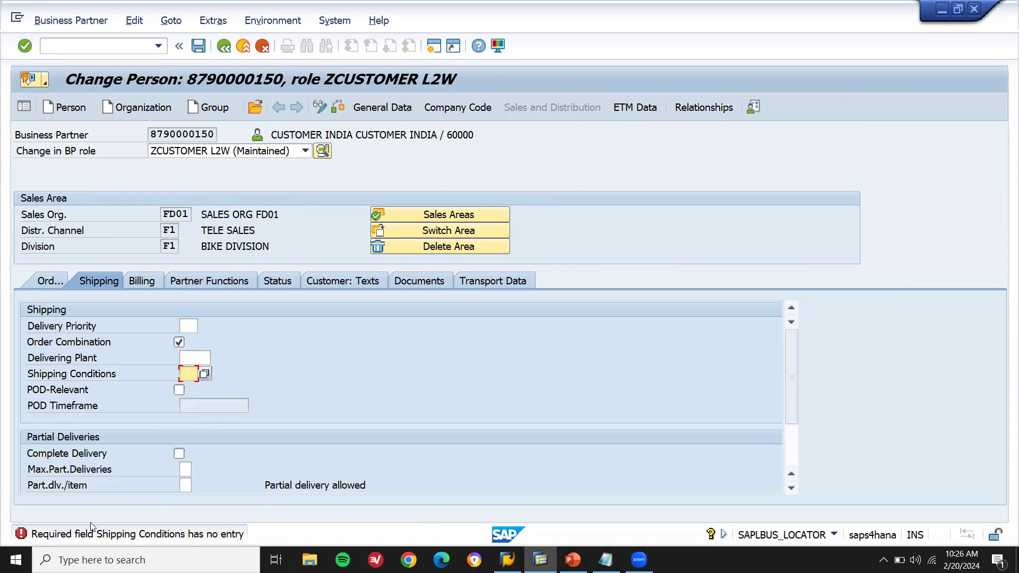
Set the shipping conditions to 01 standard in the shipping data and save the business partner.
{"action": "left_click", "coordinate": [189, 374]}
{"action": "left_click", "coordinate": [205, 374]}
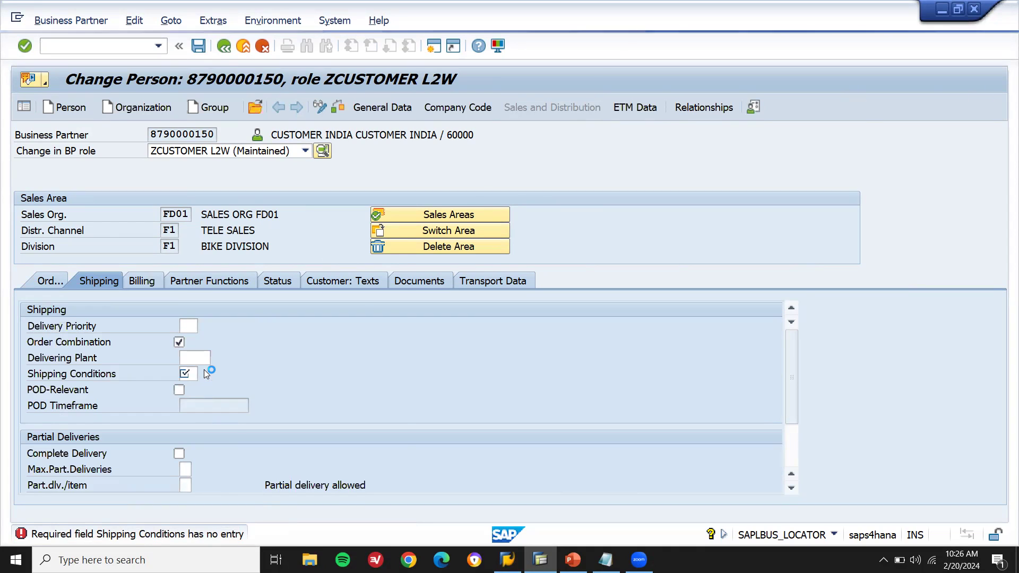
{"action": "double_click", "coordinate": [192, 291]}
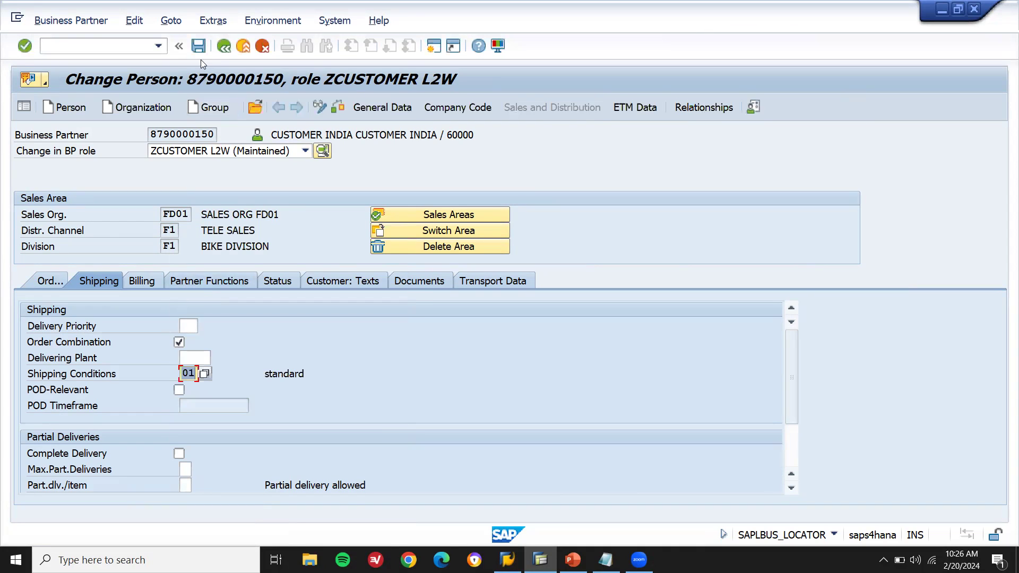
{"action": "left_click", "coordinate": [201, 53]}
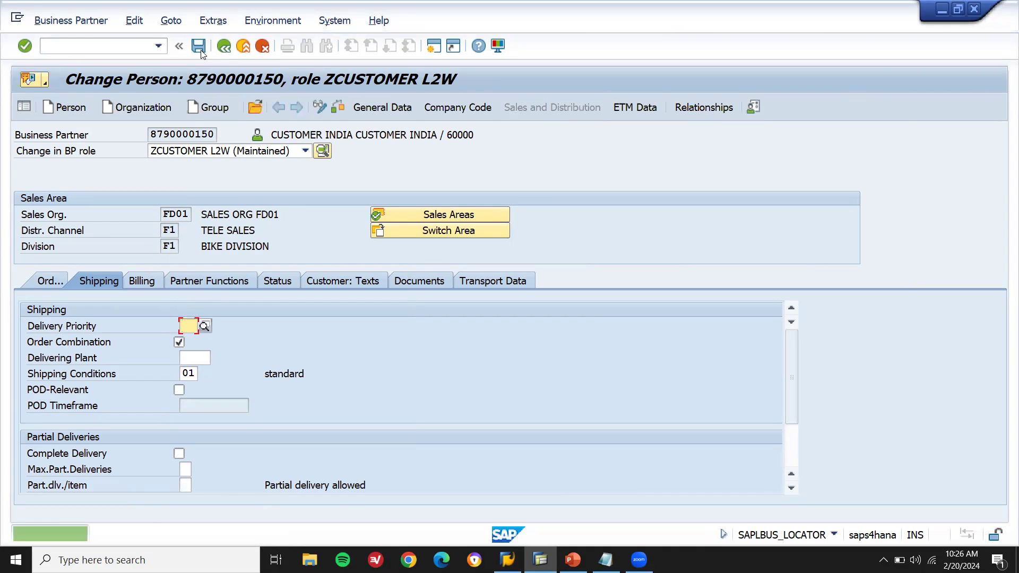
Start transaction MM01 to create a material with industry sector Mechanical engineering and material type ZFinished Product L2W.
{"action": "left_click", "coordinate": [143, 45]}
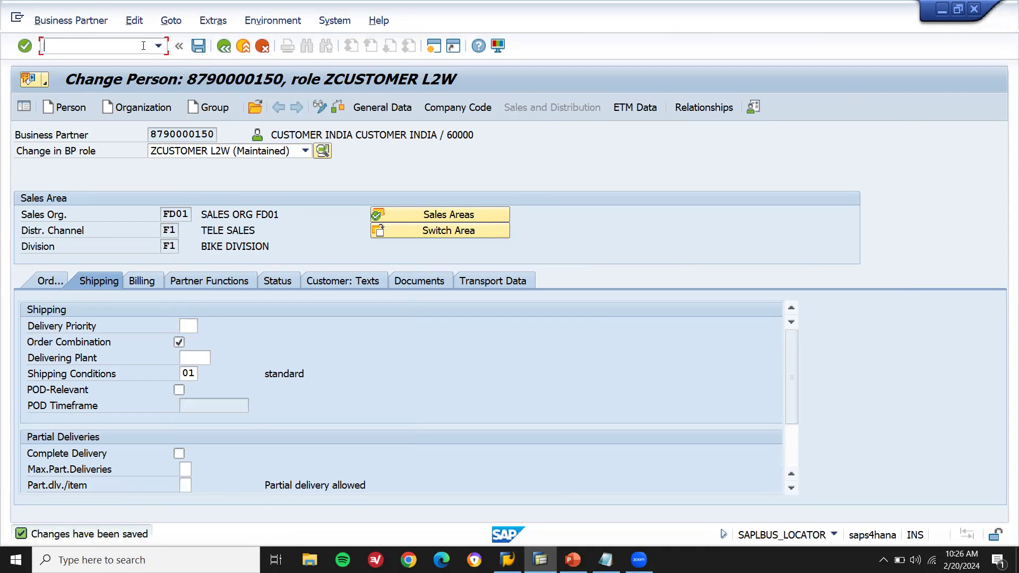
{"action": "type", "text": "/NMM01"}
{"action": "key", "text": "Return"}
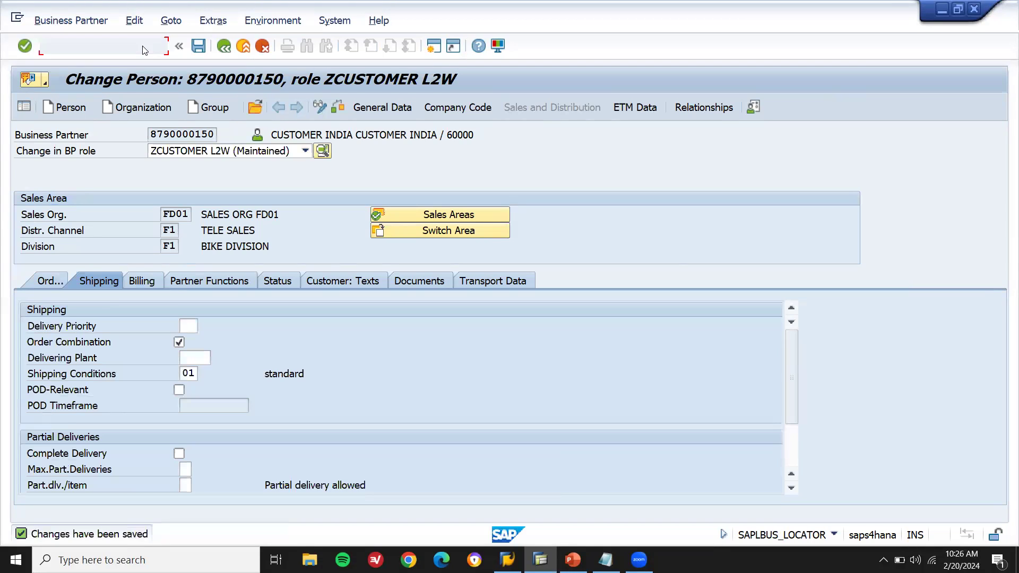
{"action": "type", "text": "Mechanical engineering"}
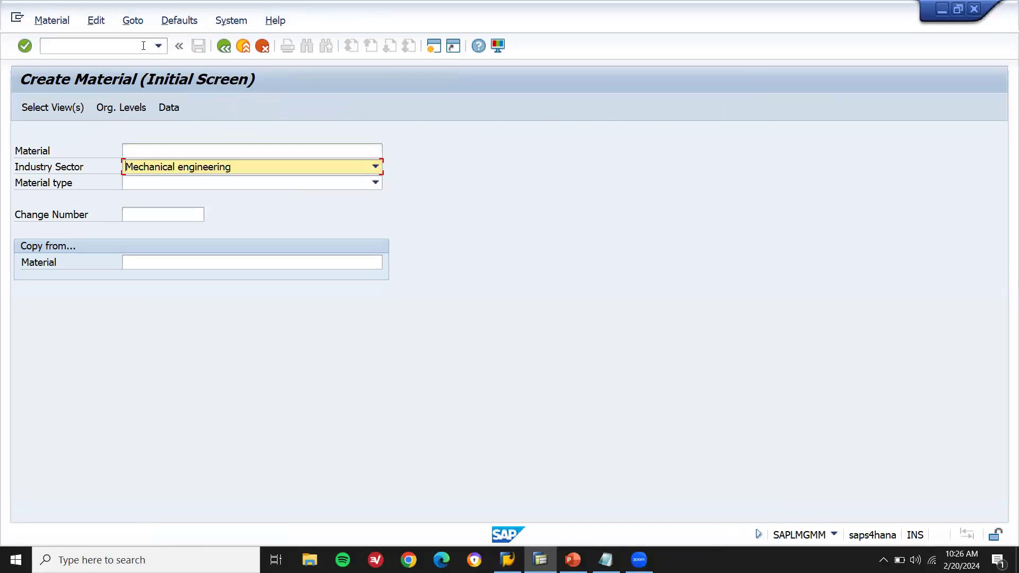
{"action": "key", "text": "Tab"}
{"action": "type", "text": "Z"}
{"action": "type", "text": "Z"}
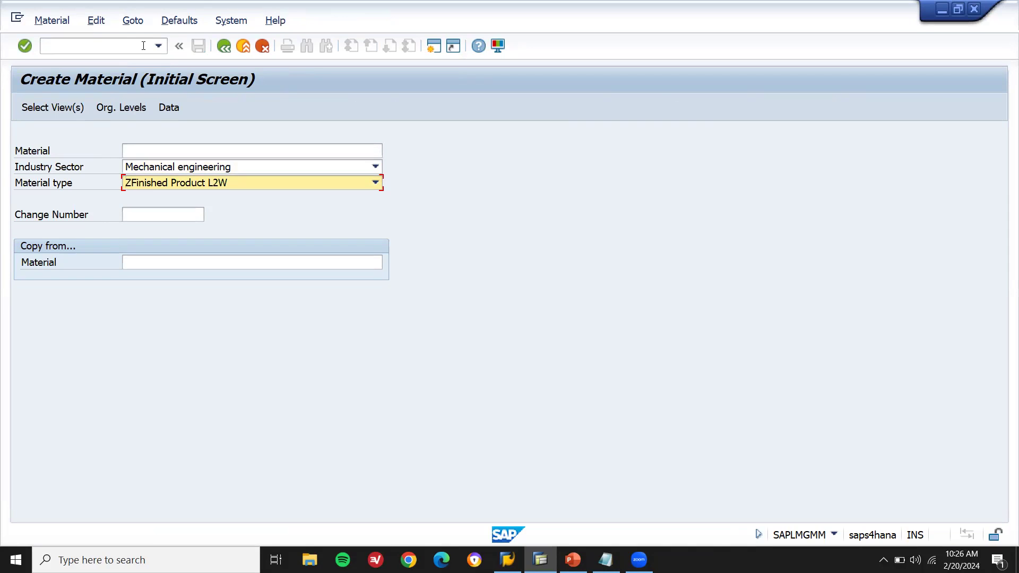
{"action": "key", "text": "Return"}
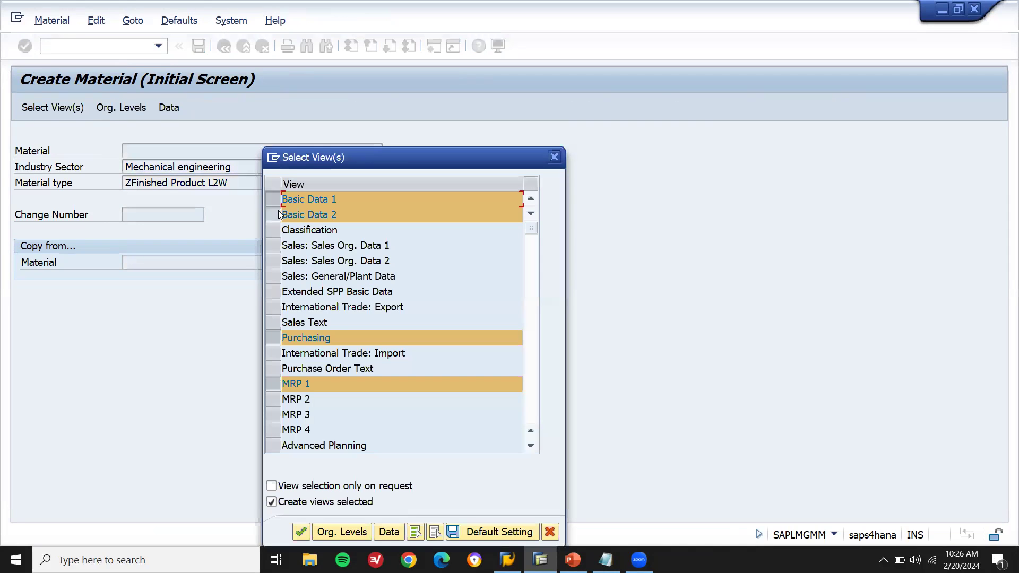
Add the views Sales: Sales Org. Data 1, Sales: Sales Org. Data 2 and Sales: General/Plant Data to the selection and confirm.
{"action": "left_click", "coordinate": [274, 245]}
{"action": "left_click", "coordinate": [273, 261]}
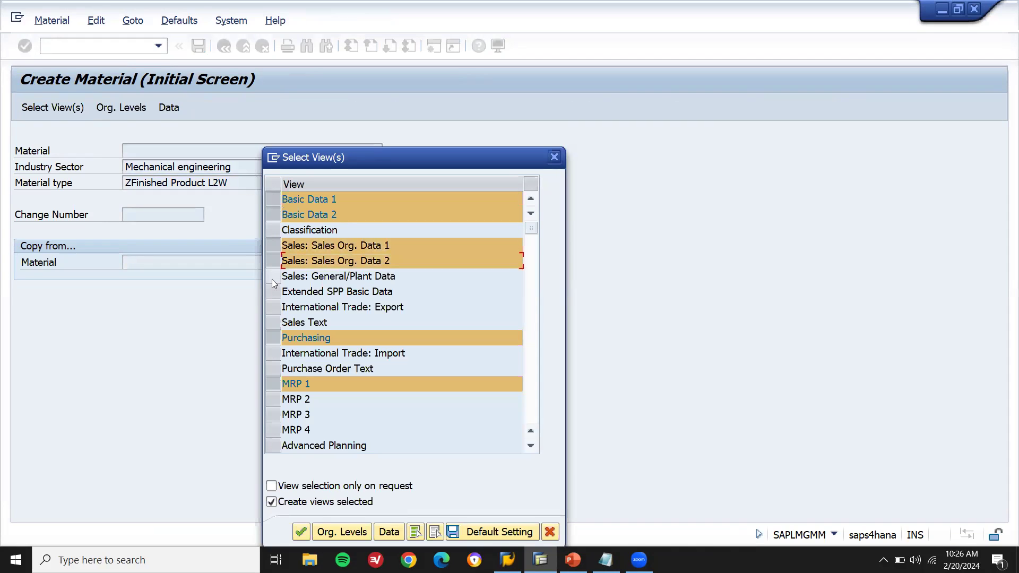
{"action": "left_click", "coordinate": [272, 279]}
{"action": "key", "text": "Return"}
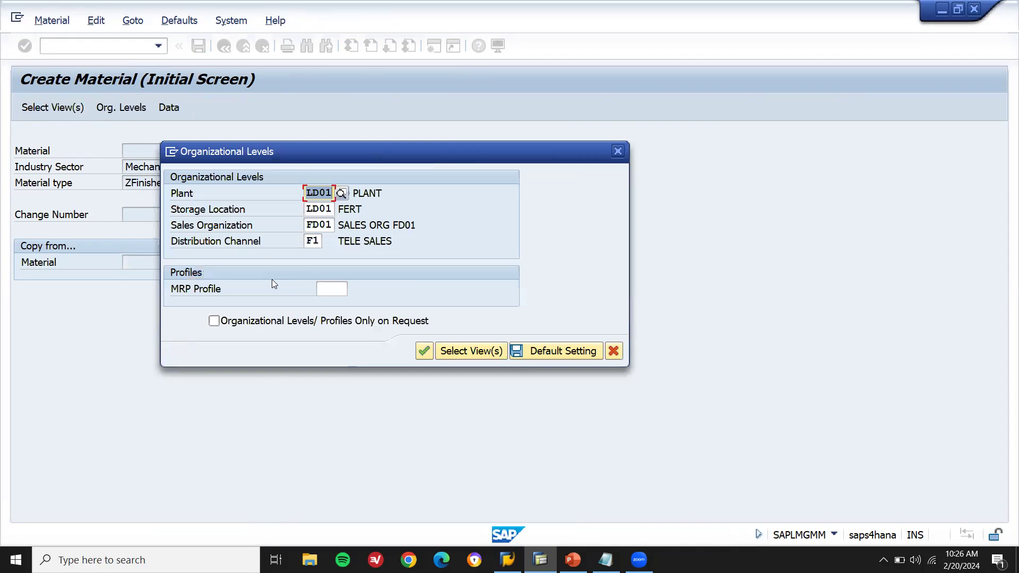
Set the plant and storage location to FD01 in the organizational levels and confirm them.
{"action": "type", "text": "FD0"}
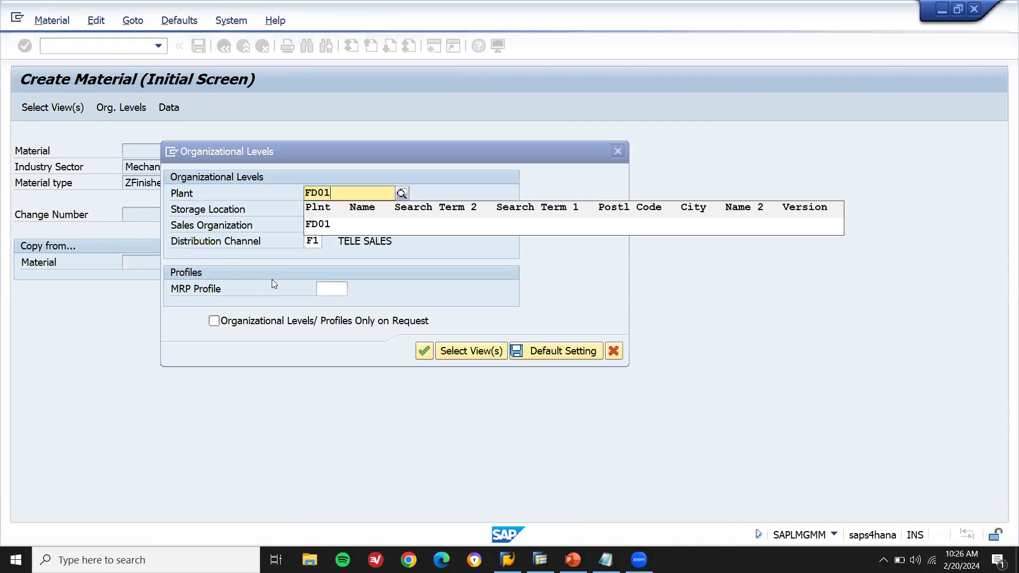
{"action": "key", "text": "Return"}
{"action": "key", "text": "Tab"}
{"action": "type", "text": "F"}
{"action": "key", "text": "BackSpace"}
{"action": "type", "text": "FD01"}
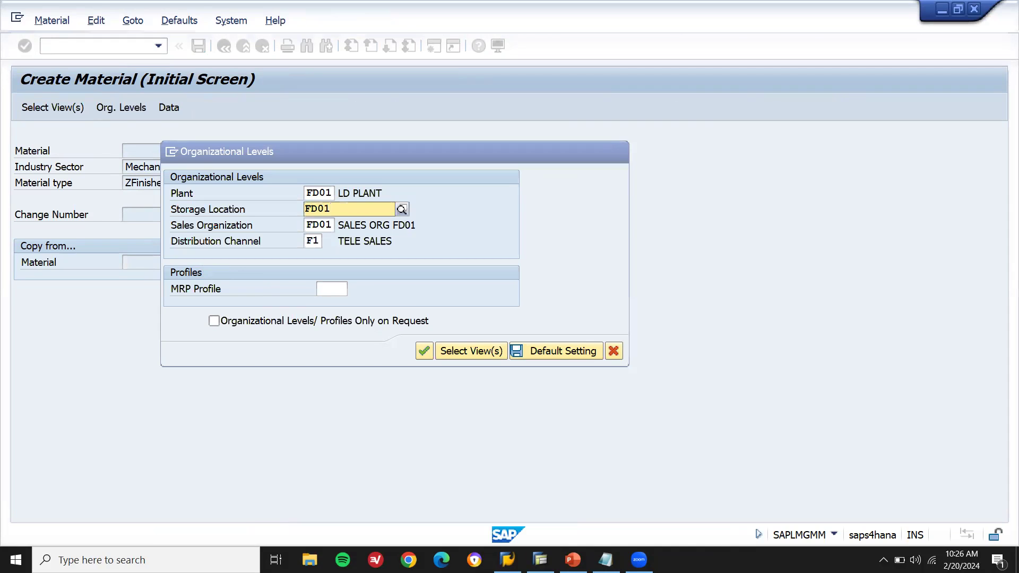
{"action": "key", "text": "Down"}
{"action": "key", "text": "Return"}
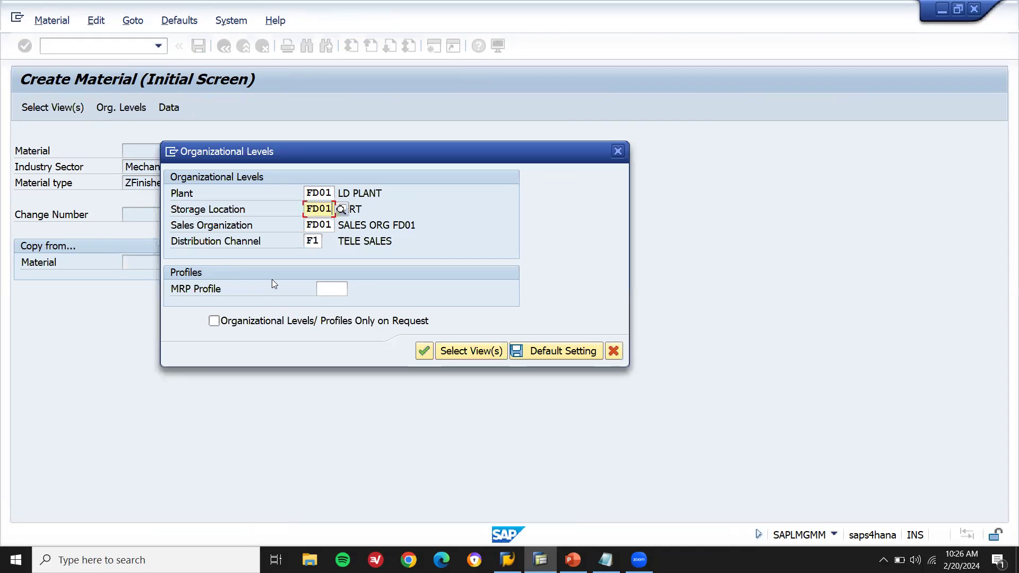
{"action": "key", "text": "Return"}
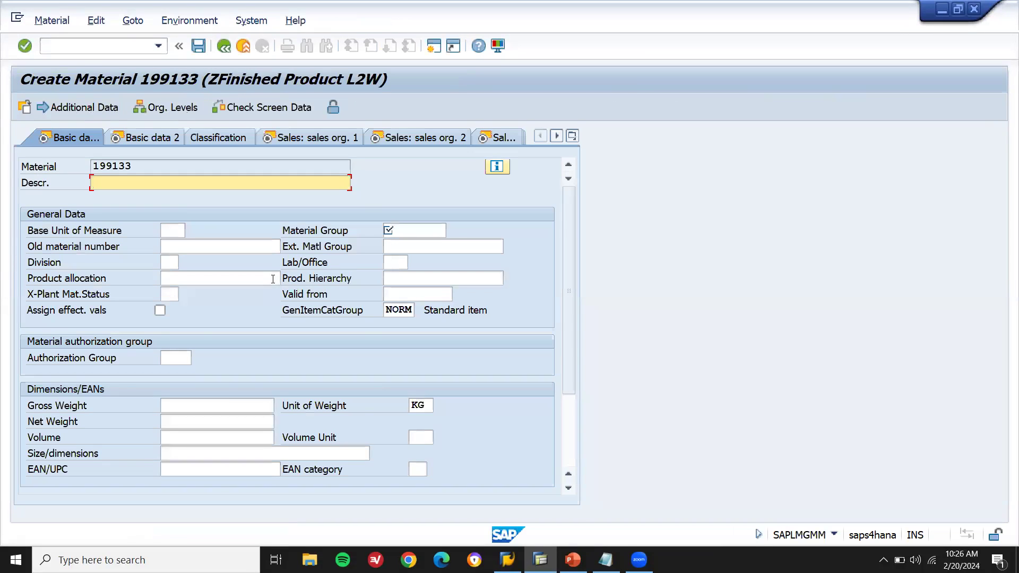
Describe the material as APPLE IPHONE 12 and assign it to material group 01.
{"action": "key", "text": "Down"}
{"action": "key", "text": "Return"}
{"action": "left_click", "coordinate": [426, 228]}
{"action": "left_click", "coordinate": [452, 231]}
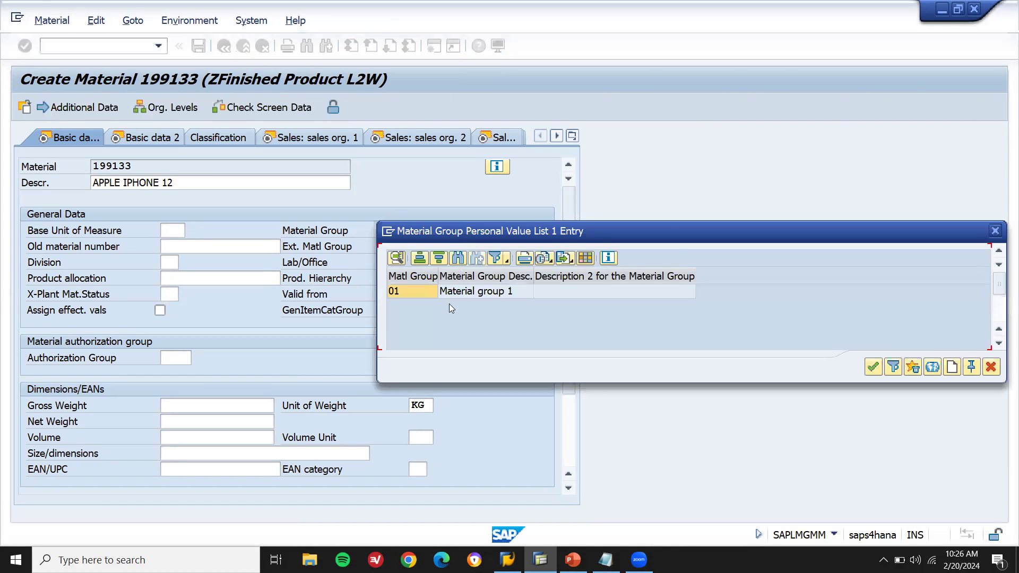
{"action": "left_click", "coordinate": [425, 290]}
{"action": "left_click", "coordinate": [424, 290]}
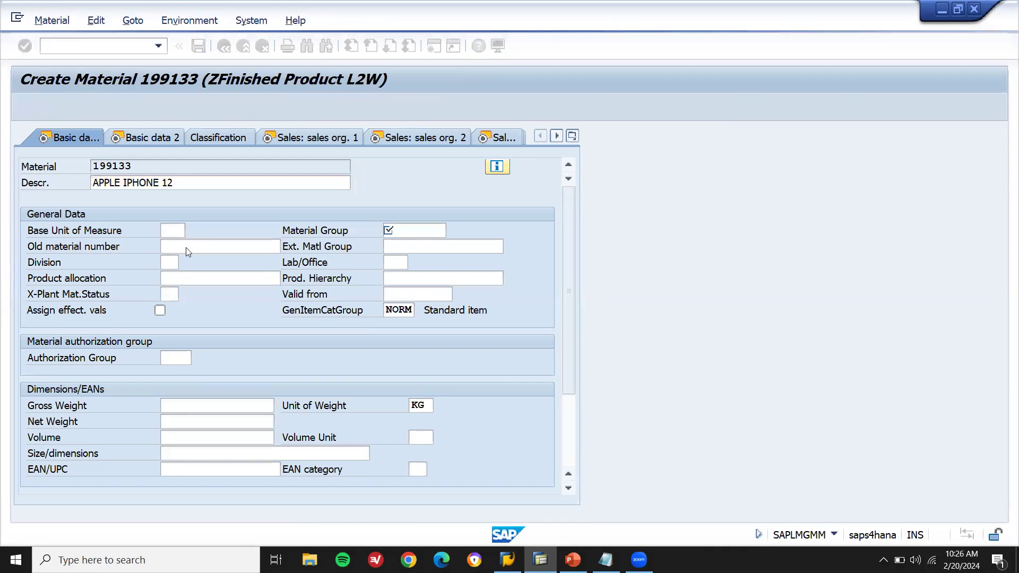
Set the base unit of measure to EA and enter tax classification 1 in the first sales organization view.
{"action": "left_click", "coordinate": [168, 232]}
{"action": "key", "text": "Return"}
{"action": "key", "text": "Return"}
{"action": "type", "text": "1"}
{"action": "key", "text": "Return"}
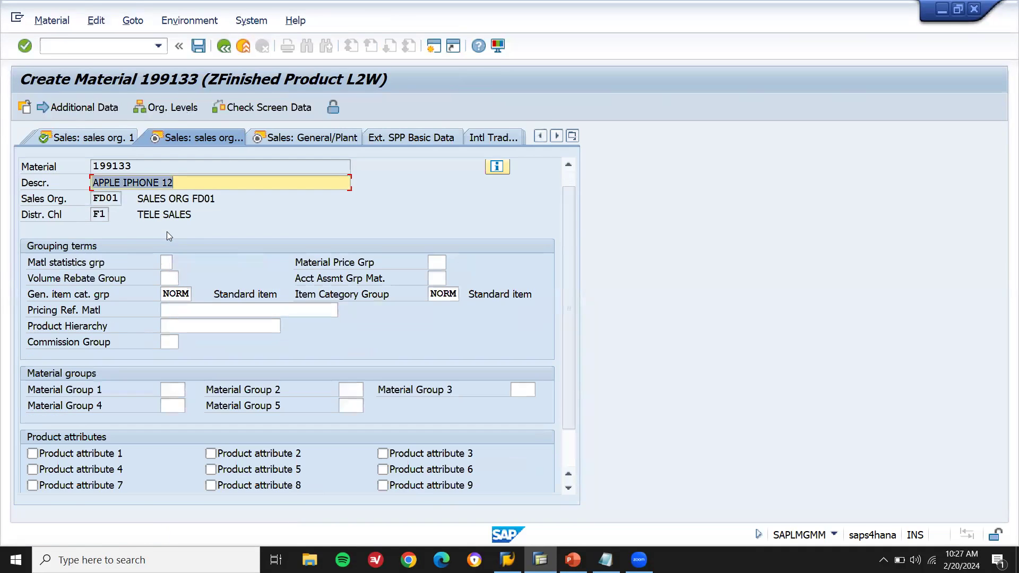
Set the availability check to 01 and the transportation group to 0001 On pallets in the Sales: General/Plant data.
{"action": "key", "text": "Return"}
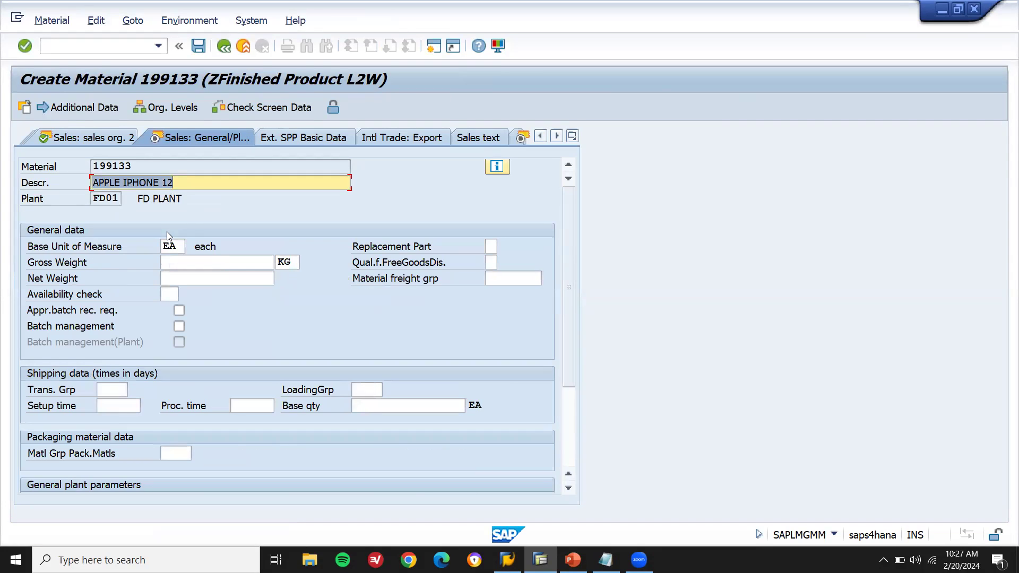
{"action": "left_click", "coordinate": [168, 294]}
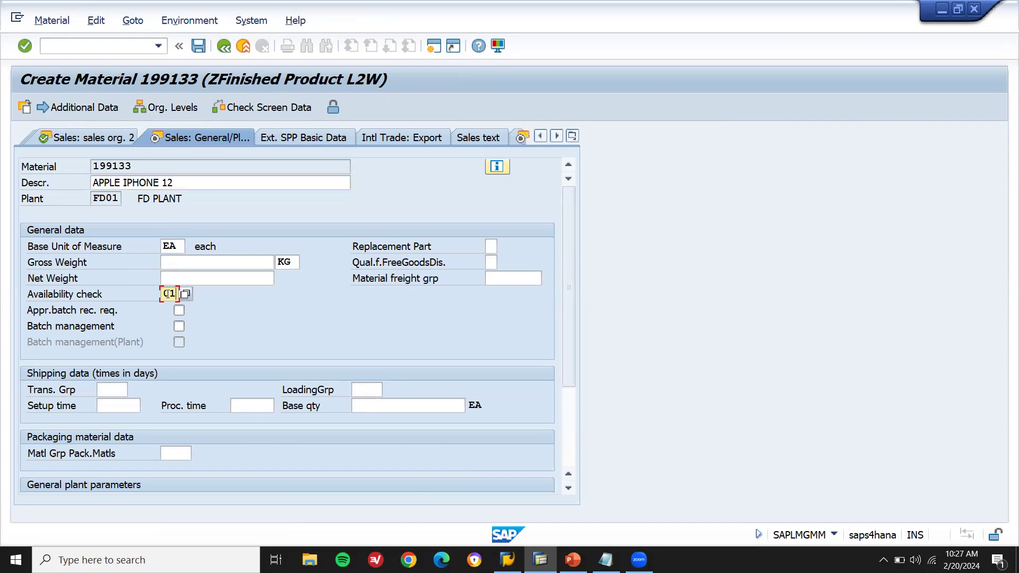
{"action": "left_click", "coordinate": [102, 390]}
{"action": "left_click", "coordinate": [134, 391]}
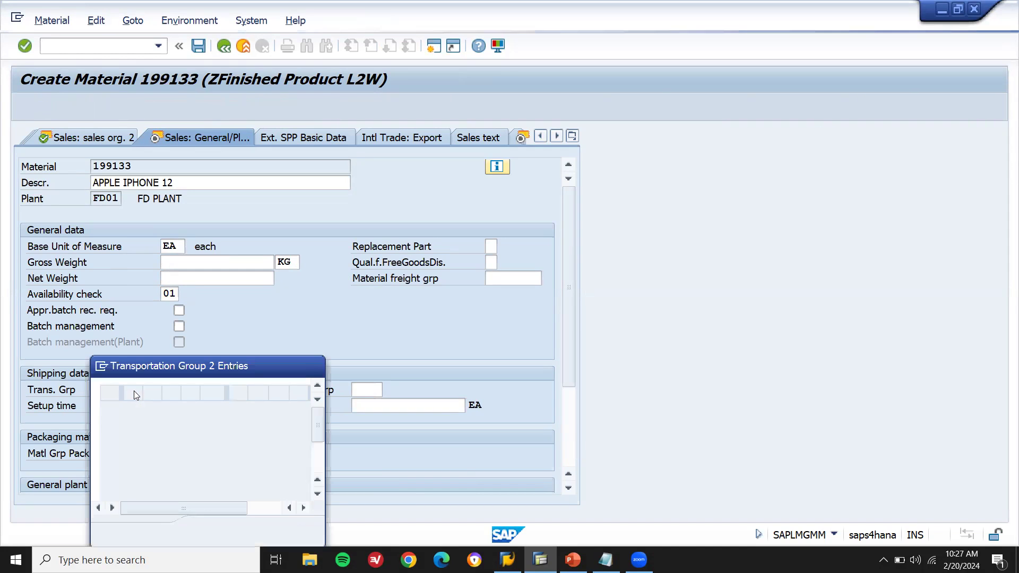
{"action": "double_click", "coordinate": [124, 427]}
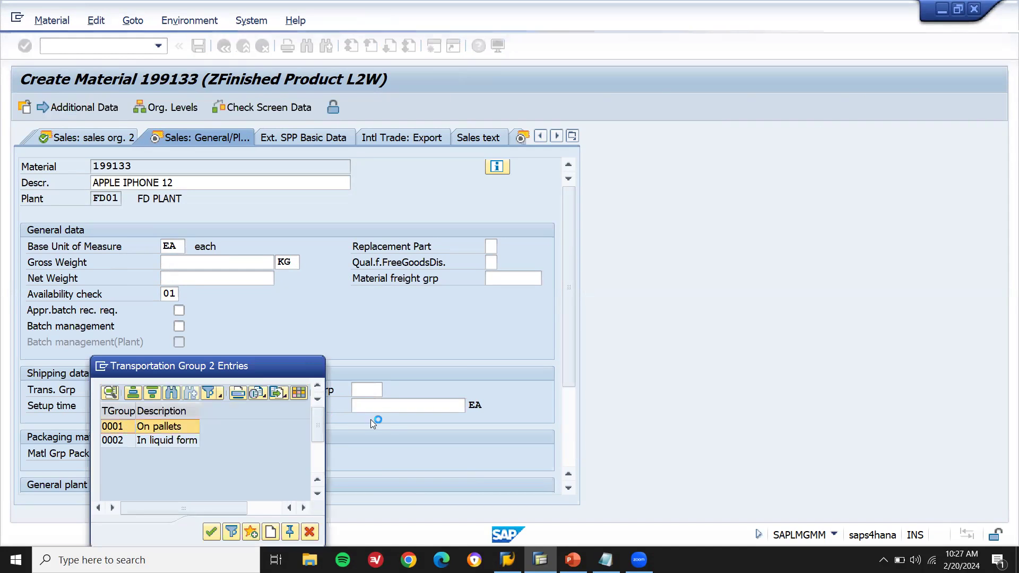
Set the loading group to 0001 and continue to the purchasing data without entering a profit center.
{"action": "left_click", "coordinate": [374, 389]}
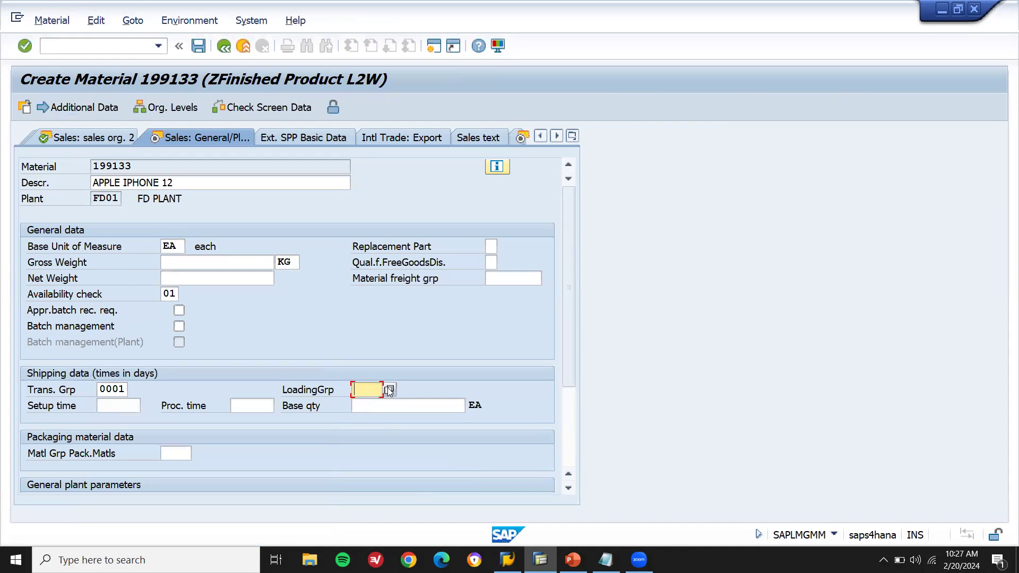
{"action": "left_click", "coordinate": [388, 388]}
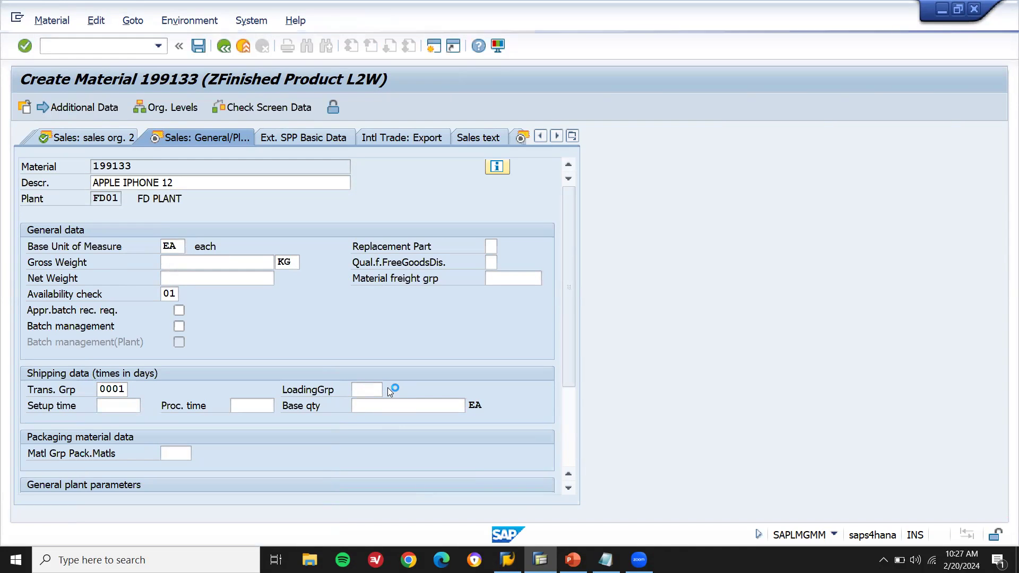
{"action": "double_click", "coordinate": [371, 395]}
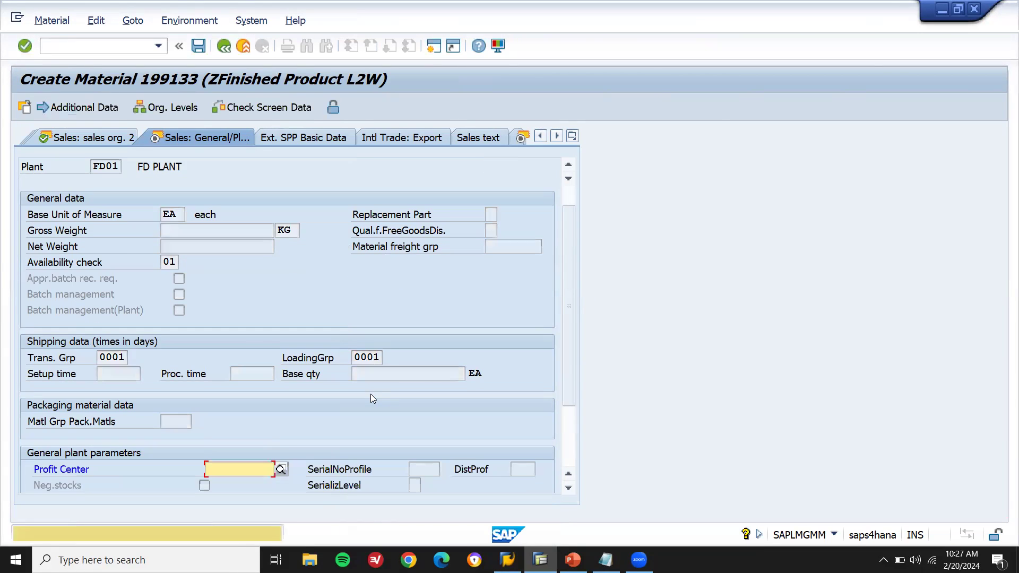
{"action": "key", "text": "Return"}
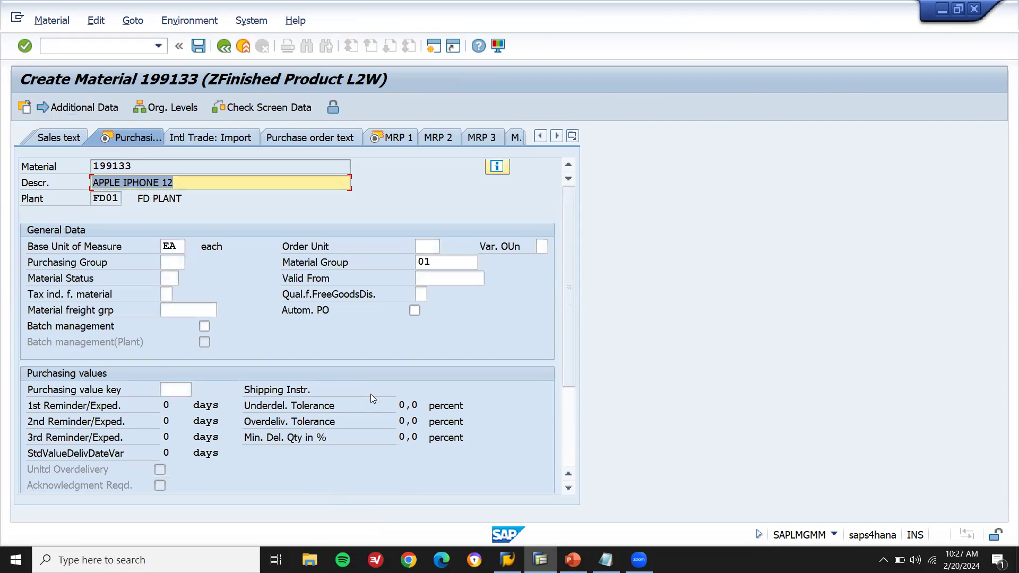
Leave the purchasing data as it is and set the MRP type to ND in the MRP 1 data.
{"action": "key", "text": "Return"}
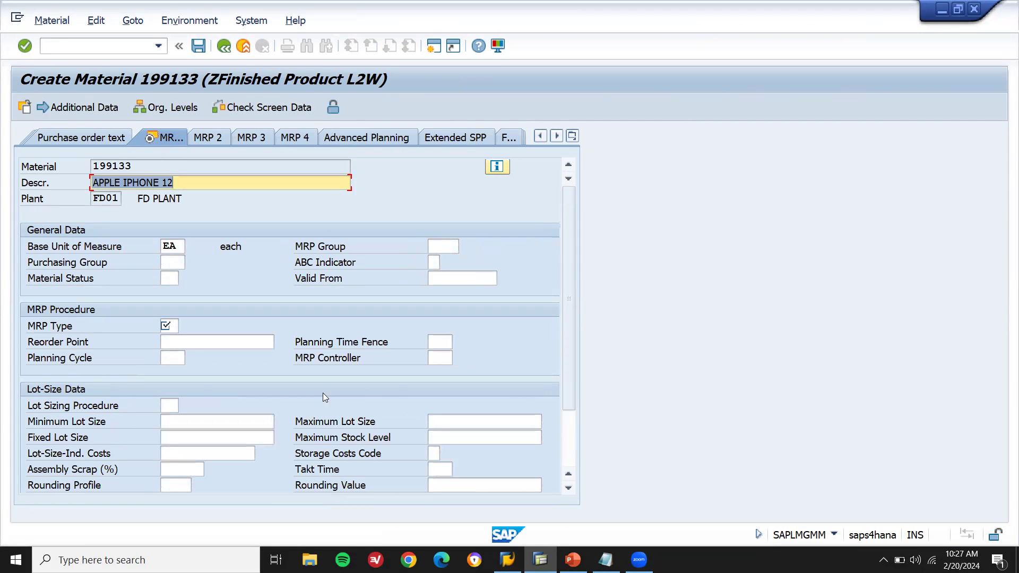
{"action": "left_click", "coordinate": [170, 327]}
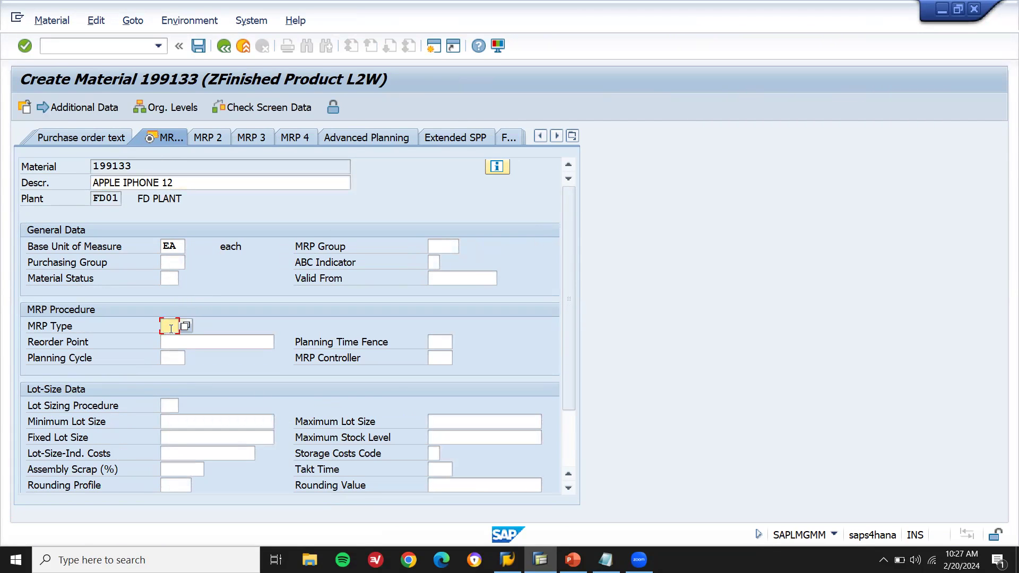
{"action": "key", "text": "Return"}
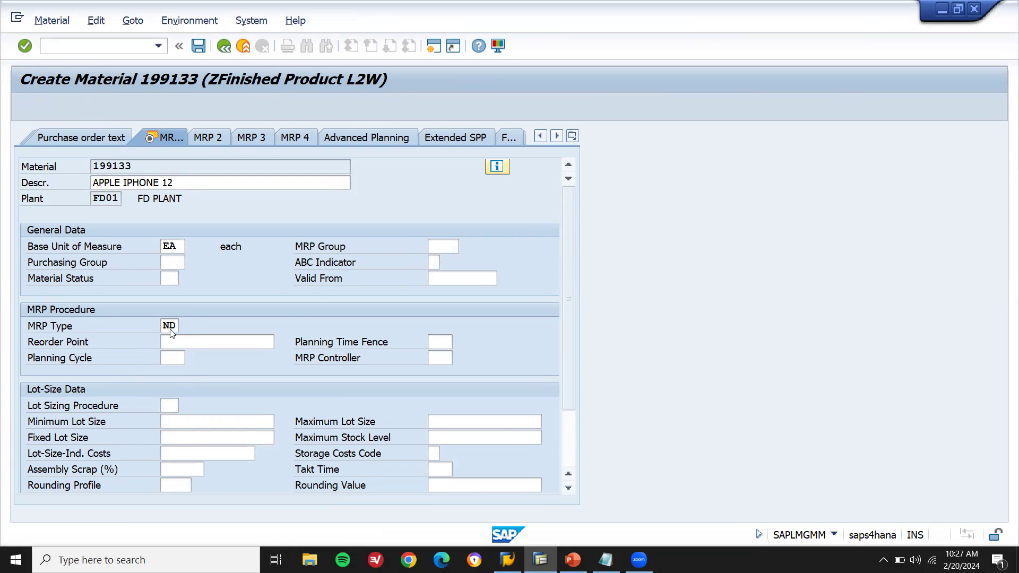
Pass through the plant data and accounting views without entering a standard price and save the new material.
{"action": "key", "text": "Return"}
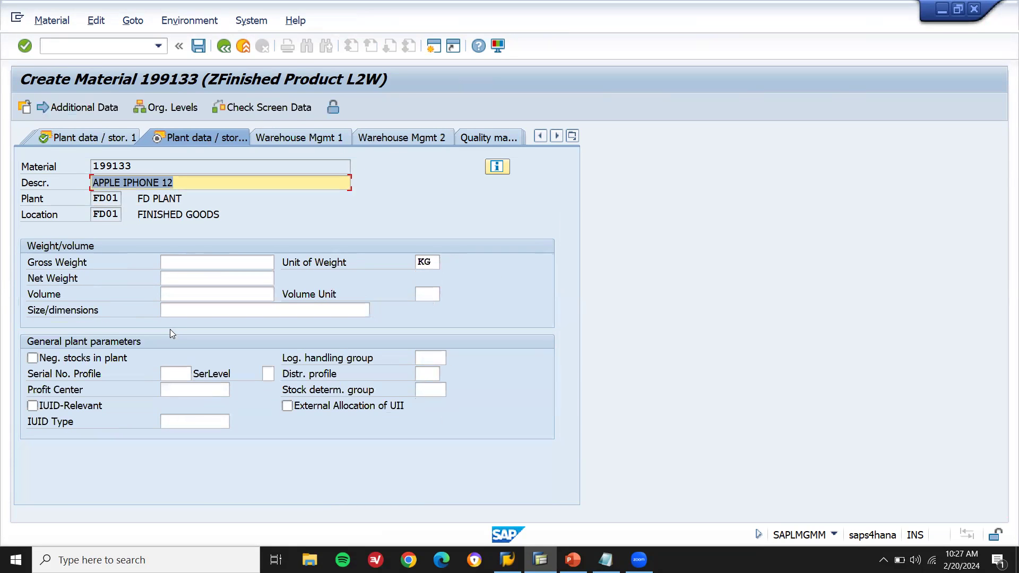
{"action": "key", "text": "Return"}
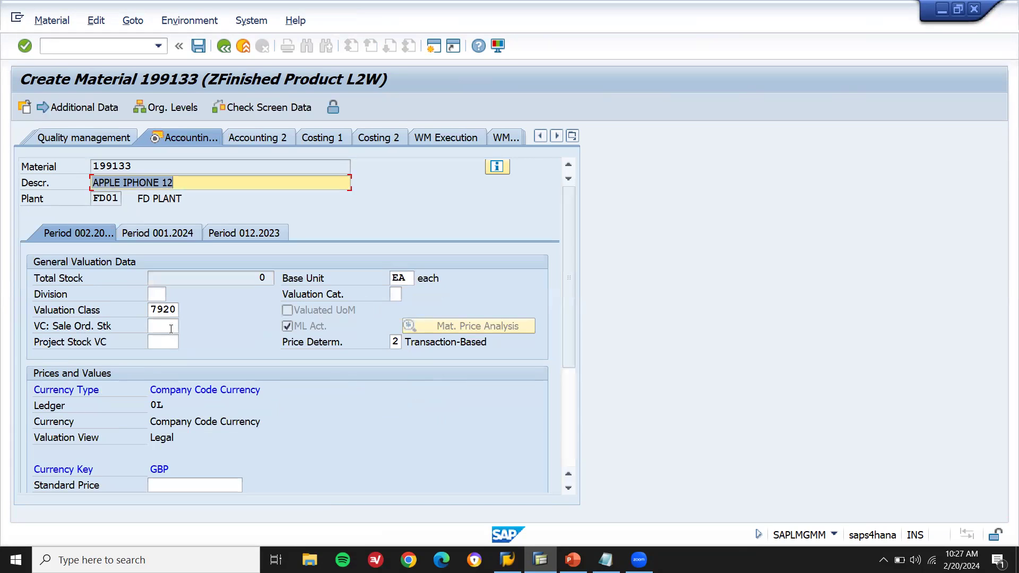
{"action": "key", "text": "Return"}
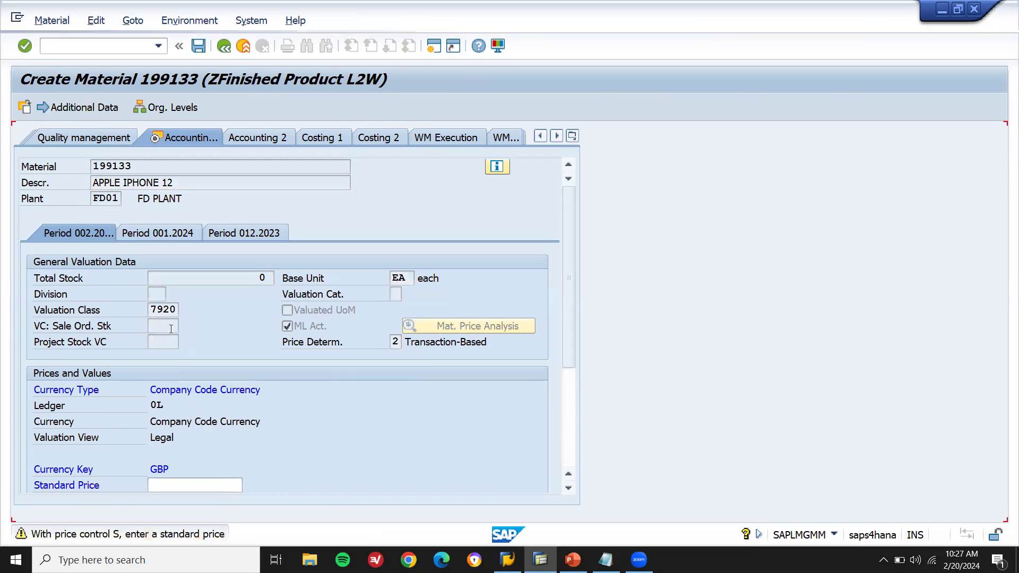
{"action": "key", "text": "Return"}
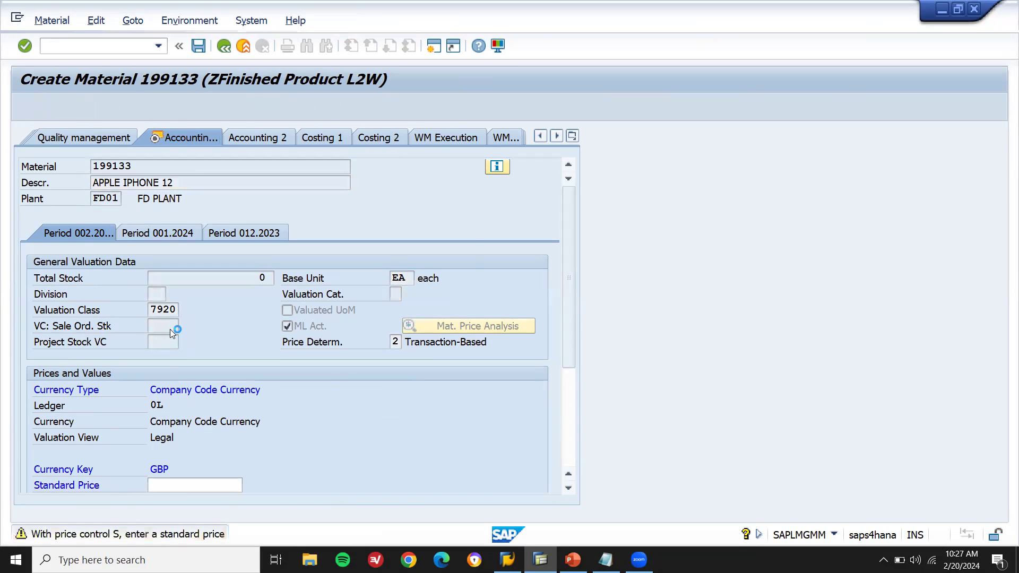
{"action": "key", "text": "Return"}
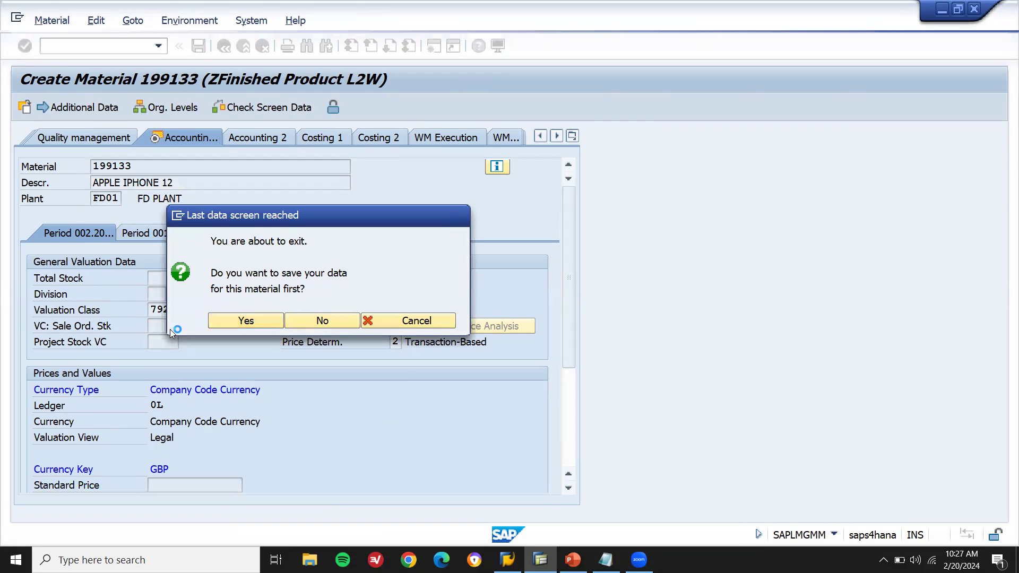
{"action": "key", "text": "Return"}
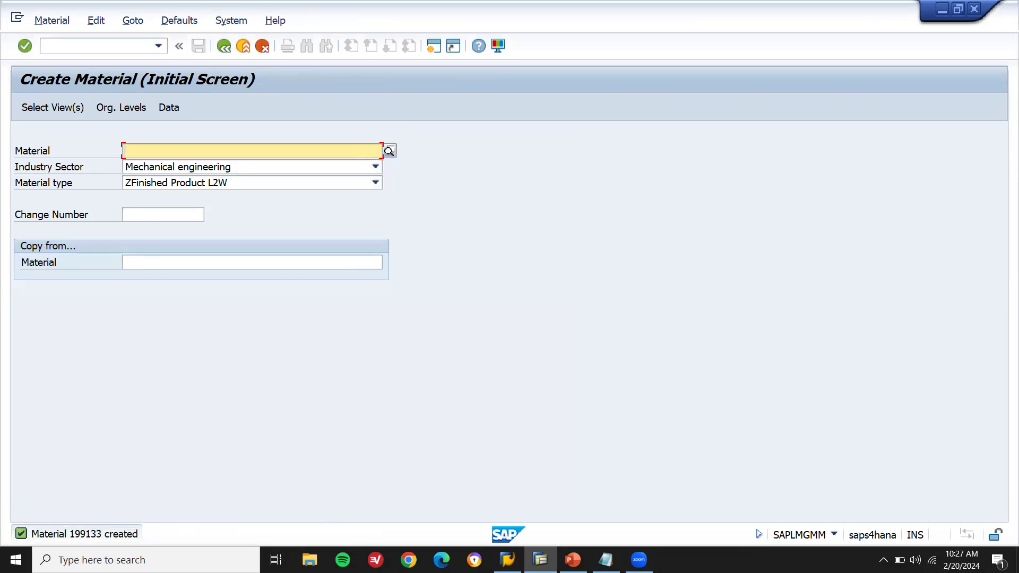
Switch to Notepad and label the noted material number 199133 with MAT.
{"action": "left_click", "coordinate": [605, 560]}
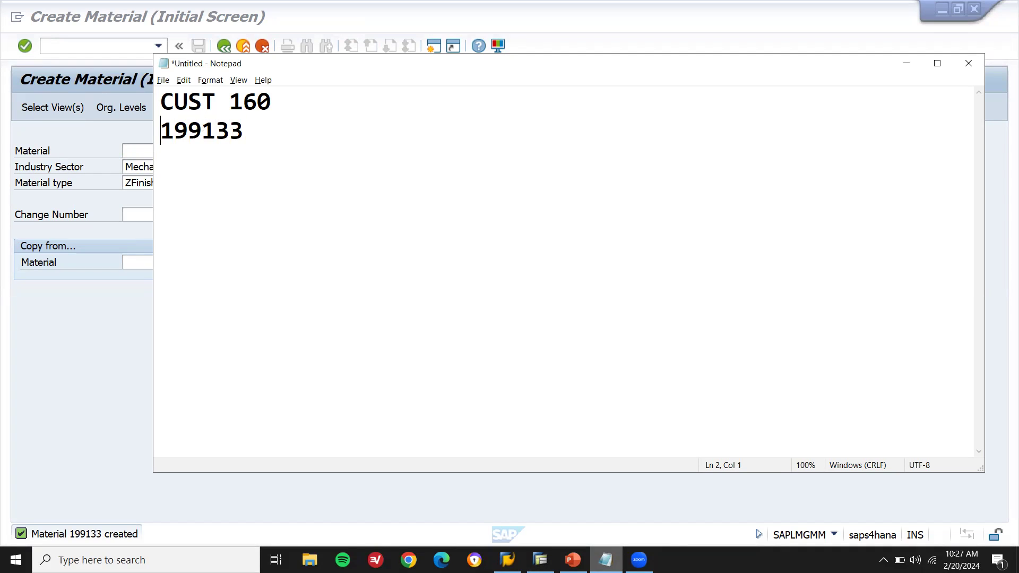
{"action": "type", "text": "MATV"}
{"action": "key", "text": "BackSpace"}
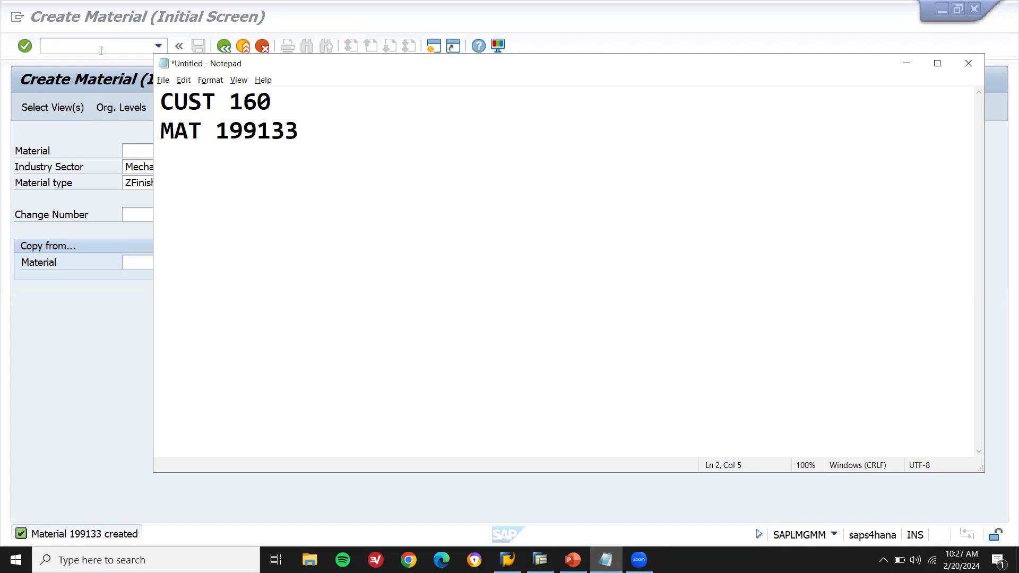
Start transaction VK11 in SAP for condition type PR00 with the key combination Customer/material with release status.
{"action": "left_click", "coordinate": [95, 48]}
{"action": "type", "text": "/NVK11"}
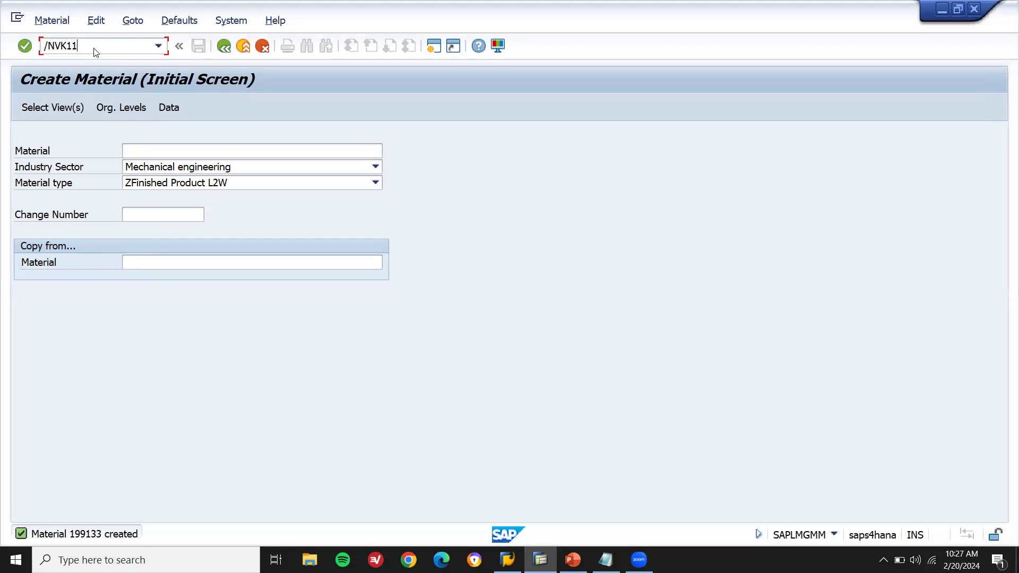
{"action": "key", "text": "Return"}
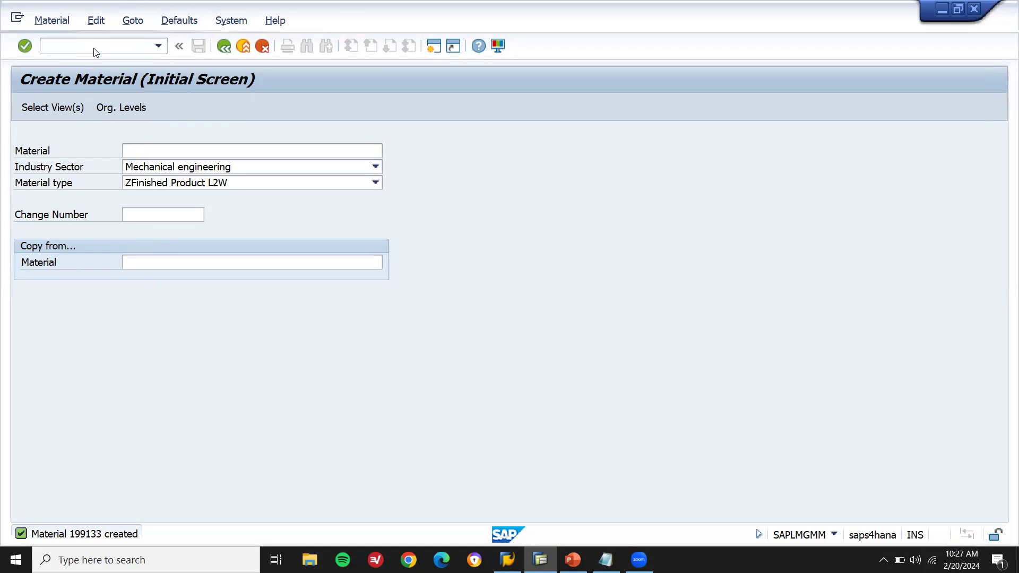
{"action": "type", "text": "PR00"}
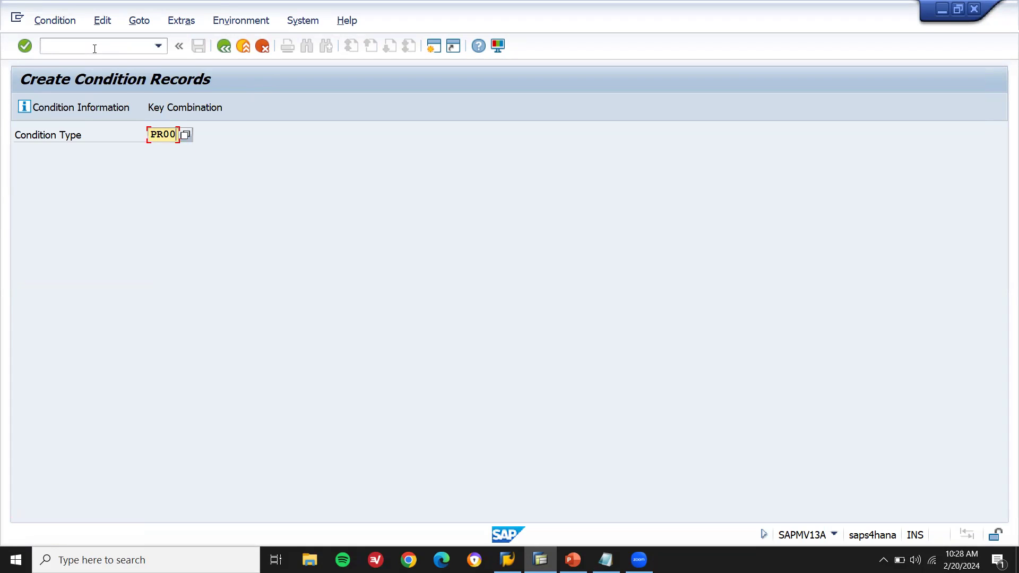
{"action": "key", "text": "Return"}
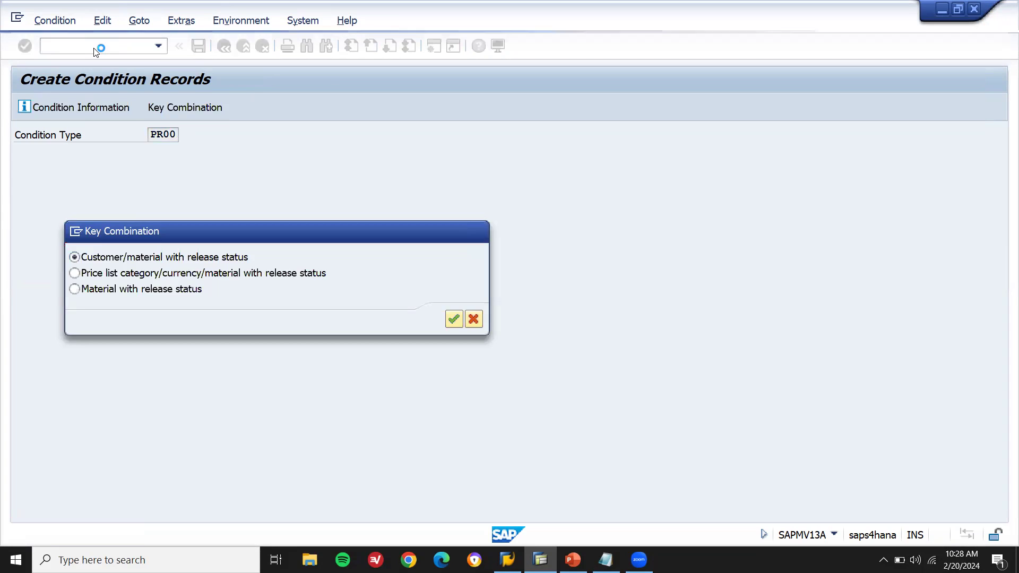
{"action": "key", "text": "Return"}
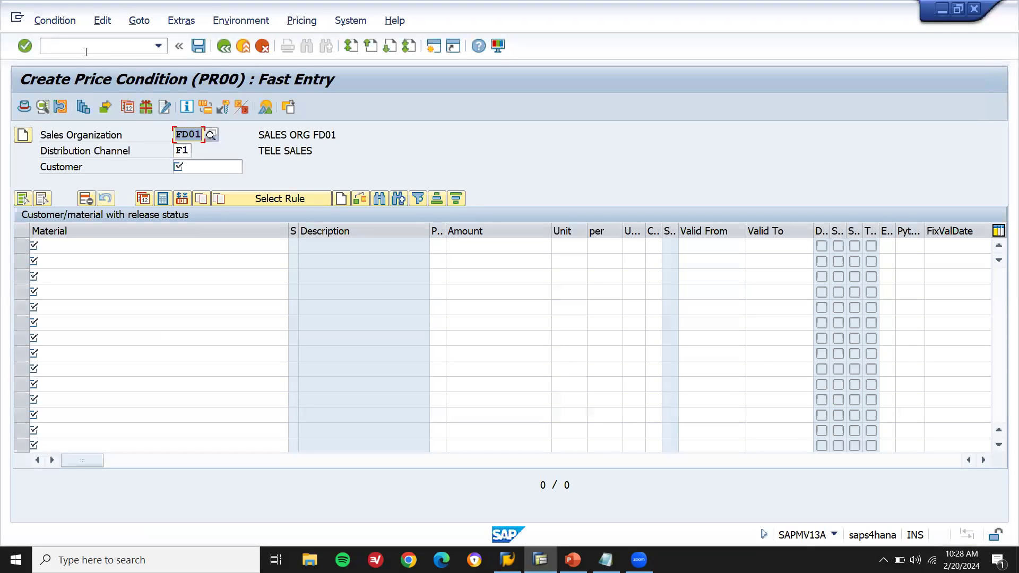
Look up the noted customer number in Notepad and enter it as the customer of the price condition.
{"action": "left_click", "coordinate": [230, 169]}
{"action": "key", "text": "alt+Tab"}
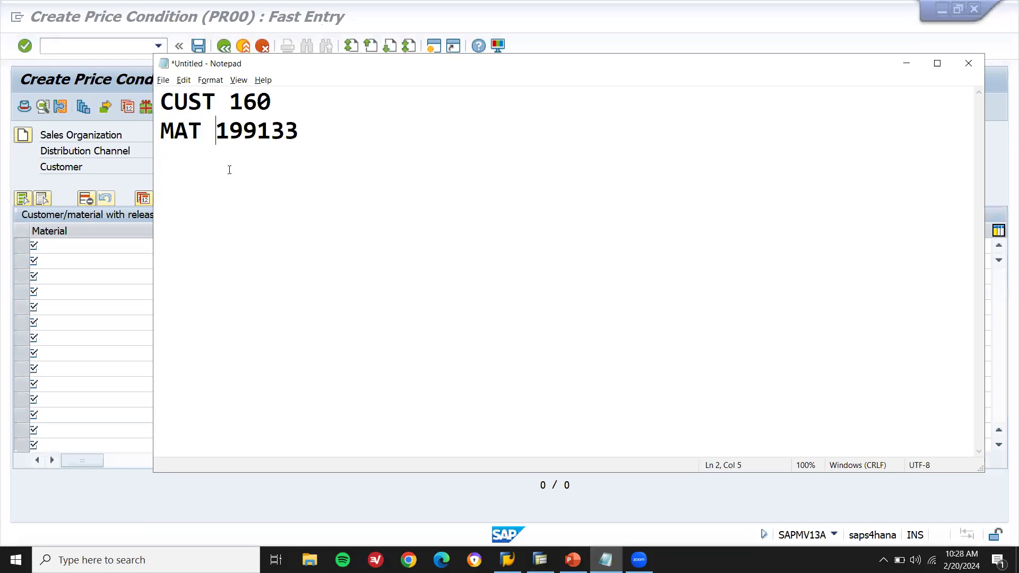
{"action": "key", "text": "alt+Tab"}
{"action": "left_click", "coordinate": [230, 169]}
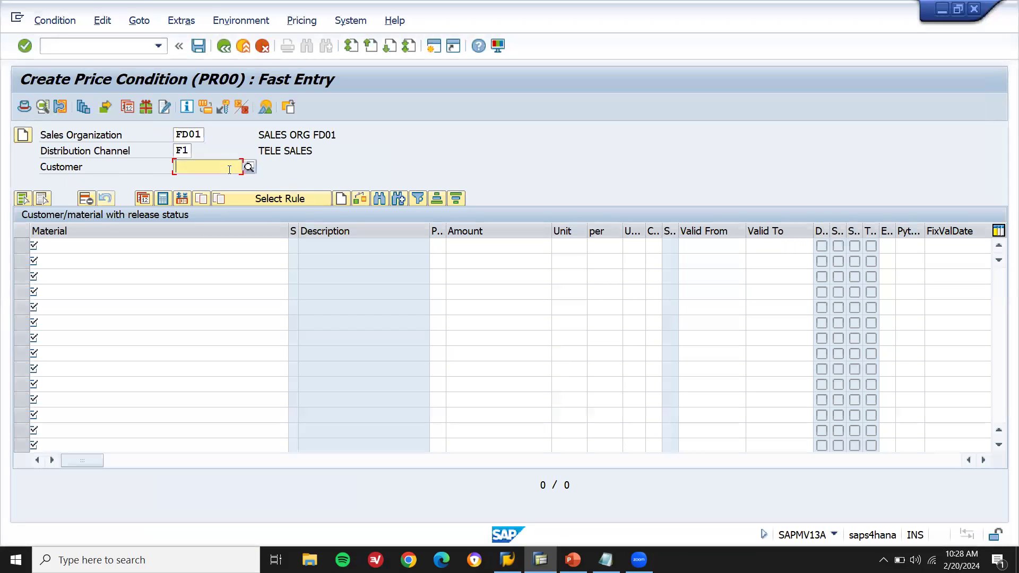
{"action": "type", "text": "160"}
{"action": "key", "text": "F4"}
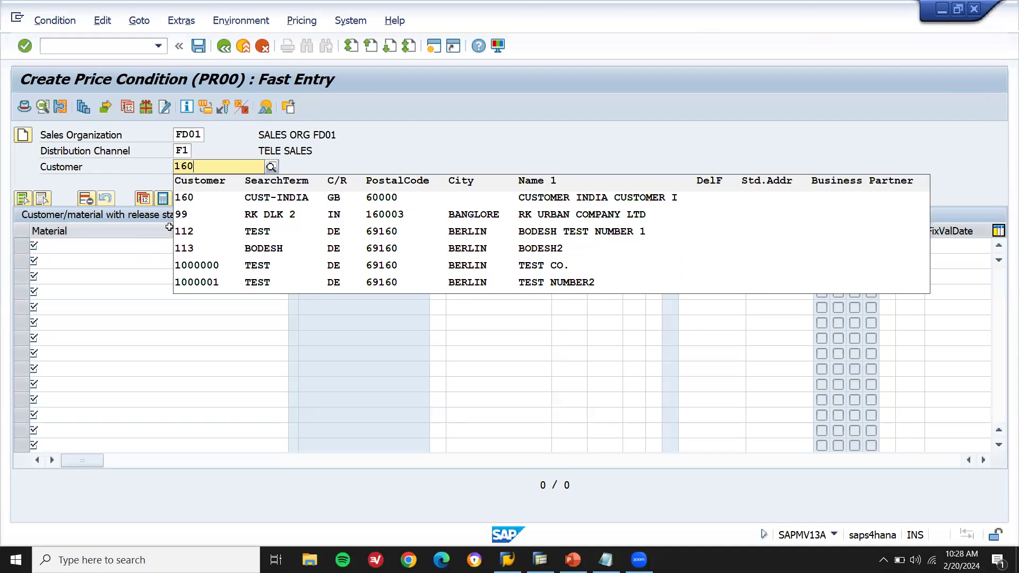
Enter material 199133 with an amount of 55000 in the first row of the price condition.
{"action": "left_click", "coordinate": [106, 244]}
{"action": "type", "text": "199133"}
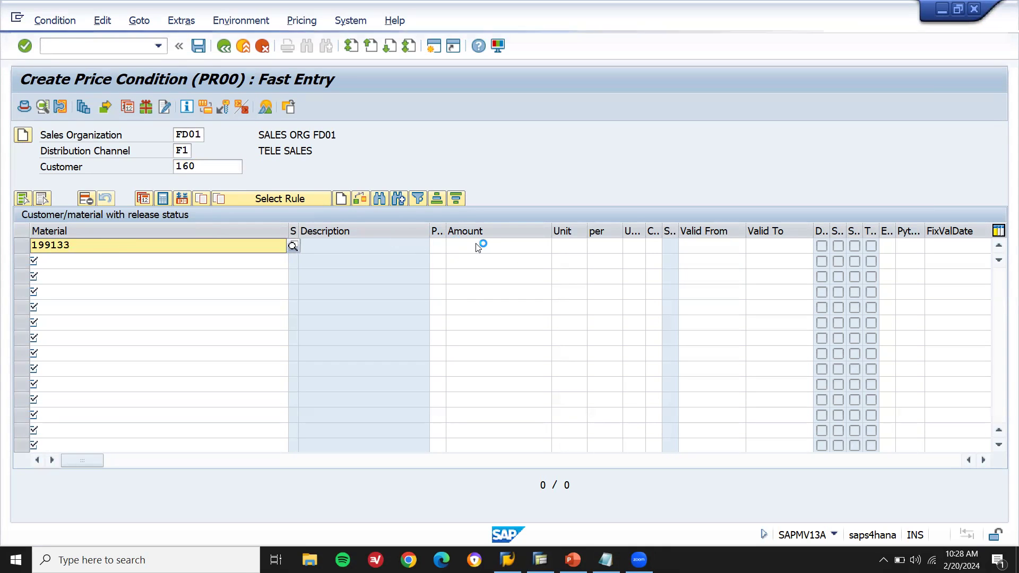
{"action": "left_click", "coordinate": [479, 244]}
{"action": "type", "text": "1"}
{"action": "key", "text": "BackSpace"}
{"action": "type", "text": "5"}
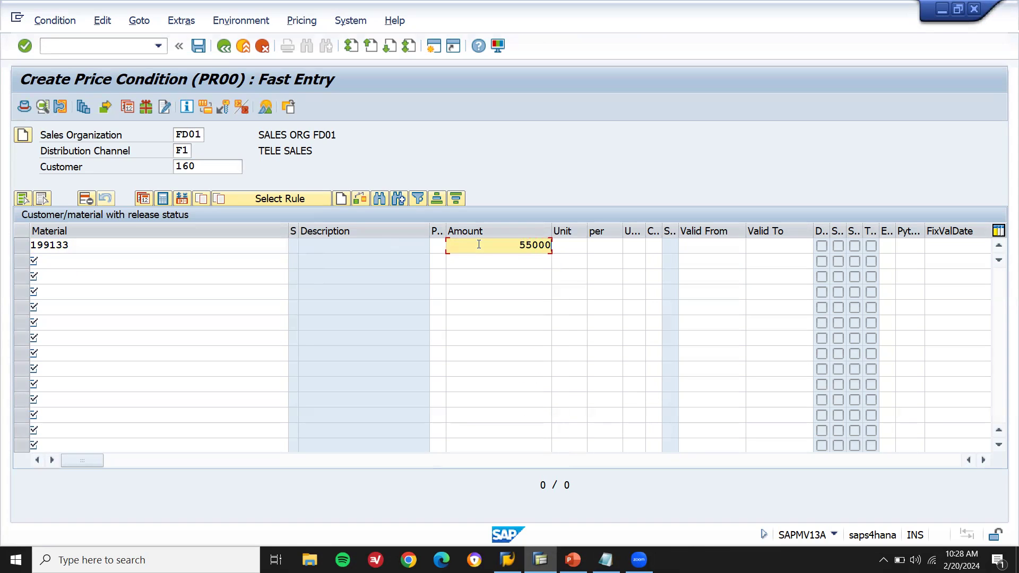
{"action": "type", "text": "5.000"}
{"action": "key", "text": "Return"}
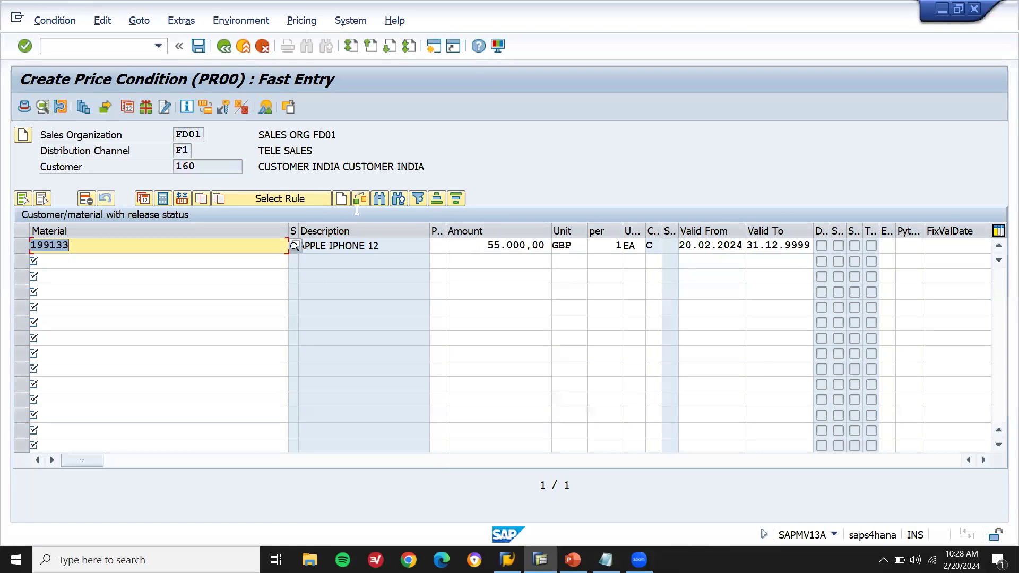
Save the price condition record and return to the SAP Easy Access screen.
{"action": "left_click", "coordinate": [212, 166]}
{"action": "left_click", "coordinate": [187, 240]}
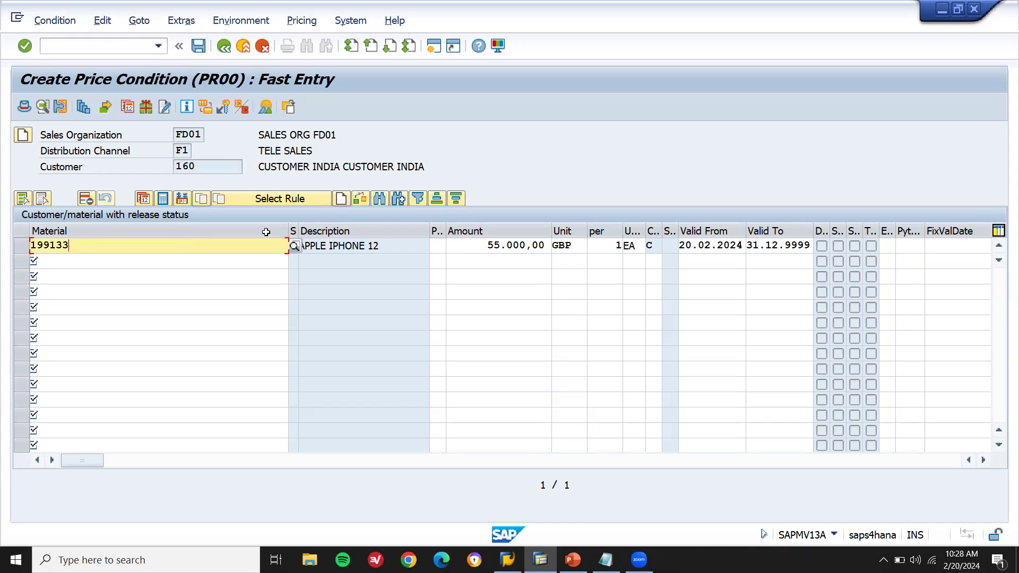
{"action": "left_click", "coordinate": [199, 48]}
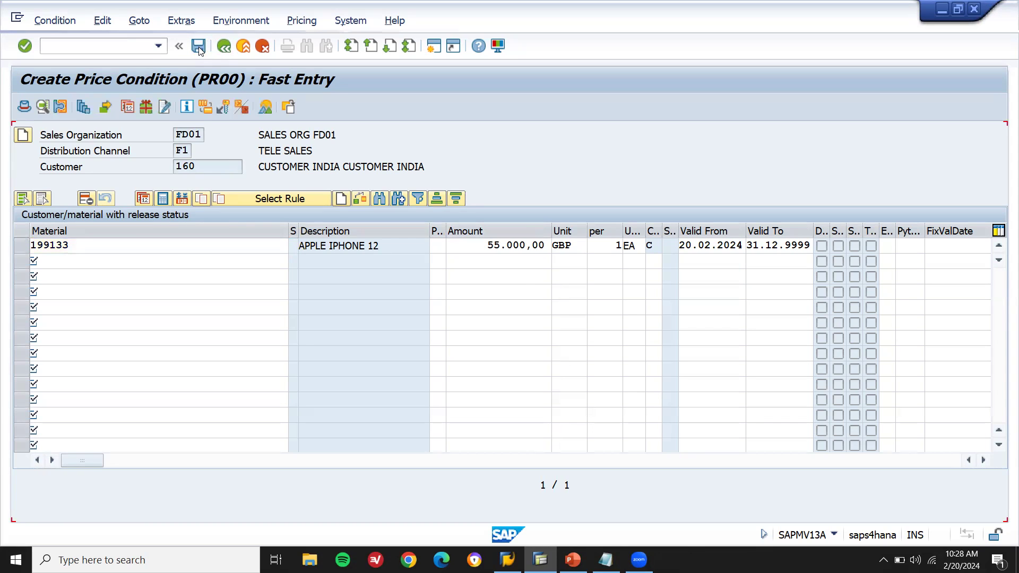
{"action": "left_click", "coordinate": [243, 47]}
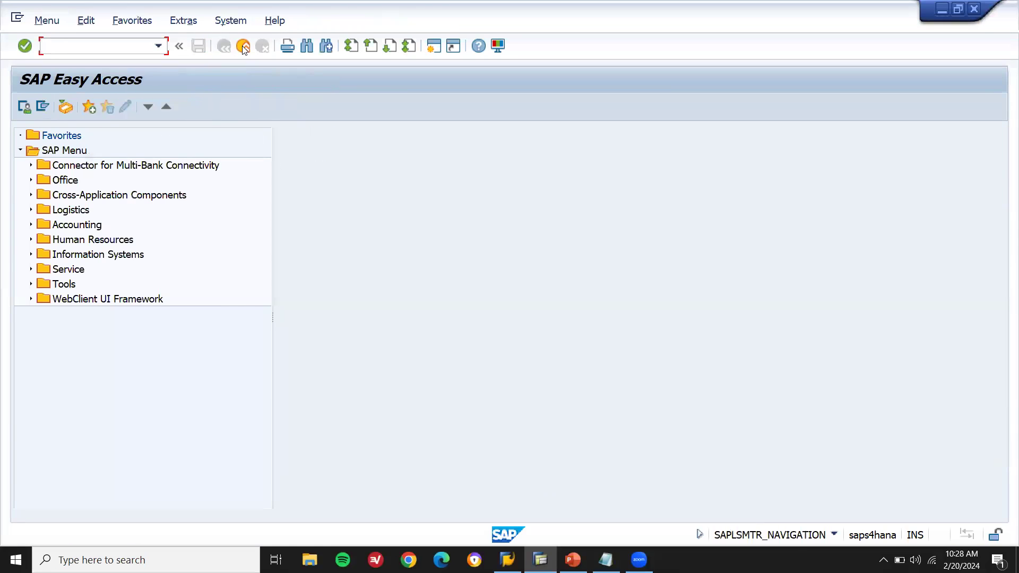
Open a goods receipt with reference Other and enter 199133 as its material.
{"action": "key", "text": "Return"}
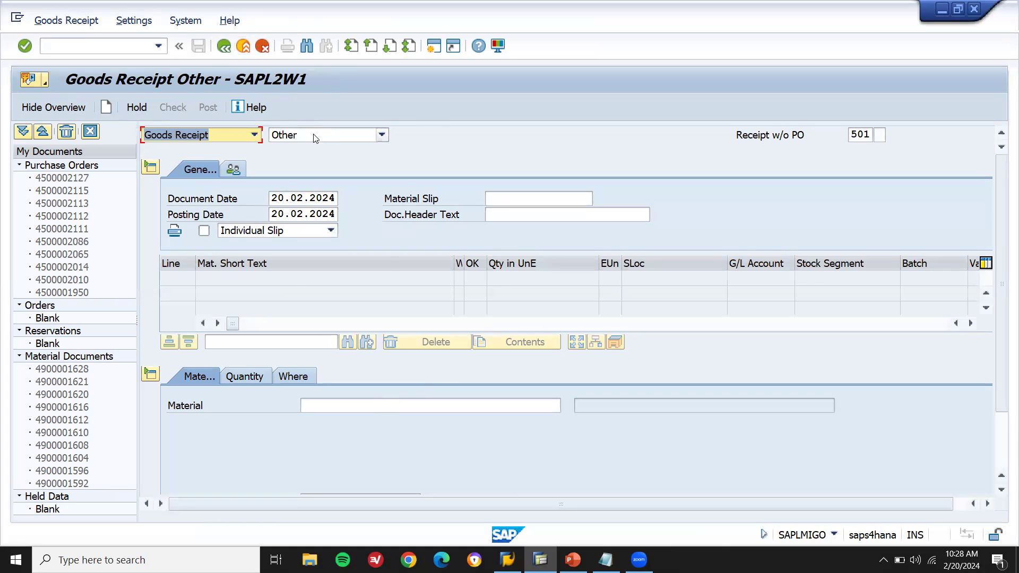
{"action": "left_click", "coordinate": [310, 137]}
{"action": "left_click", "coordinate": [311, 136]}
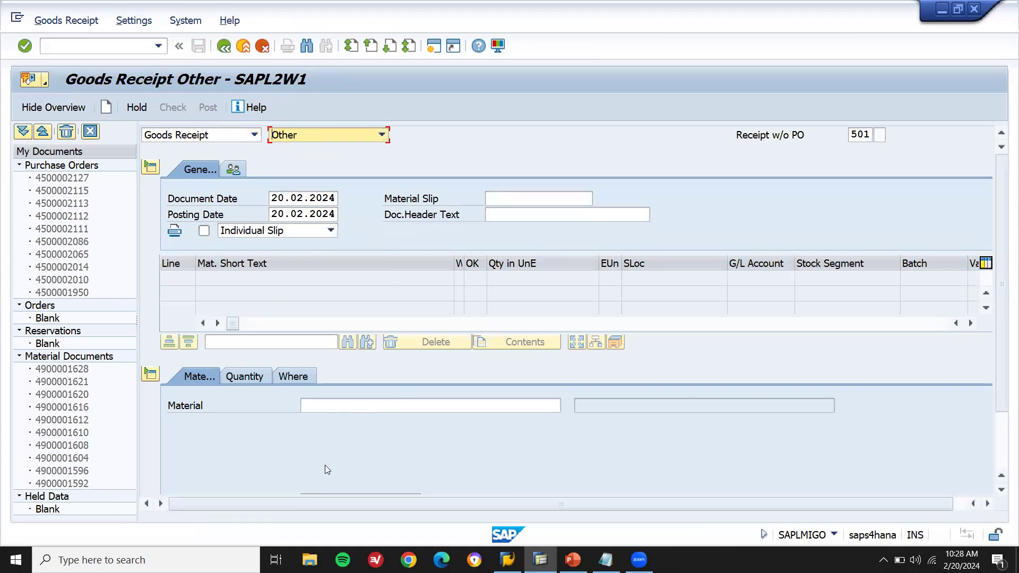
{"action": "left_click", "coordinate": [346, 407]}
{"action": "type", "text": "199133"}
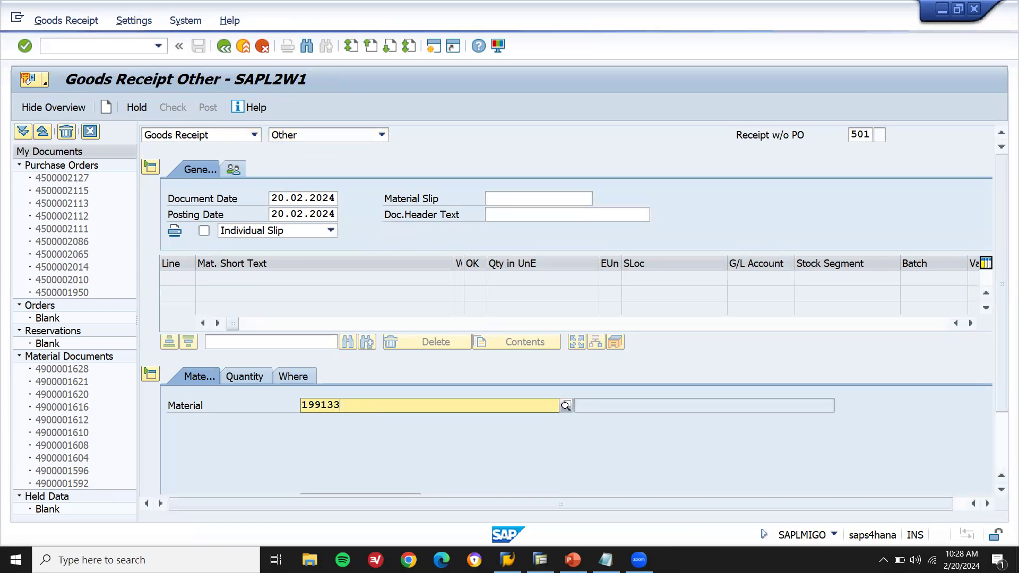
{"action": "key", "text": "Return"}
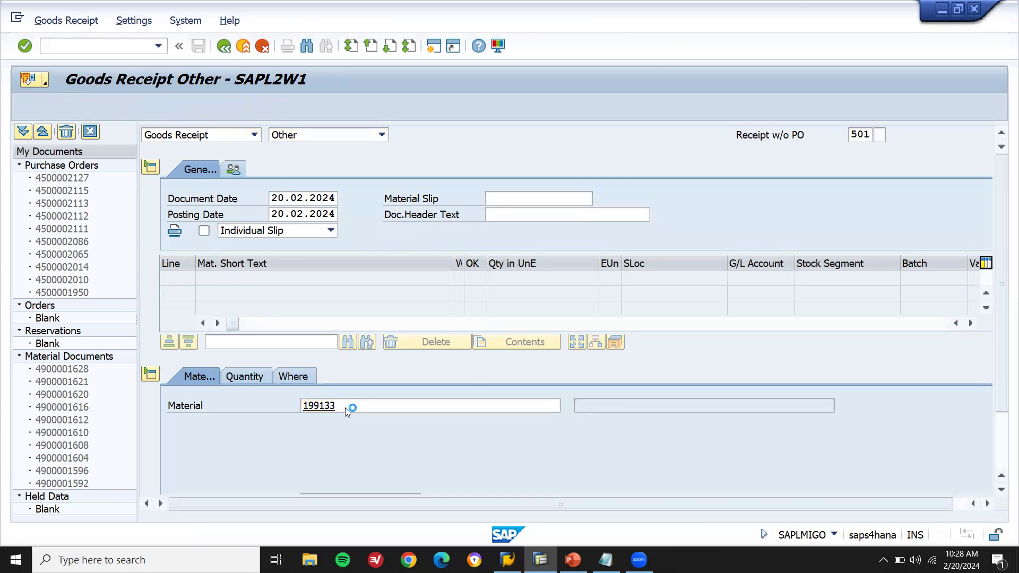
Set the quantity in unit of entry of the goods receipt item to 10.
{"action": "left_click", "coordinate": [250, 376]}
{"action": "type", "text": "10"}
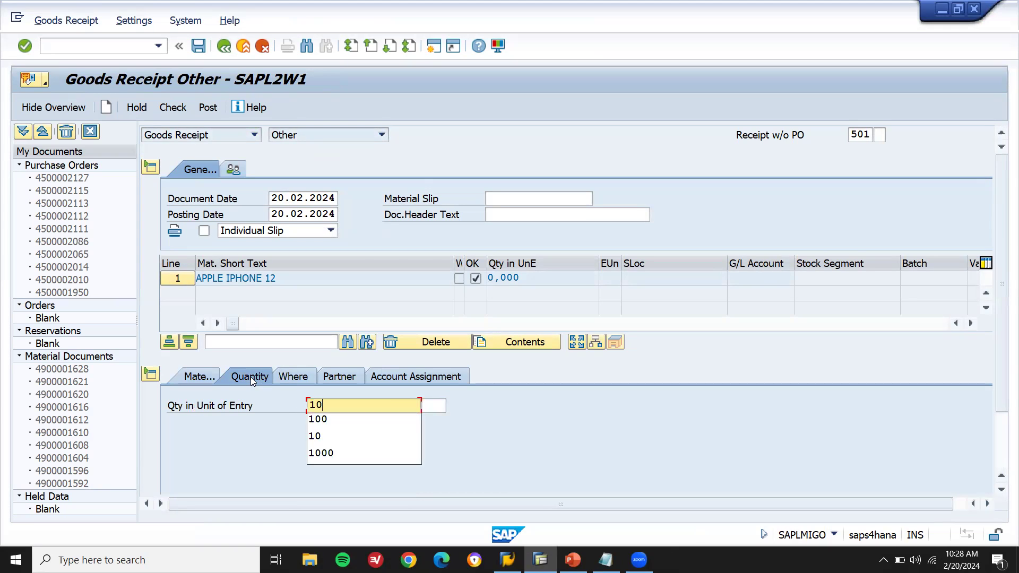
{"action": "key", "text": "Return"}
Set plant FD01 and storage location FD01 for the goods receipt item, post the receipt and leave the transaction.
{"action": "left_click", "coordinate": [295, 377]}
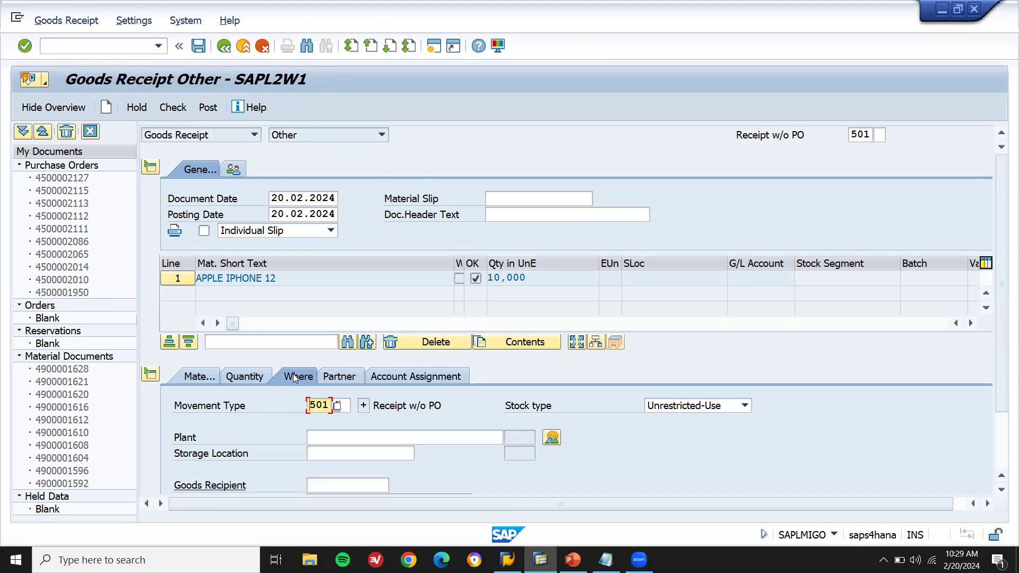
{"action": "left_click", "coordinate": [352, 439]}
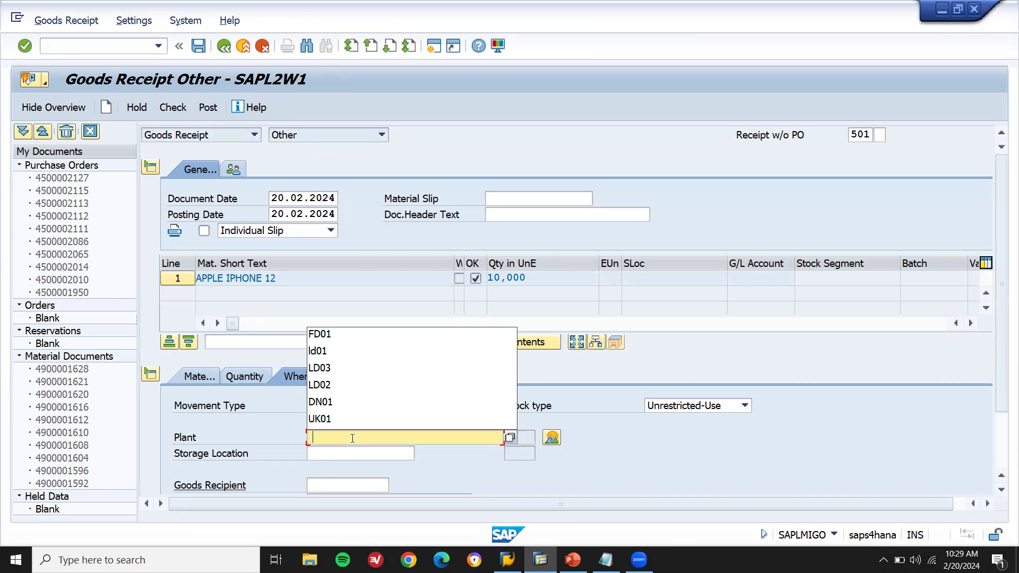
{"action": "key", "text": "Down"}
{"action": "key", "text": "Return"}
{"action": "key", "text": "Tab"}
{"action": "key", "text": "Down"}
{"action": "key", "text": "Return"}
{"action": "key", "text": "Return"}
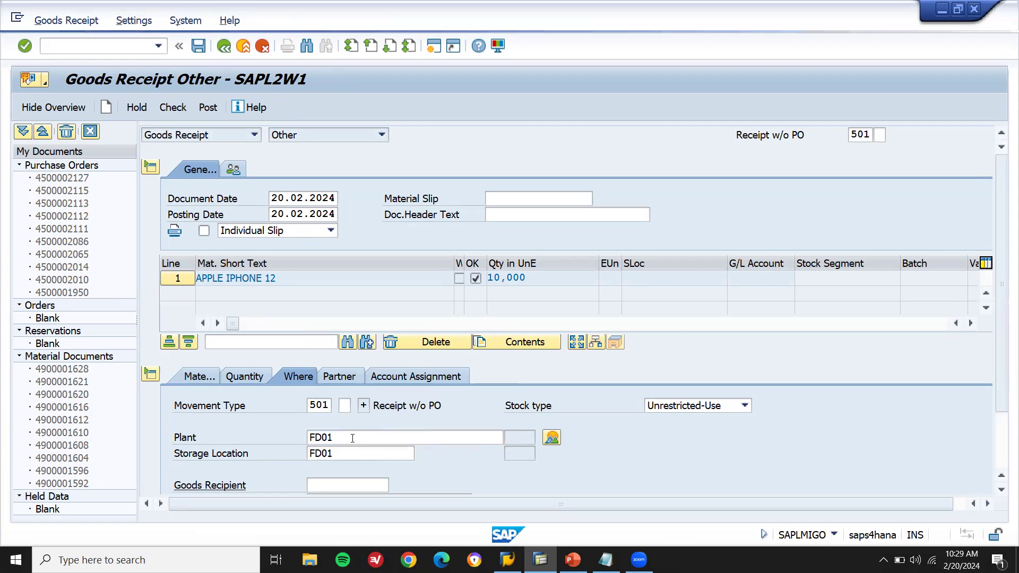
{"action": "left_click", "coordinate": [198, 47]}
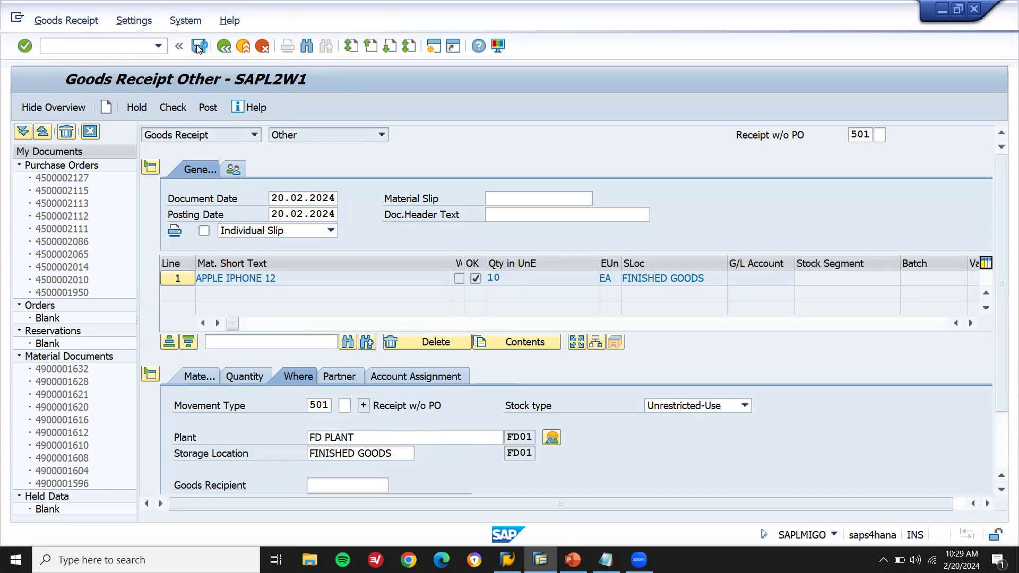
{"action": "left_click", "coordinate": [244, 53]}
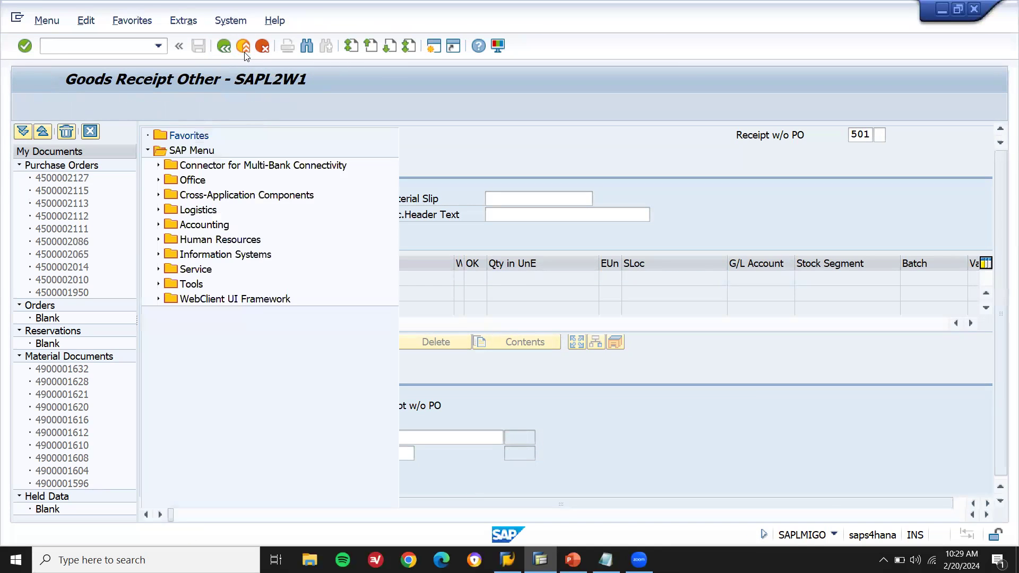
Run the MMBE stock overview for material 199133 and check its unrestricted-use stock.
{"action": "type", "text": "MMBE"}
{"action": "key", "text": "Return"}
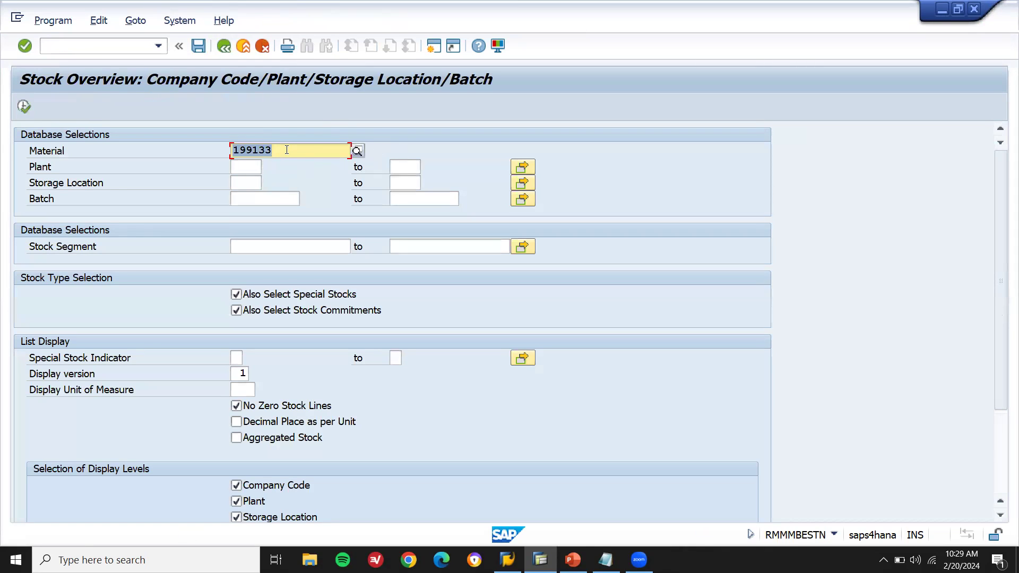
{"action": "left_click", "coordinate": [21, 109]}
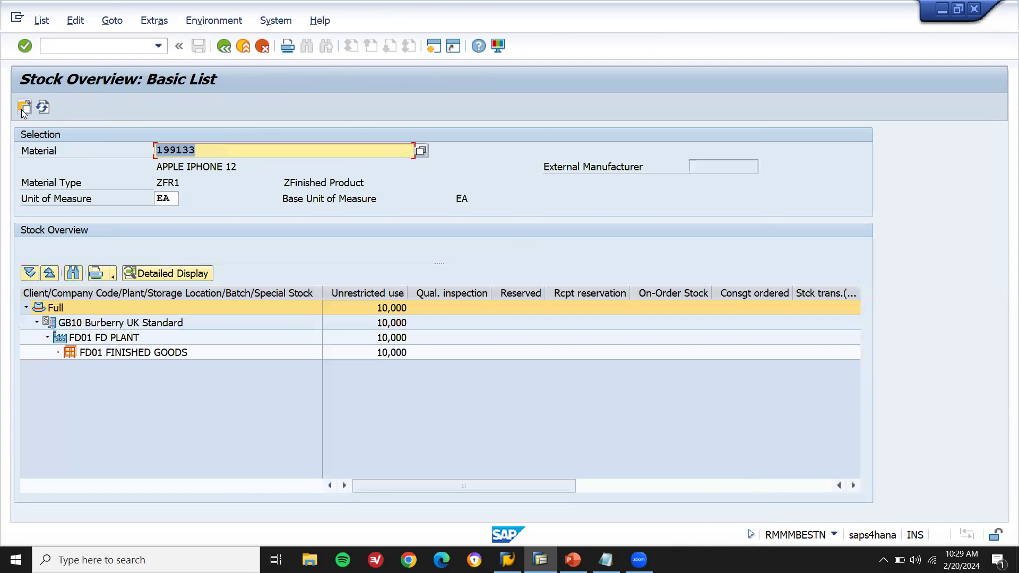
{"action": "left_click", "coordinate": [365, 293]}
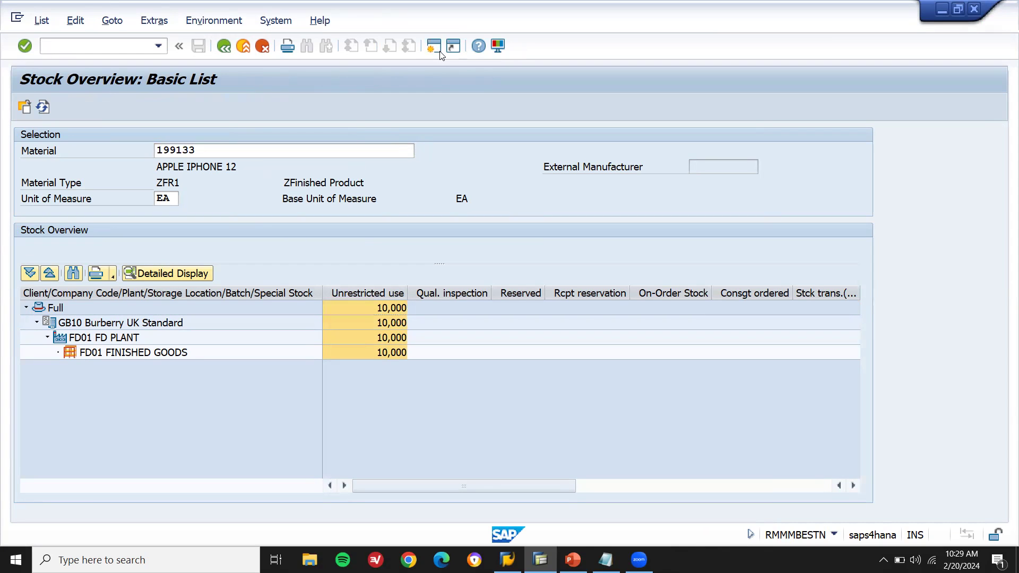
Run VA01 in a new session and start a sales document of order type OR.
{"action": "left_click", "coordinate": [440, 52]}
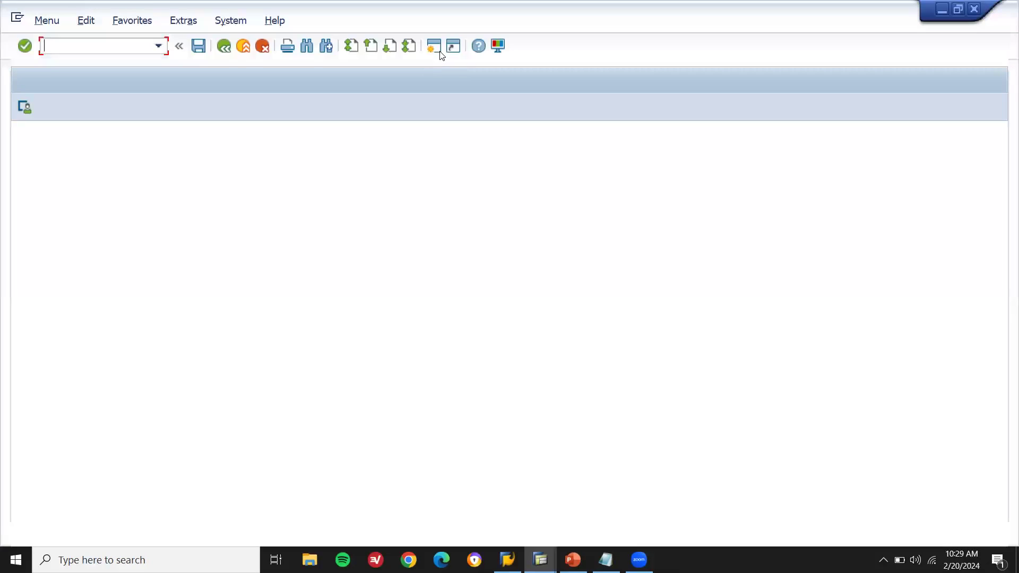
{"action": "type", "text": "VA01"}
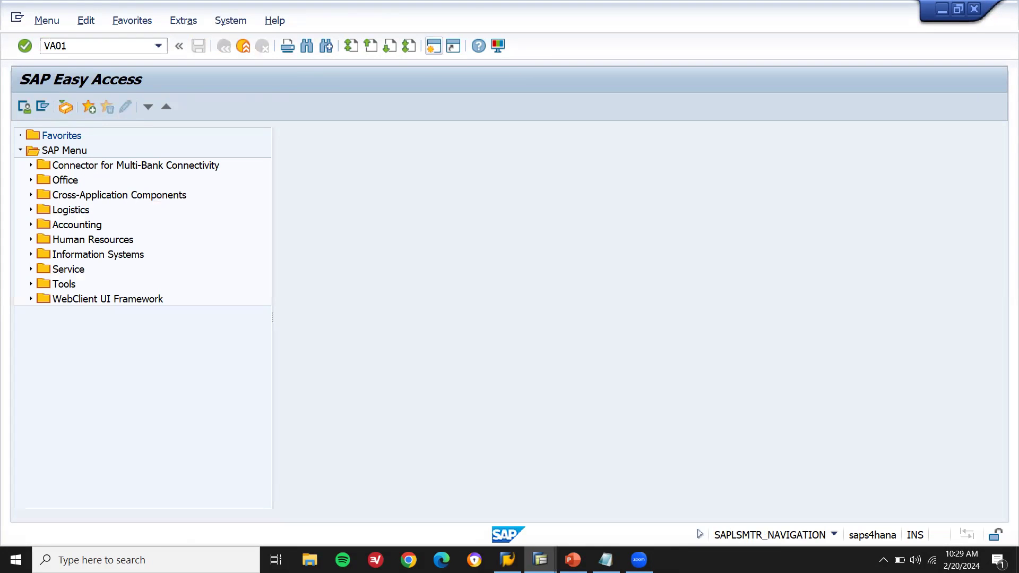
{"action": "key", "text": "Return"}
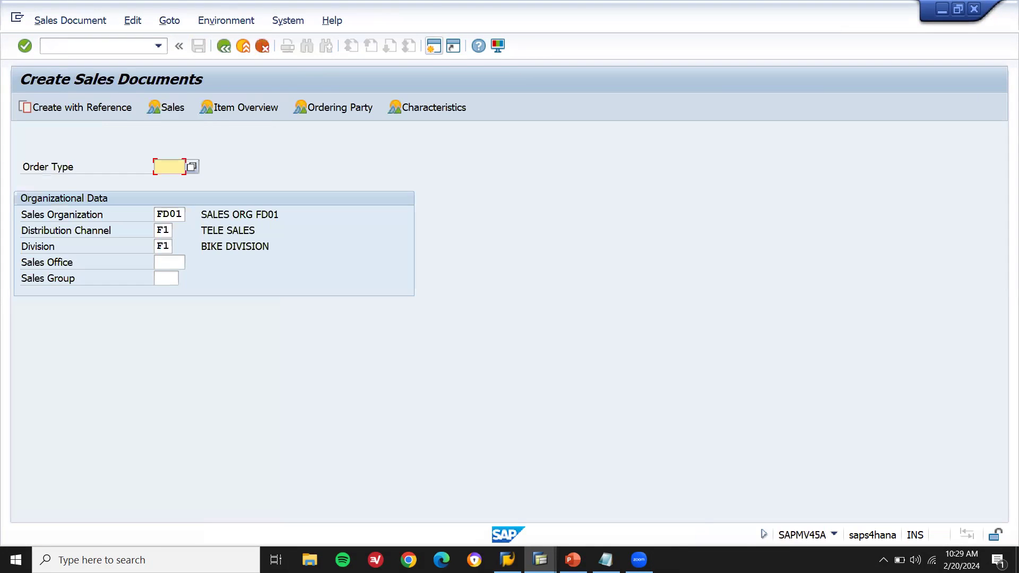
{"action": "type", "text": "OR"}
{"action": "key", "text": "Return"}
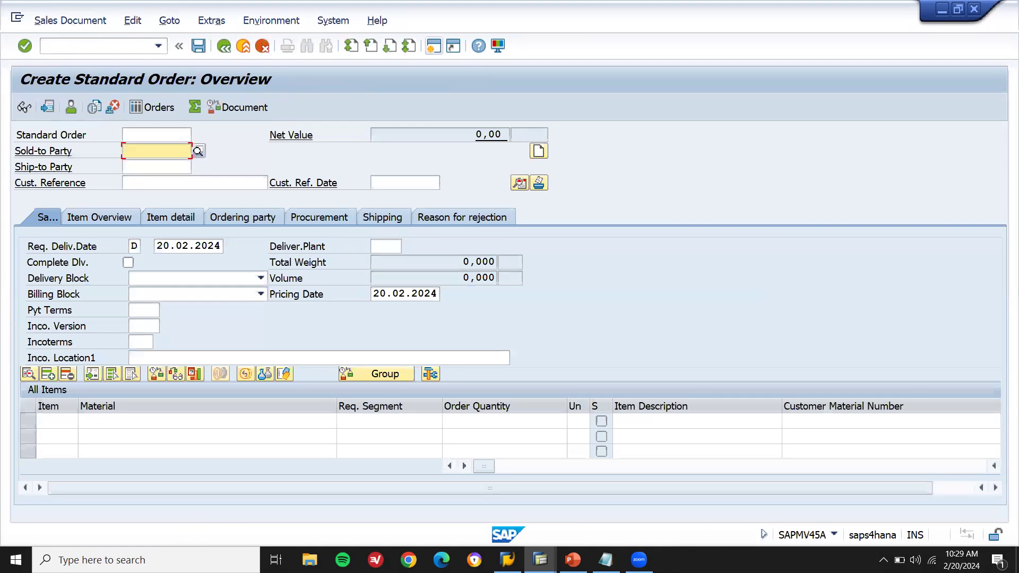
Enter the sold-to party's customer number in the standard order, checking it against the Notepad notes.
{"action": "type", "text": "190"}
{"action": "key", "text": "Return"}
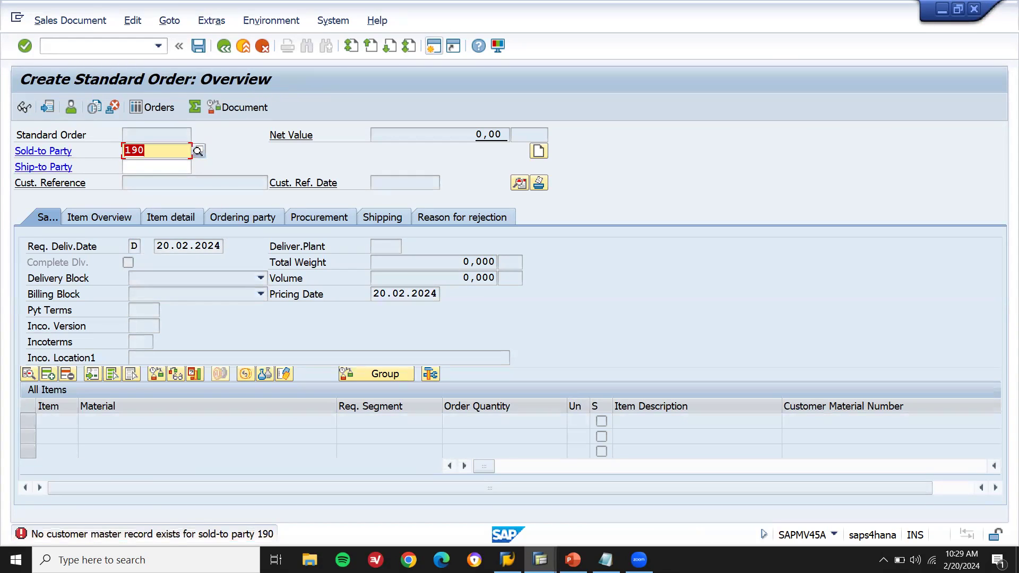
{"action": "type", "text": "160"}
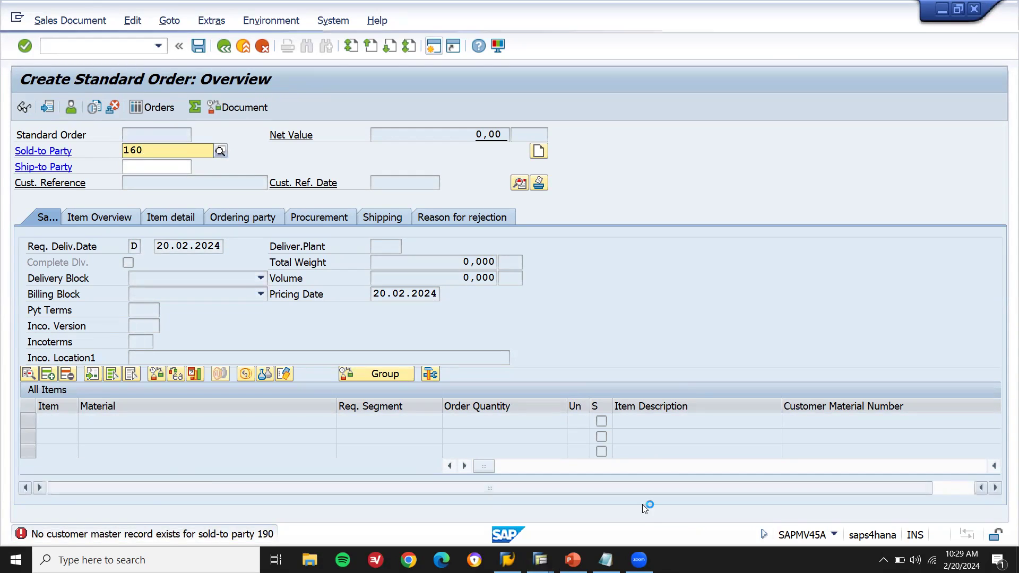
{"action": "left_click", "coordinate": [605, 559]}
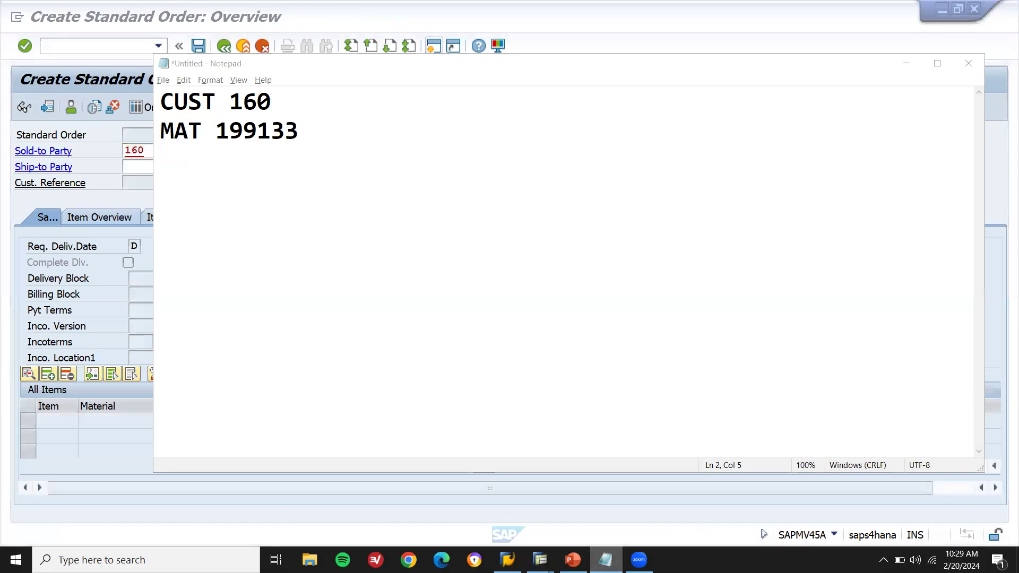
{"action": "key", "text": "alt+Tab"}
{"action": "key", "text": "Return"}
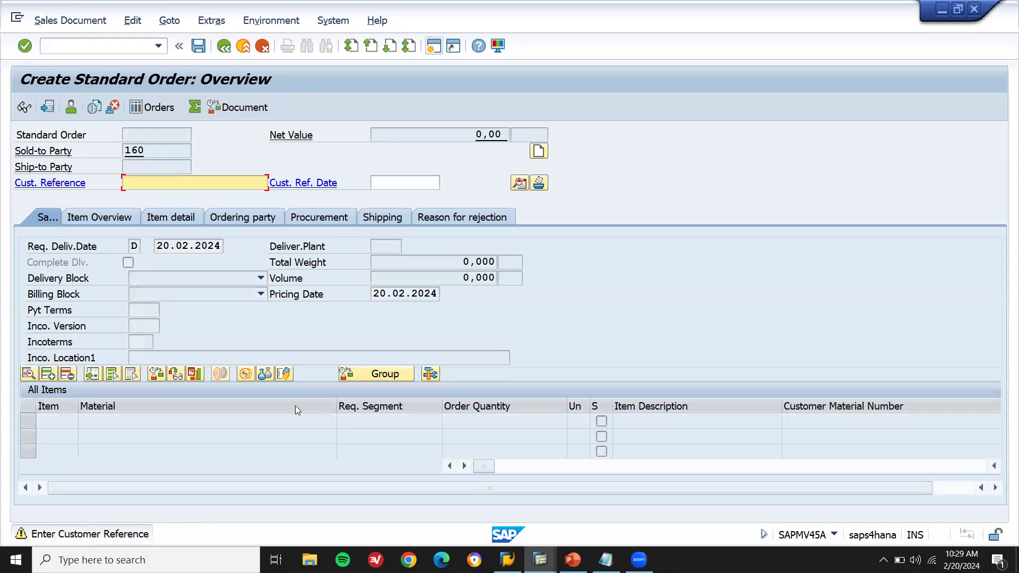
Set the order's customer reference to ORDER-CONFIRMATION.
{"action": "key", "text": "Down"}
{"action": "key", "text": "Down"}
{"action": "key", "text": "Return"}
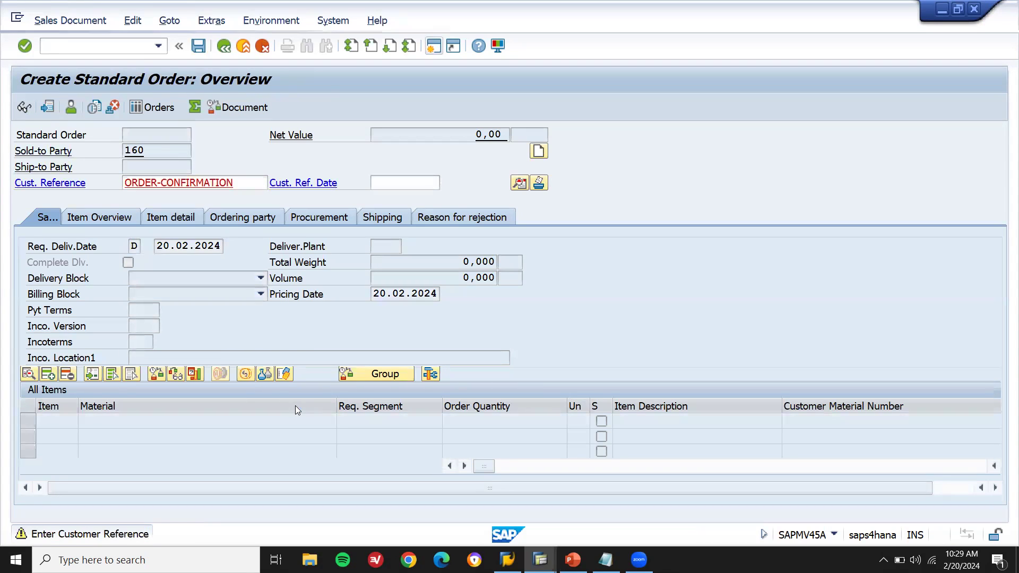
{"action": "key", "text": "Return"}
Set the order's payment terms to 0001, Incoterms to CFR and Incoterms location to LONDON.
{"action": "key", "text": "Down"}
{"action": "key", "text": "Down"}
{"action": "key", "text": "Return"}
{"action": "key", "text": "Tab"}
{"action": "key", "text": "Tab"}
{"action": "key", "text": "Down"}
{"action": "key", "text": "Down"}
{"action": "key", "text": "Return"}
{"action": "key", "text": "Tab"}
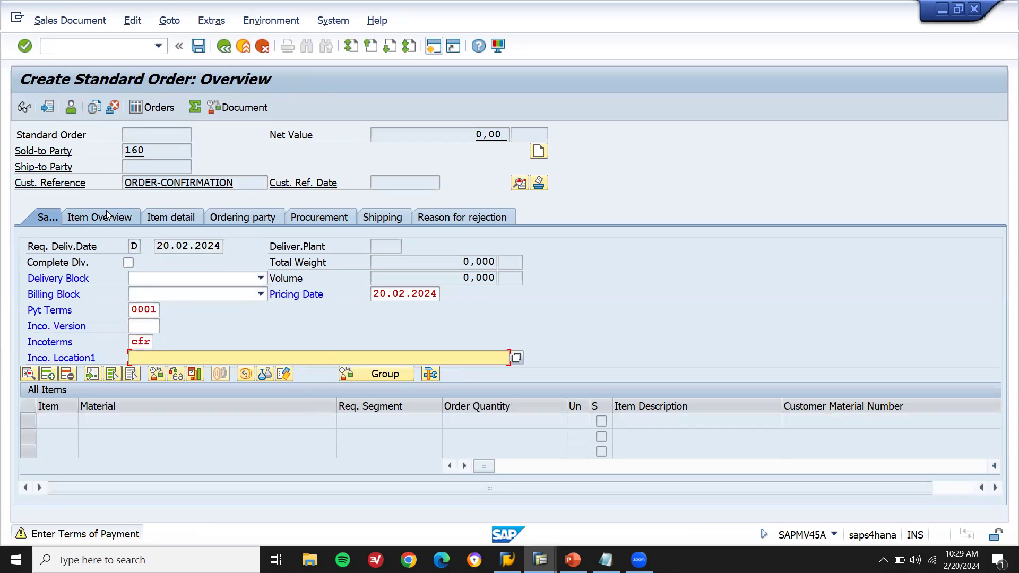
{"action": "type", "text": "LONDON"}
{"action": "key", "text": "Return"}
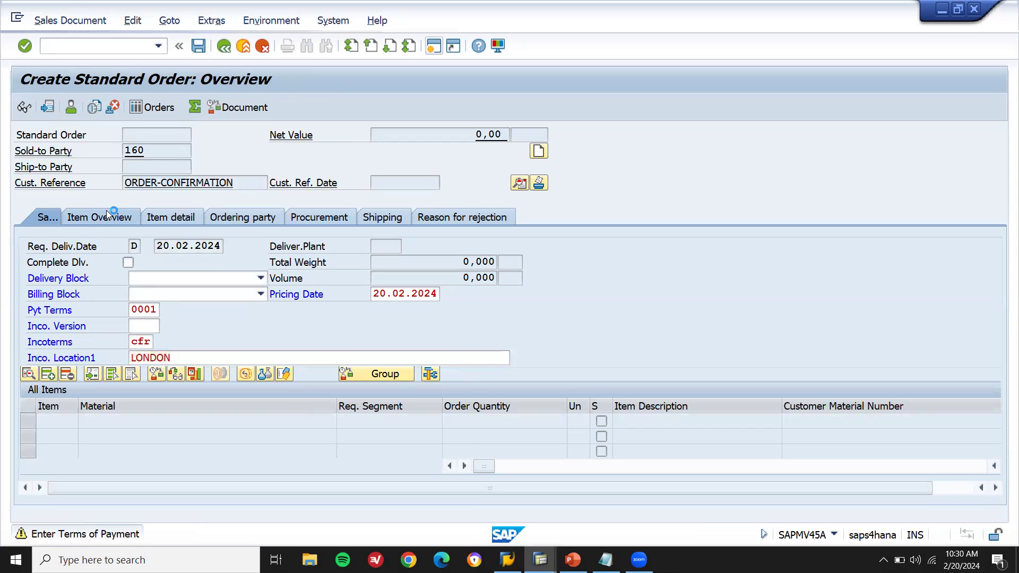
{"action": "key", "text": "Return"}
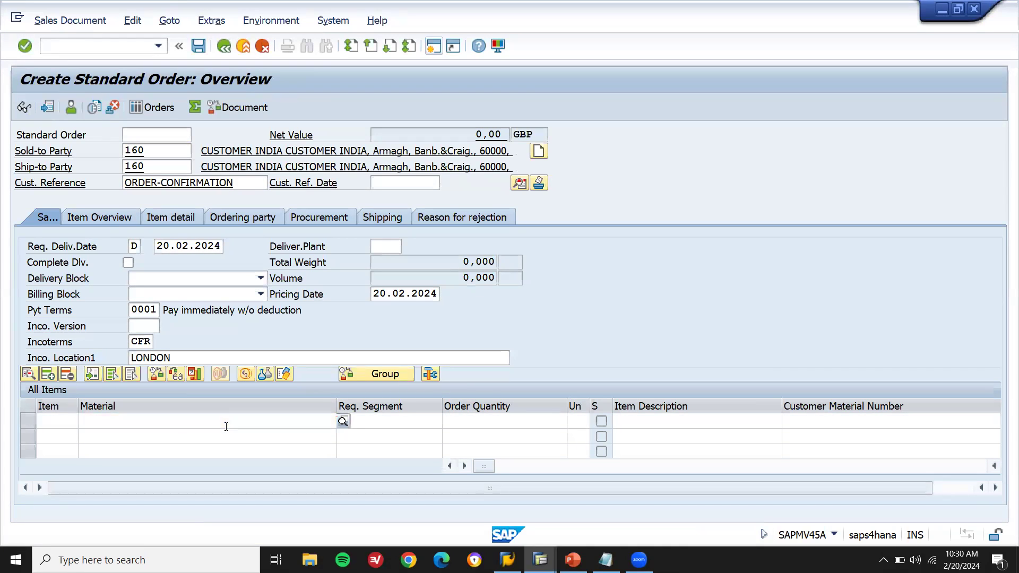
Add an order item for material 199133 with quantity 1 and check the order's net value.
{"action": "type", "text": "199133"}
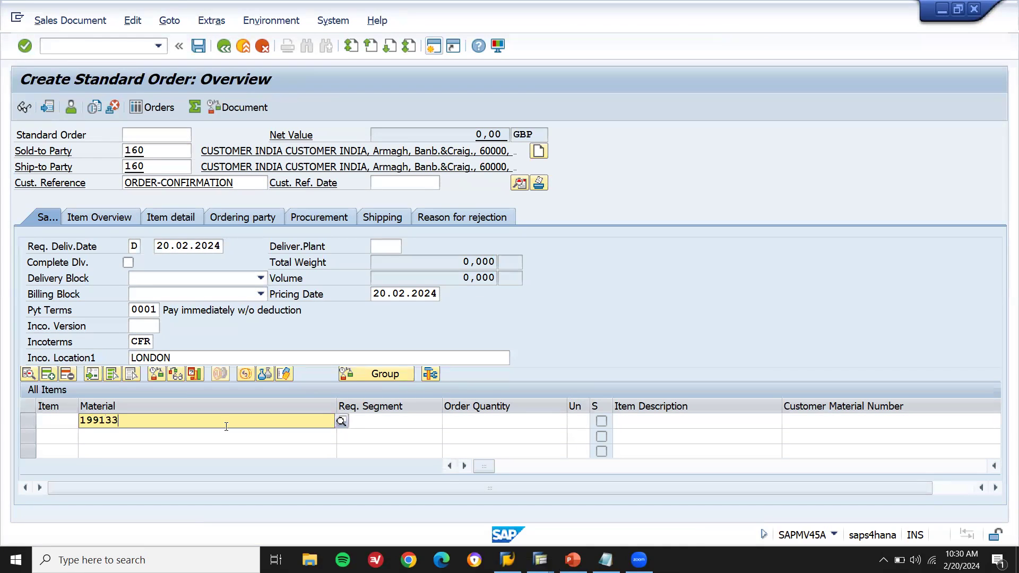
{"action": "key", "text": "Escape"}
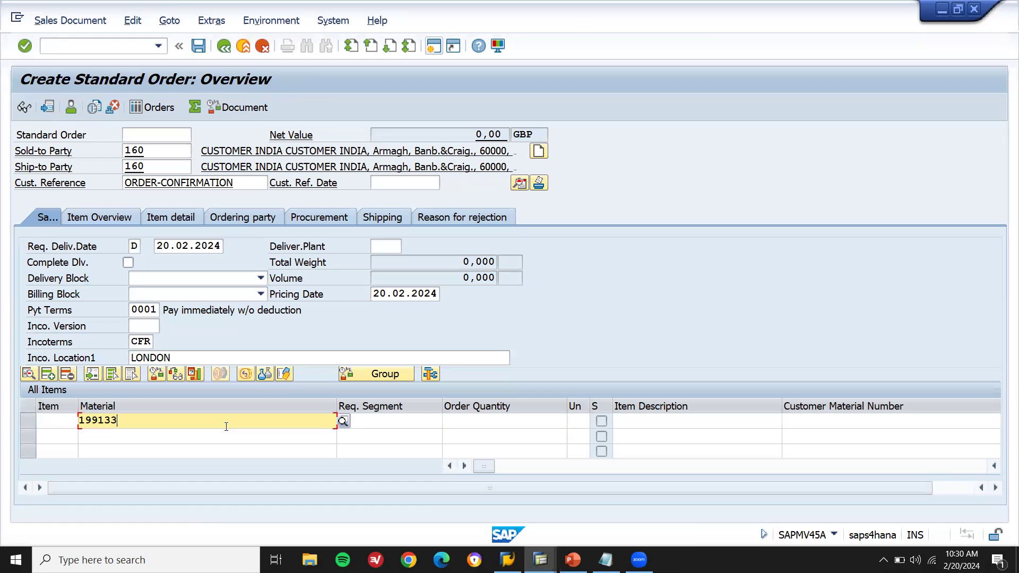
{"action": "key", "text": "Tab"}
{"action": "type", "text": "1"}
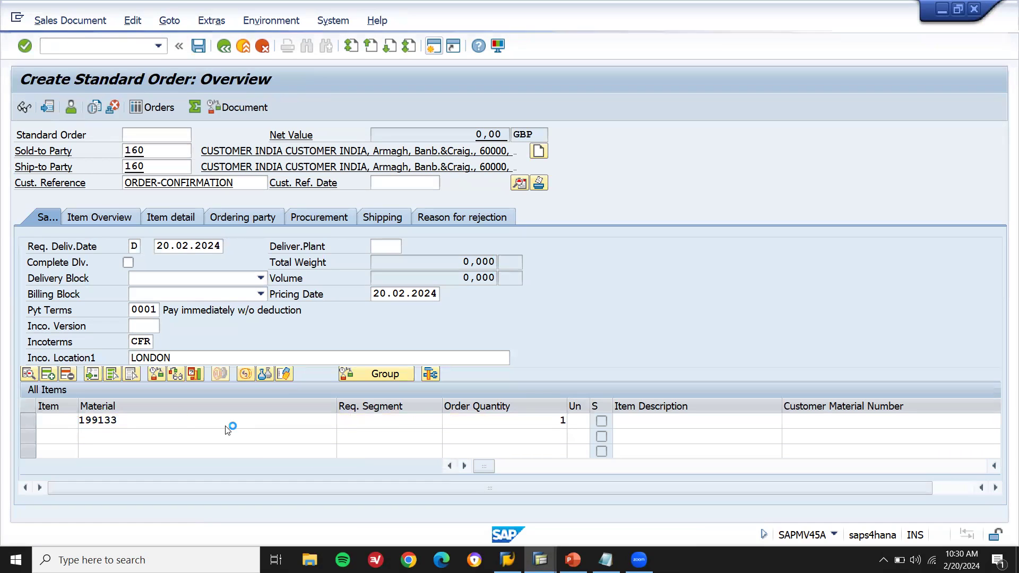
{"action": "key", "text": "Return"}
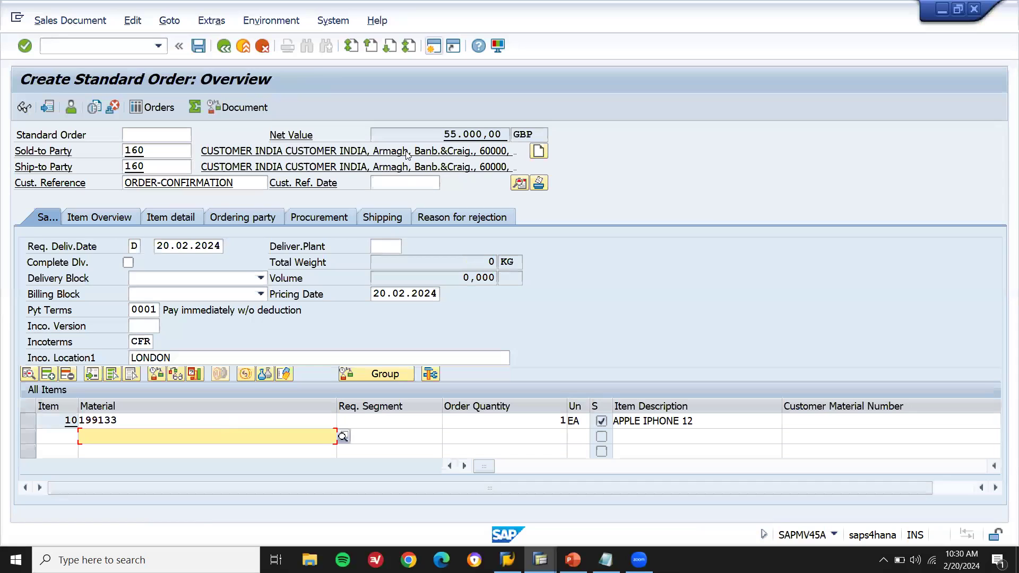
{"action": "left_click_drag", "start_coordinate": [430, 132], "coordinate": [512, 130]}
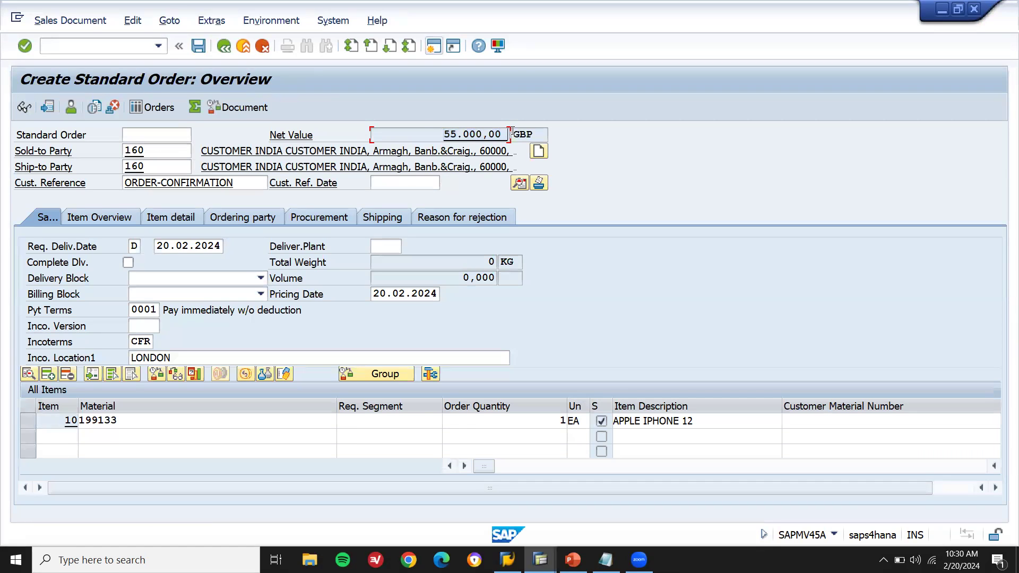
In the shipping data of item 10, set plant, shipping point and storage location to FD01.
{"action": "double_click", "coordinate": [466, 423]}
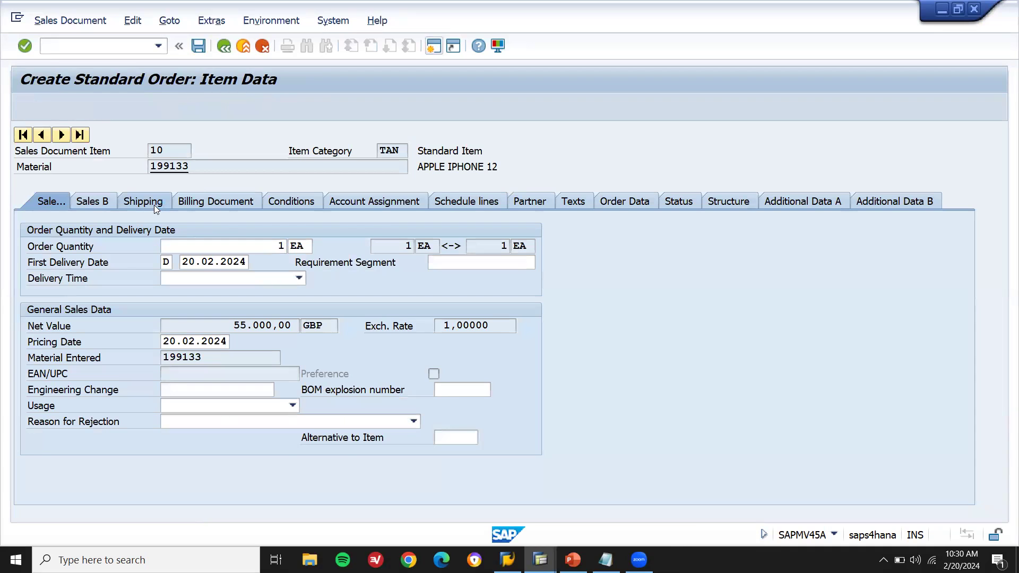
{"action": "left_click", "coordinate": [154, 204]}
{"action": "left_click", "coordinate": [175, 313]}
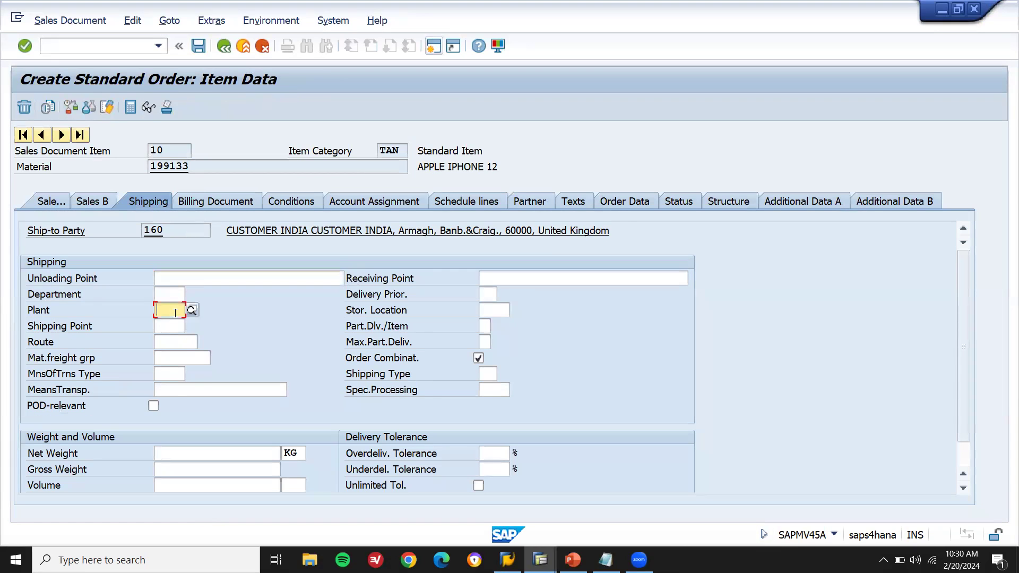
{"action": "left_click", "coordinate": [167, 324]}
{"action": "key", "text": "Return"}
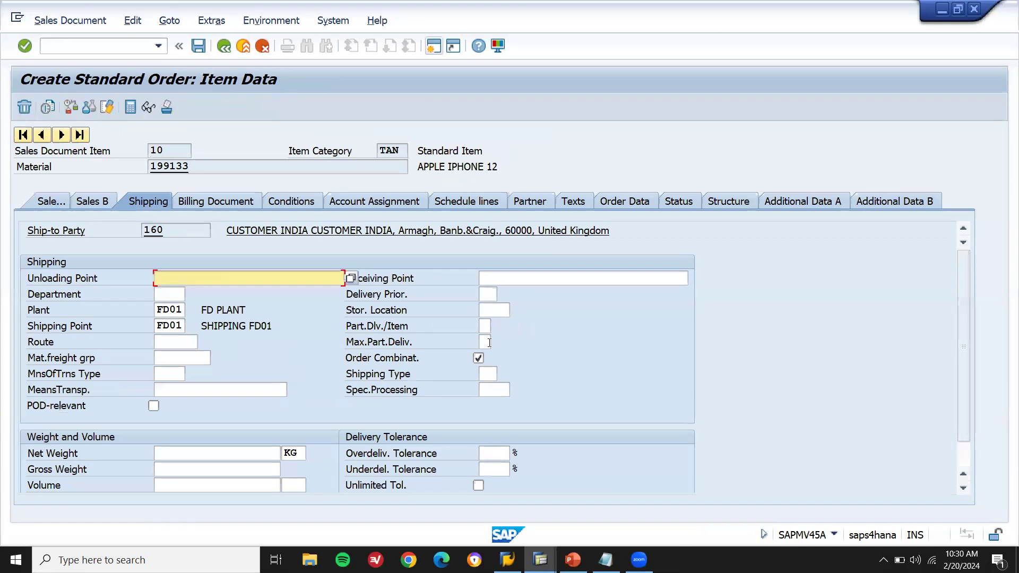
{"action": "left_click", "coordinate": [502, 311]}
{"action": "left_click", "coordinate": [494, 324]}
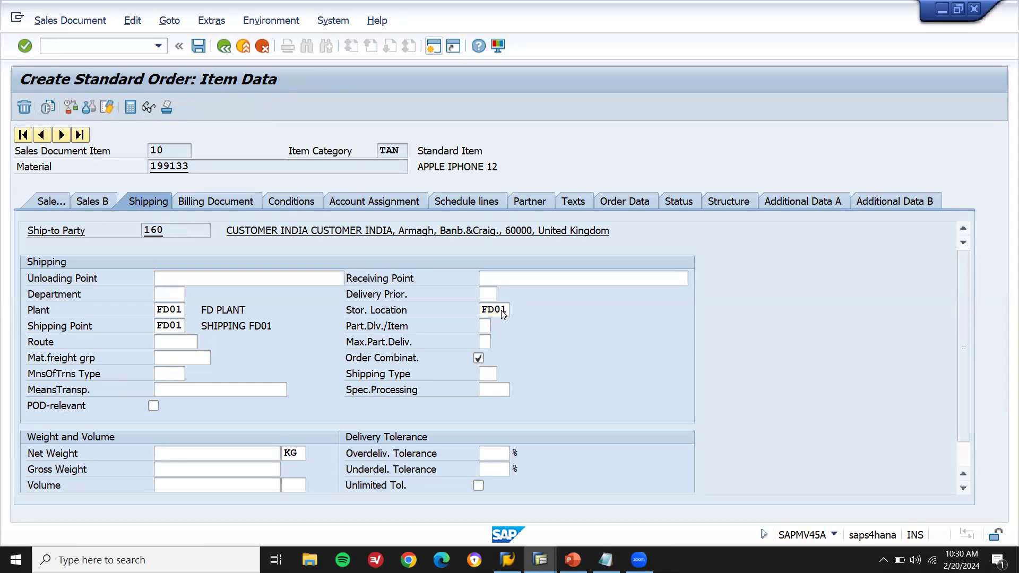
{"action": "key", "text": "Return"}
Set the item's net weight and gross weight to 1 KG and save the standard order.
{"action": "left_click", "coordinate": [270, 453]}
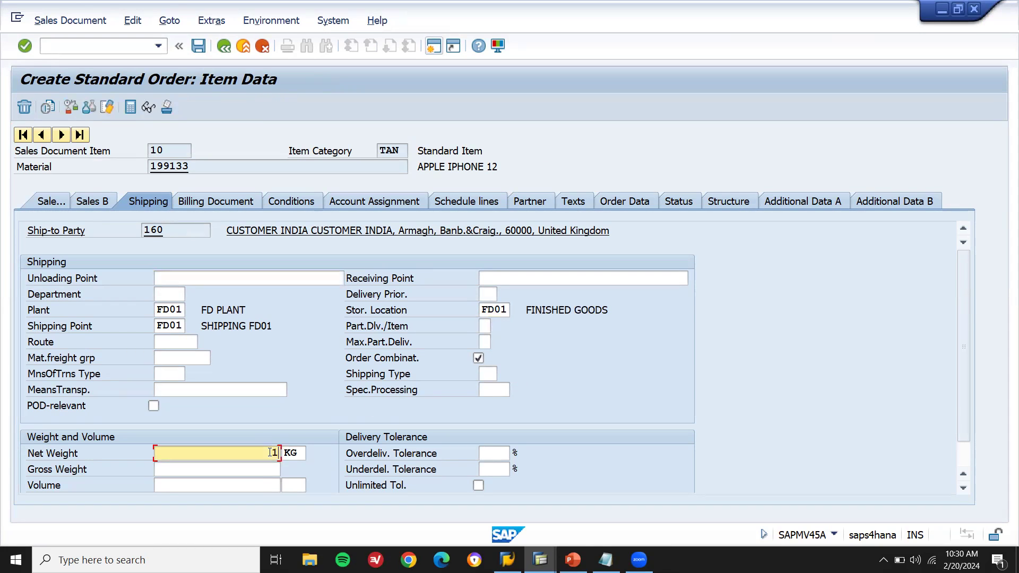
{"action": "key", "text": "Tab"}
{"action": "type", "text": "1"}
{"action": "key", "text": "Return"}
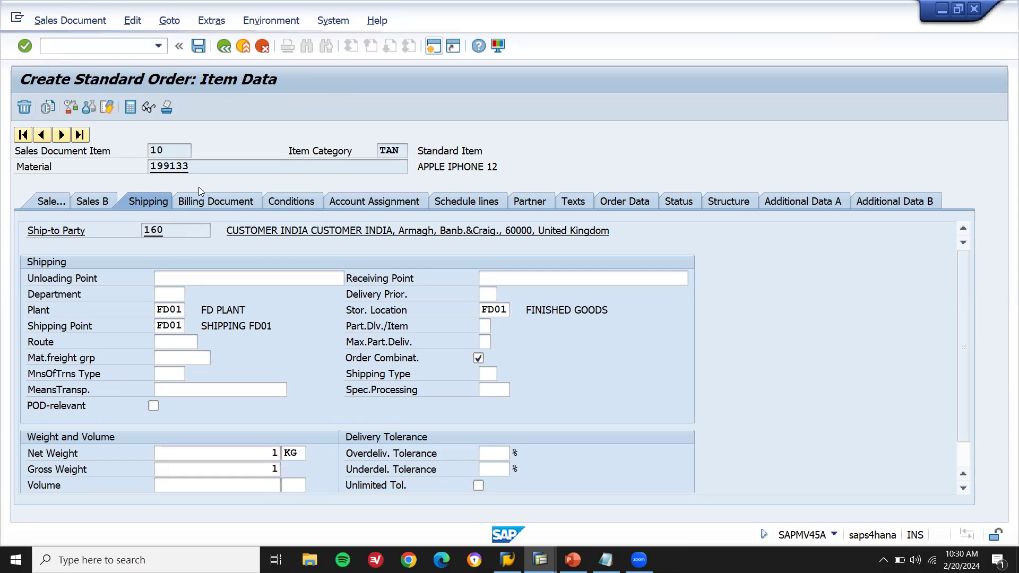
{"action": "left_click", "coordinate": [200, 46]}
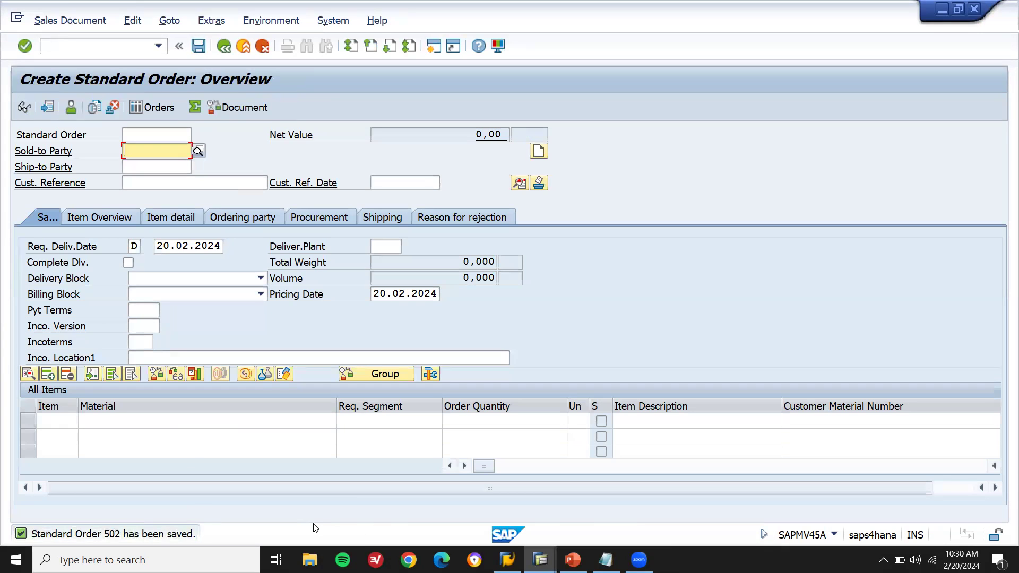
Record the saved sales order's number on an SO line in the Notepad notes and return to SAP.
{"action": "left_click", "coordinate": [606, 560]}
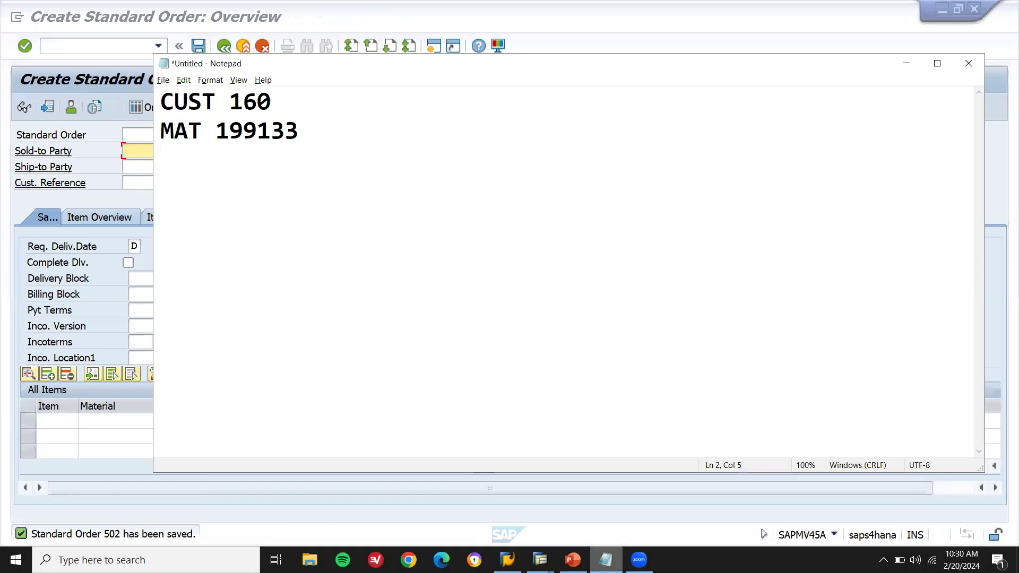
{"action": "type", "text": "SO 502"}
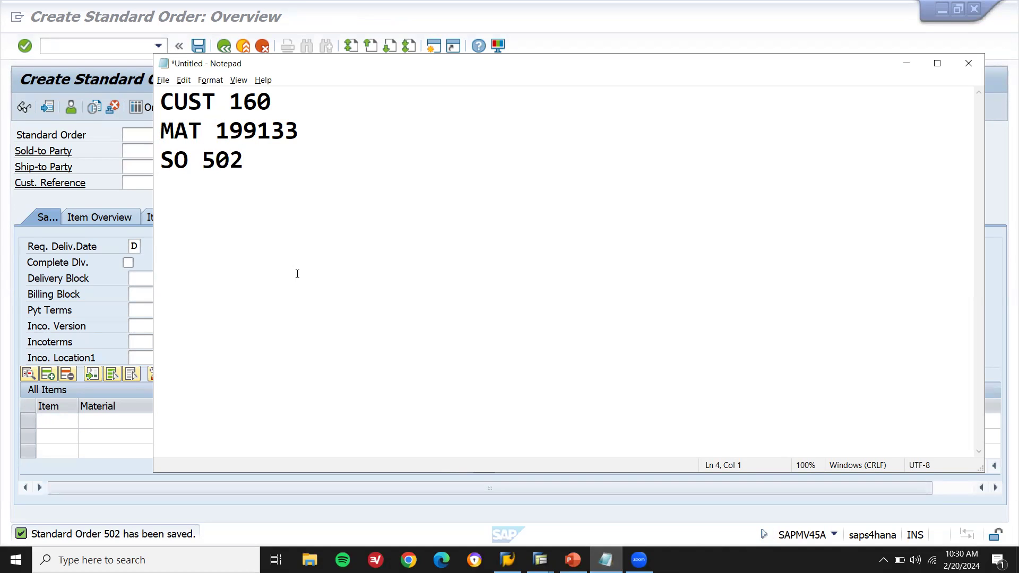
{"action": "left_click", "coordinate": [87, 75]}
Create an outbound delivery with reference to the saved sales order, using shipping point FD01.
{"action": "left_click", "coordinate": [95, 45]}
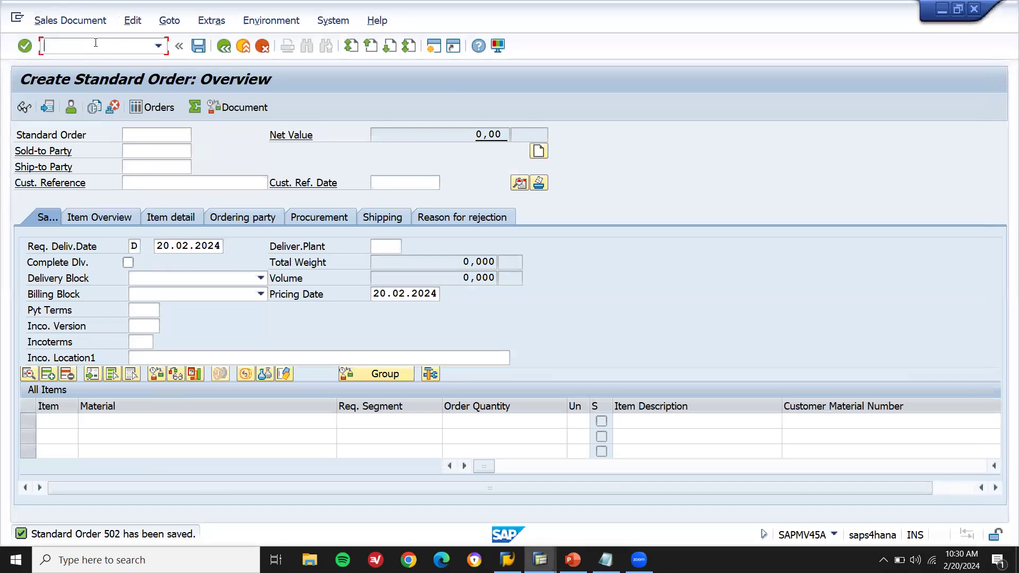
{"action": "key", "text": "Return"}
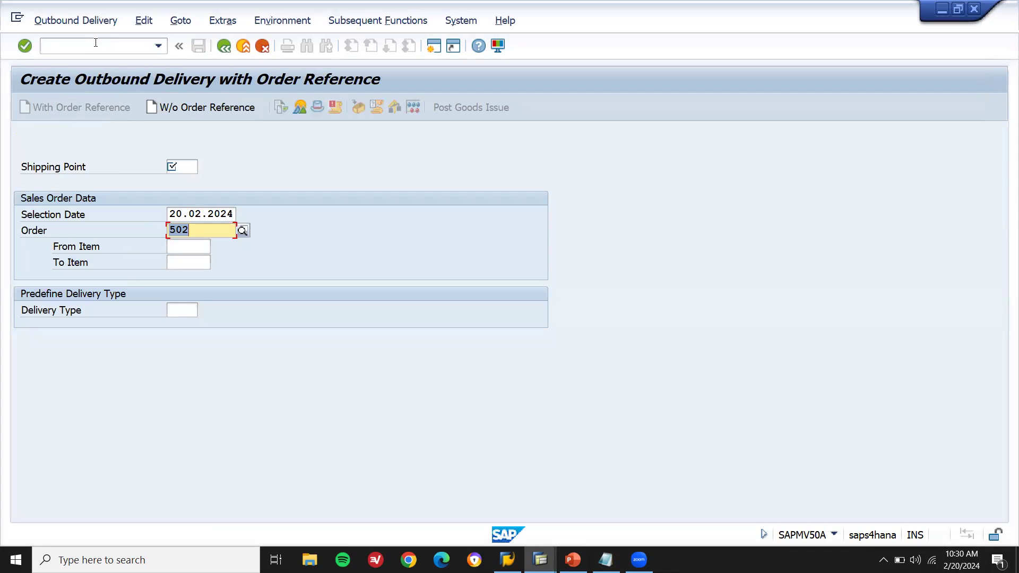
{"action": "left_click", "coordinate": [180, 169]}
{"action": "left_click", "coordinate": [182, 178]}
{"action": "key", "text": "Return"}
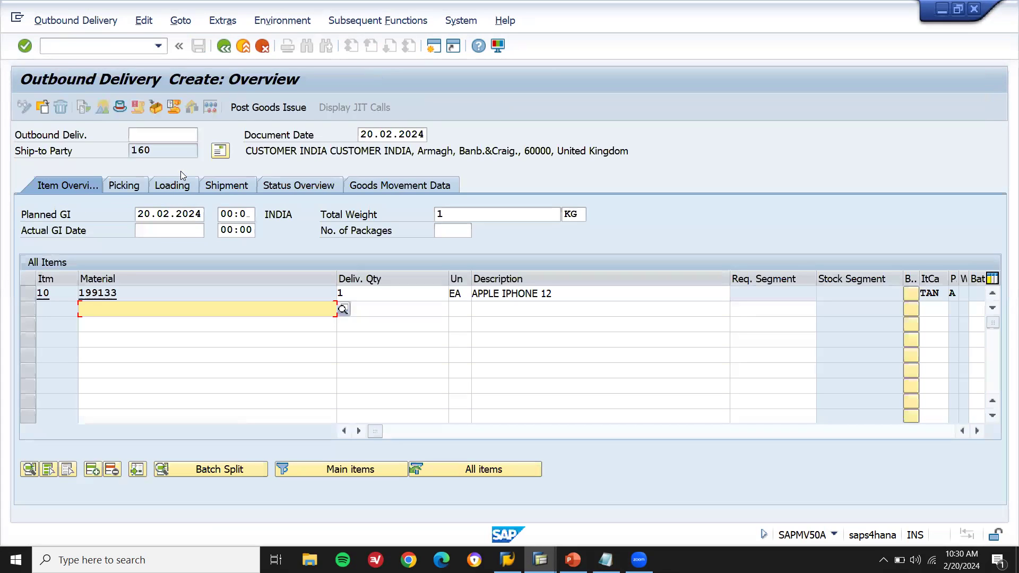
Set the picked quantity of delivery item 10 to 1 and post the goods issue.
{"action": "left_click", "coordinate": [125, 185]}
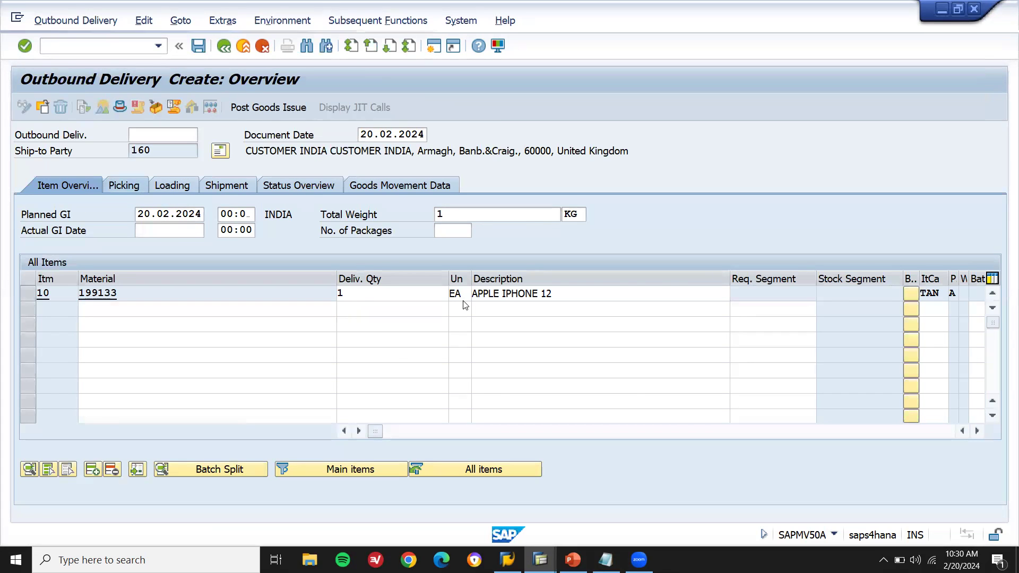
{"action": "left_click", "coordinate": [656, 291]}
{"action": "type", "text": "1"}
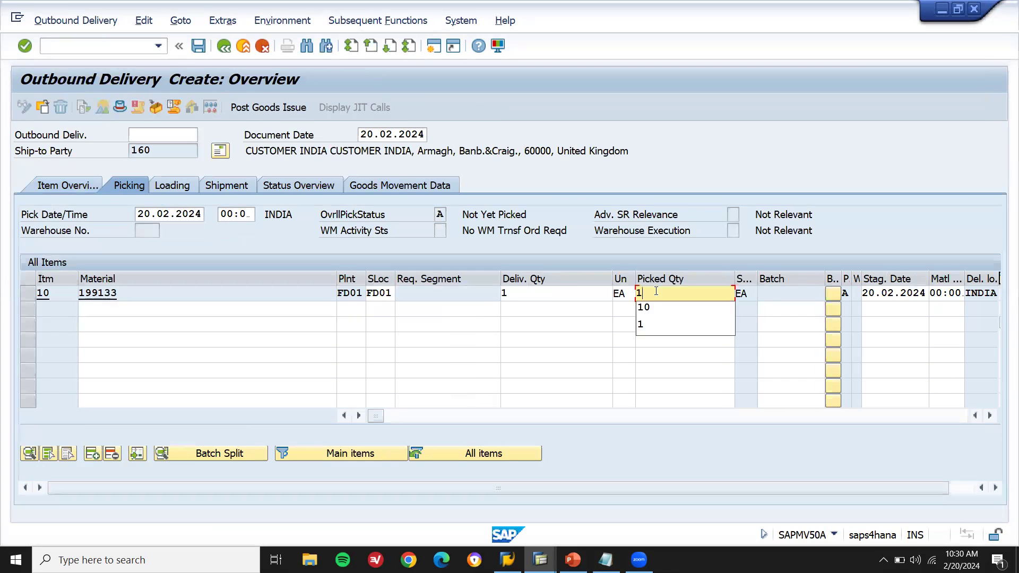
{"action": "left_click", "coordinate": [301, 107]}
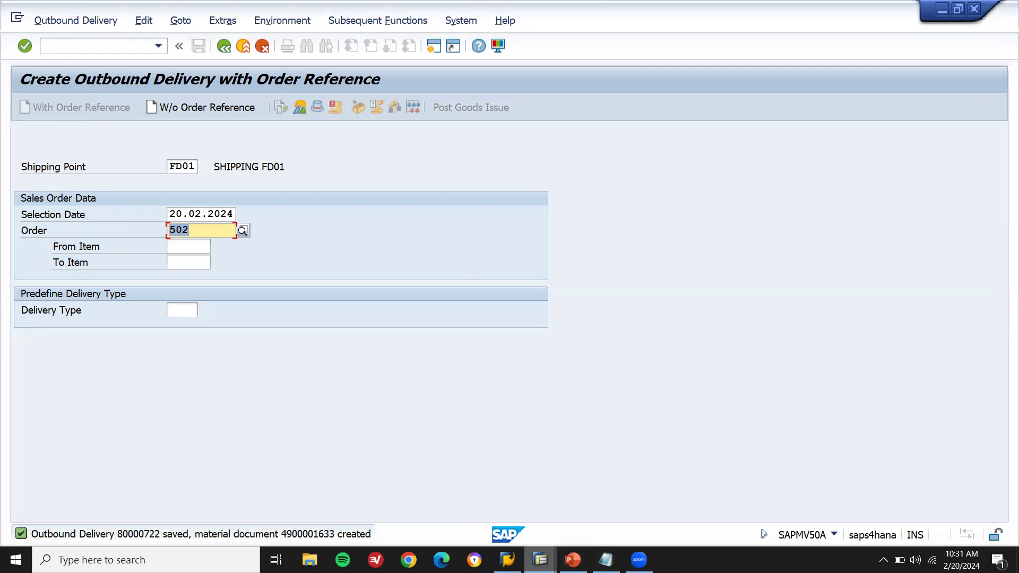
Return to the stock overview of material 199133, refresh it and check the unrestricted-use stock.
{"action": "mouse_move", "coordinate": [540, 560]}
{"action": "left_click", "coordinate": [480, 514]}
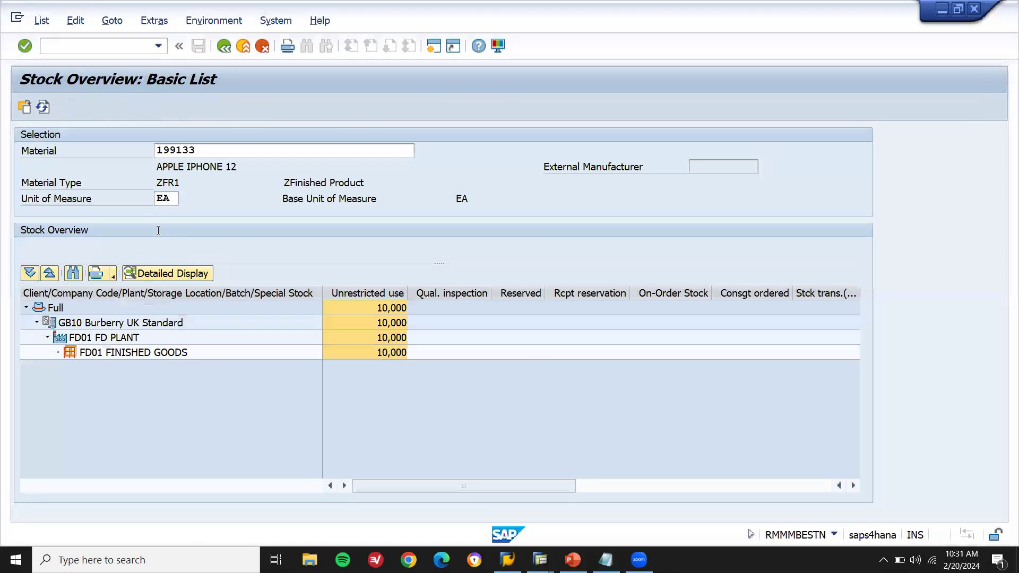
{"action": "left_click", "coordinate": [45, 108]}
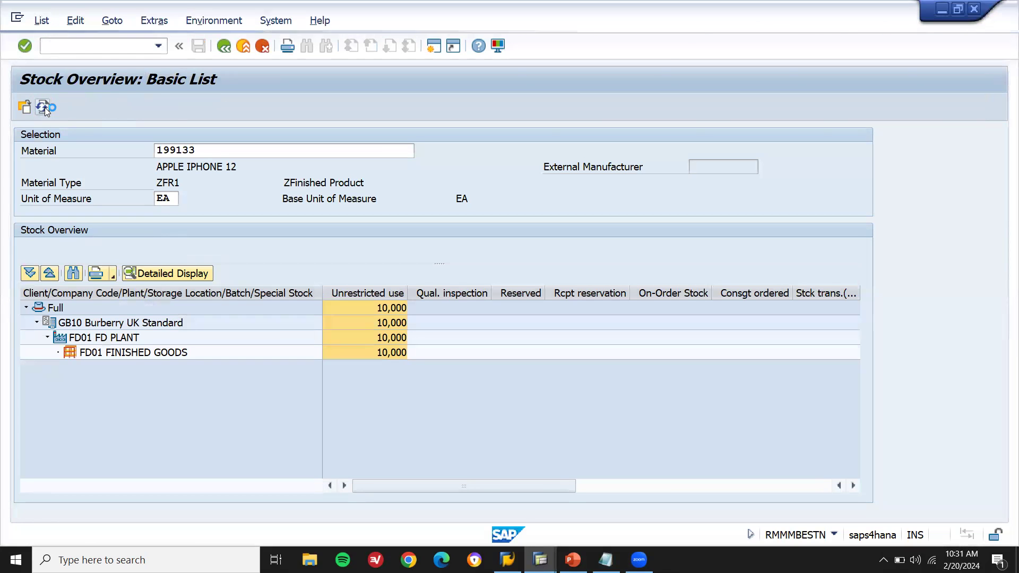
{"action": "left_click", "coordinate": [397, 294]}
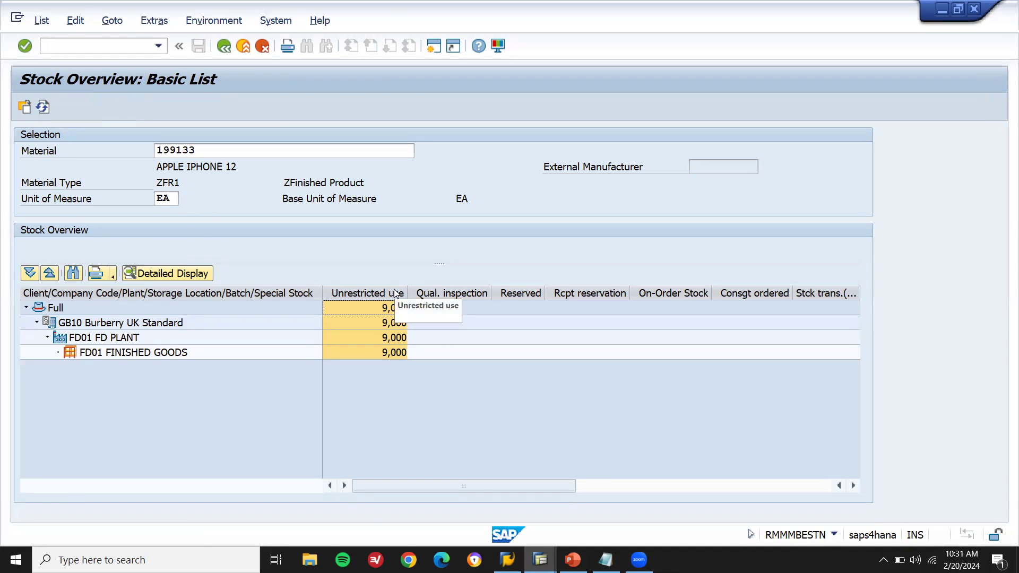
Create the invoice for the saved outbound delivery, save it and leave billing document creation.
{"action": "key", "text": "F3"}
{"action": "key", "text": "F3"}
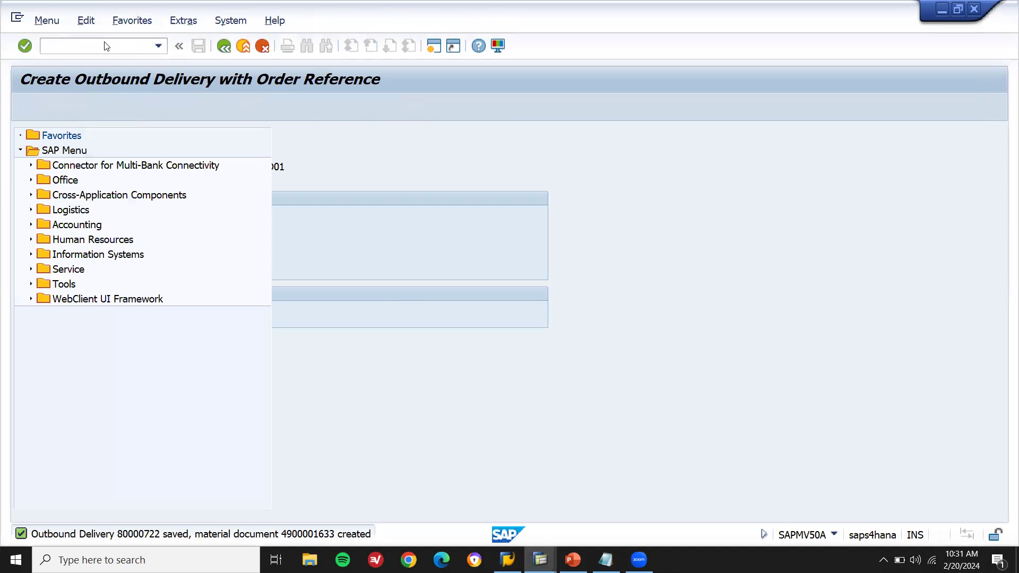
{"action": "type", "text": "VF"}
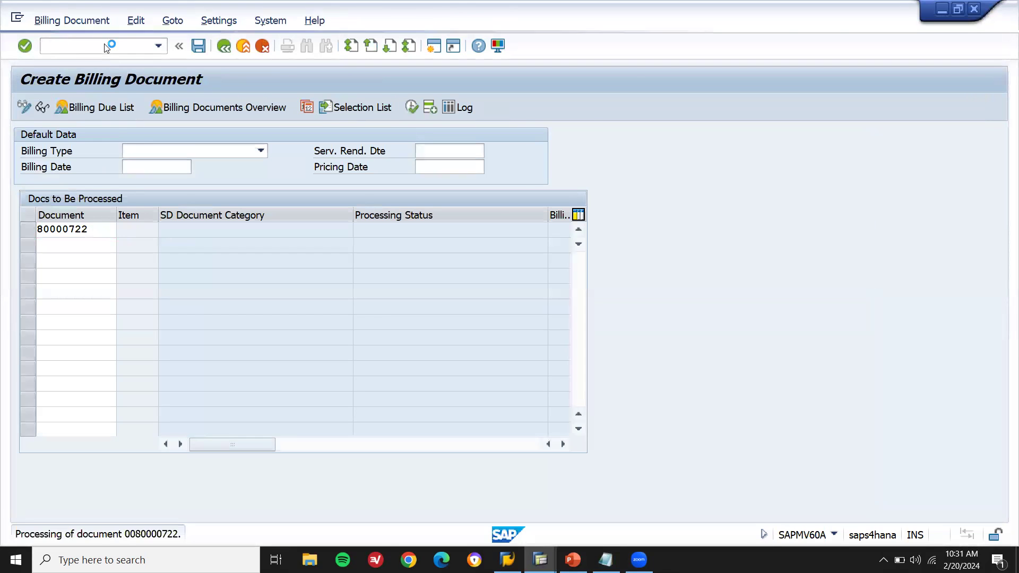
{"action": "key", "text": "Return"}
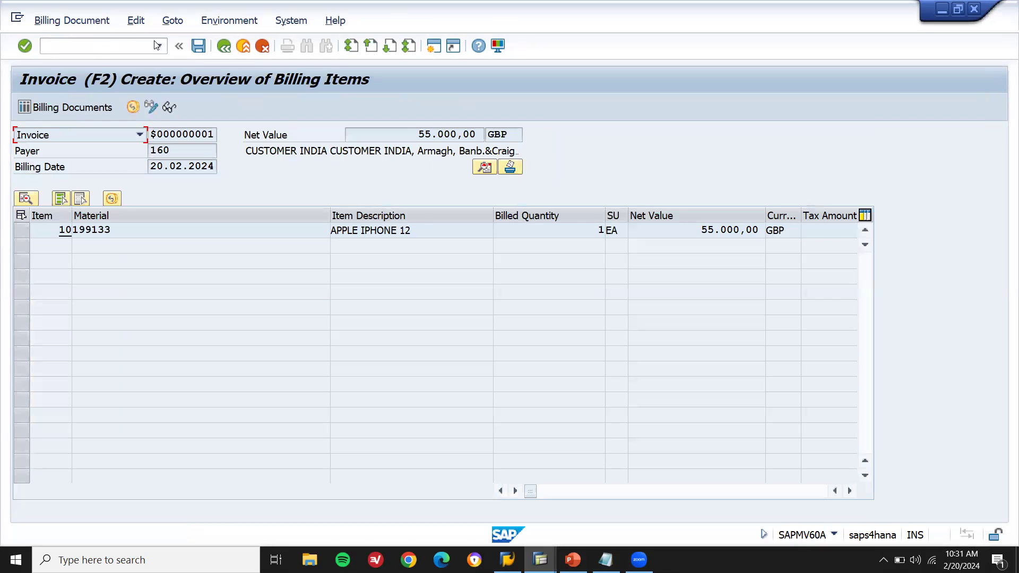
{"action": "left_click", "coordinate": [197, 49]}
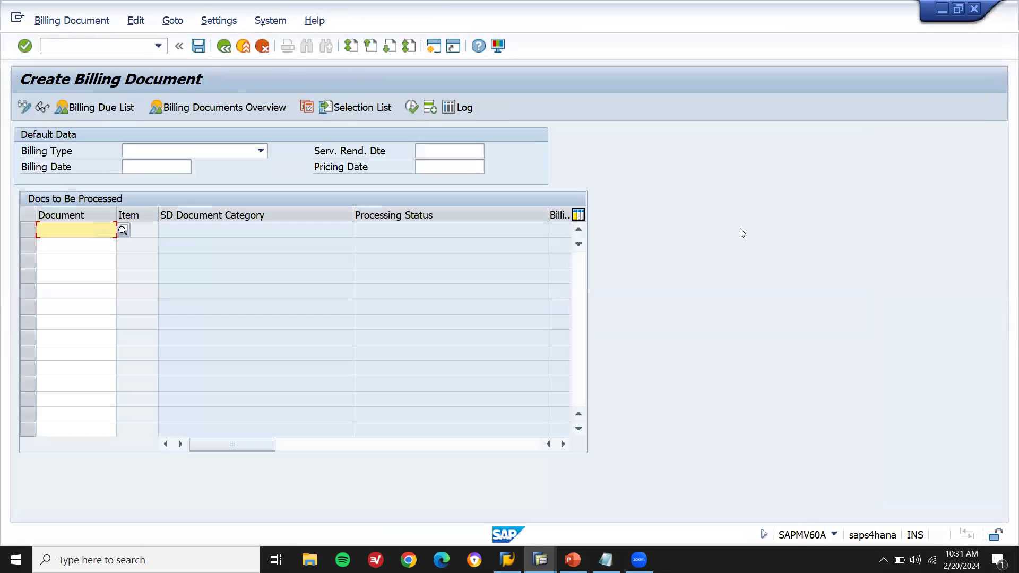
{"action": "left_click", "coordinate": [243, 46]}
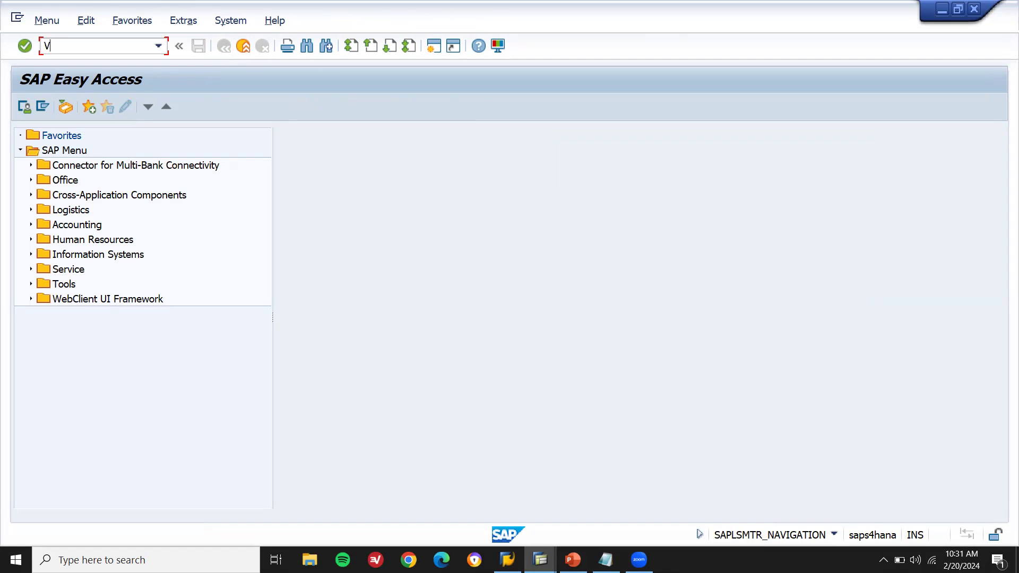
Create a credit memo request of order type CR with reference to the sales order recorded in the Notepad notes.
{"action": "key", "text": "Return"}
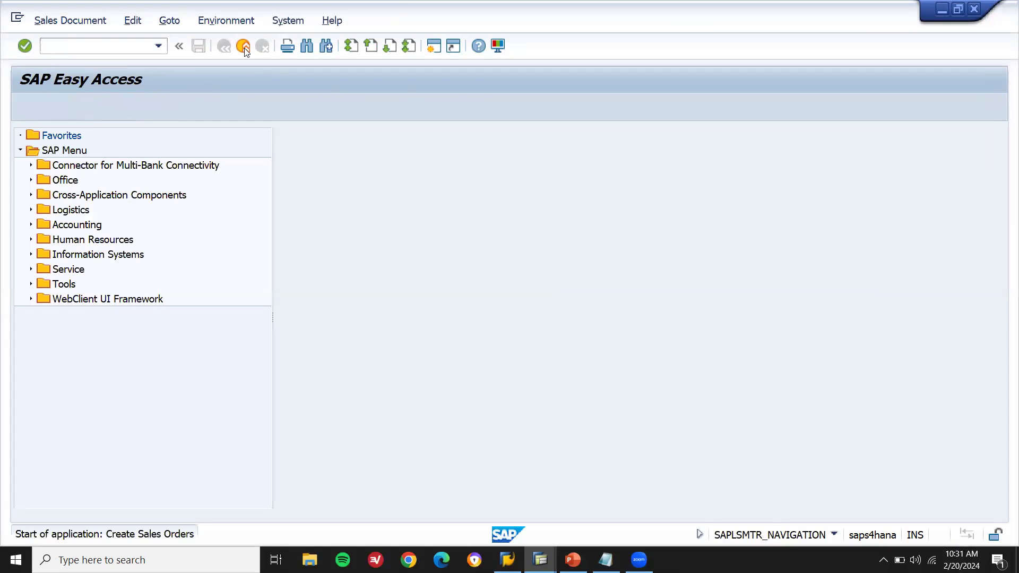
{"action": "type", "text": "CR"}
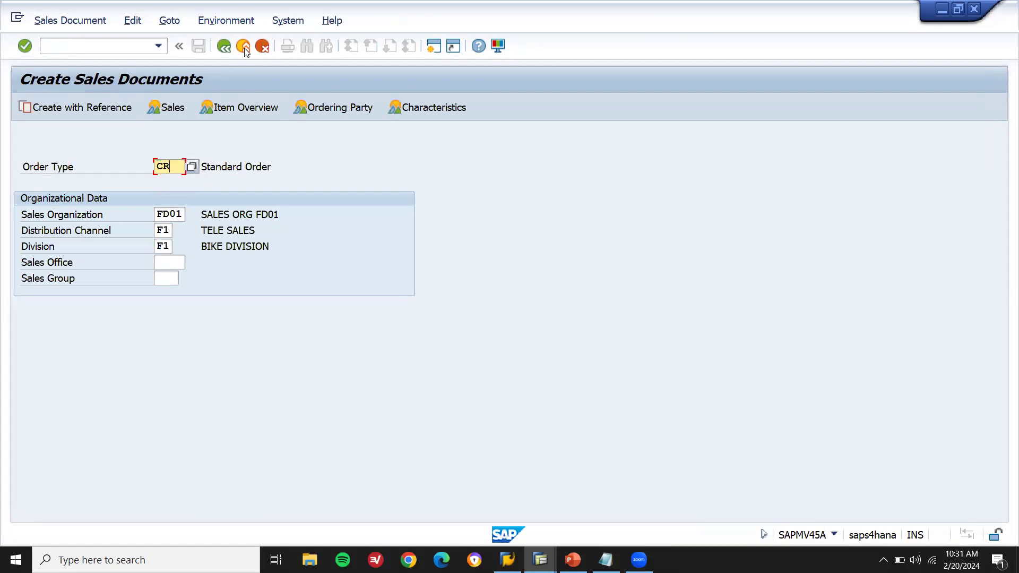
{"action": "left_click", "coordinate": [101, 106]}
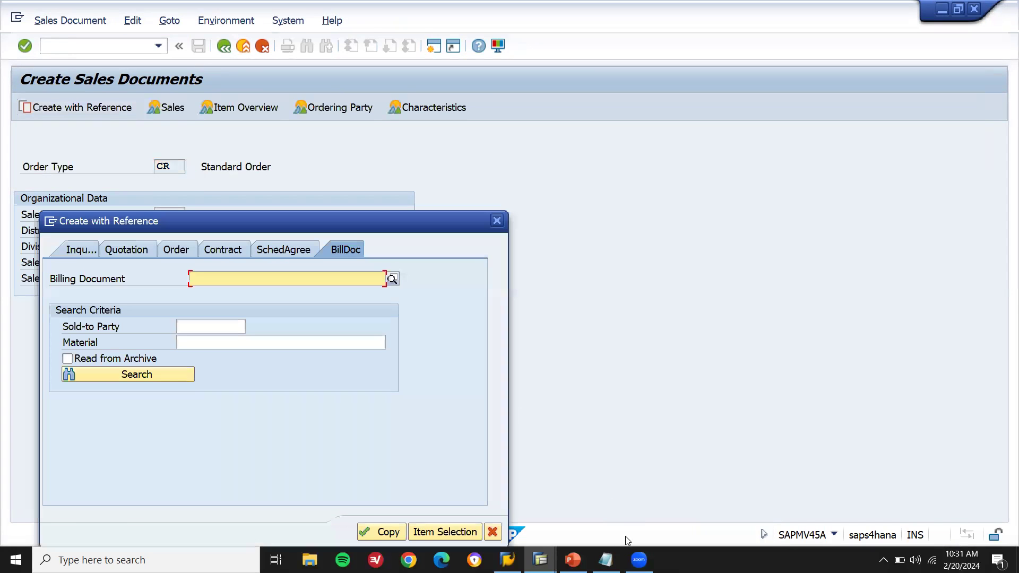
{"action": "left_click", "coordinate": [606, 560]}
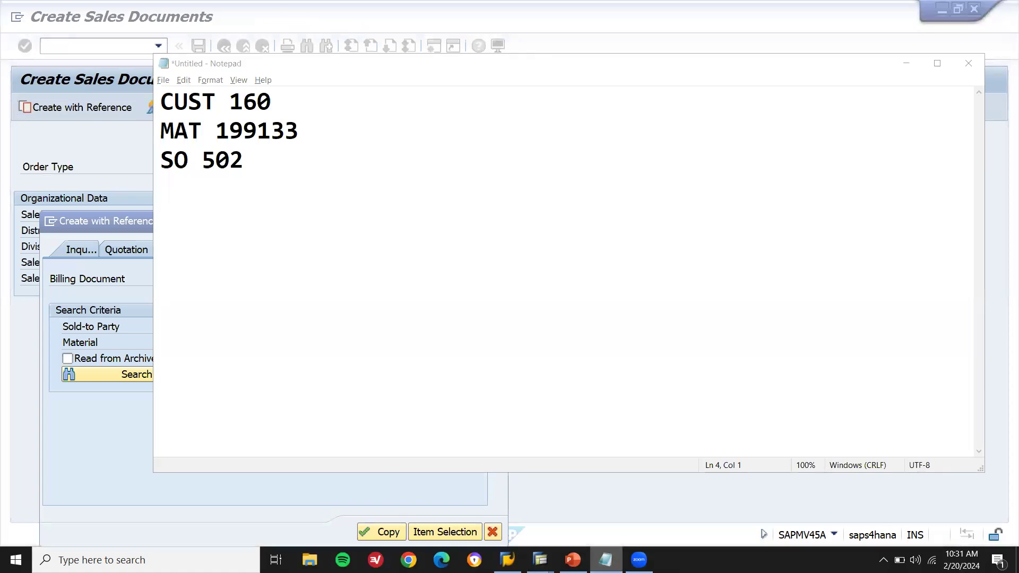
{"action": "left_click", "coordinate": [605, 559]}
{"action": "left_click", "coordinate": [187, 253]}
{"action": "type", "text": "502"}
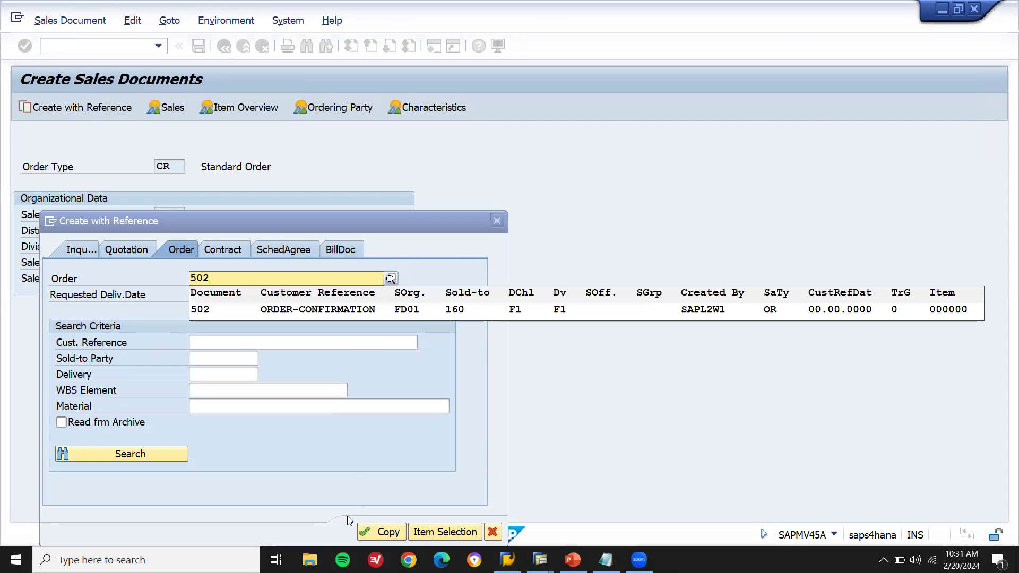
{"action": "left_click", "coordinate": [342, 311]}
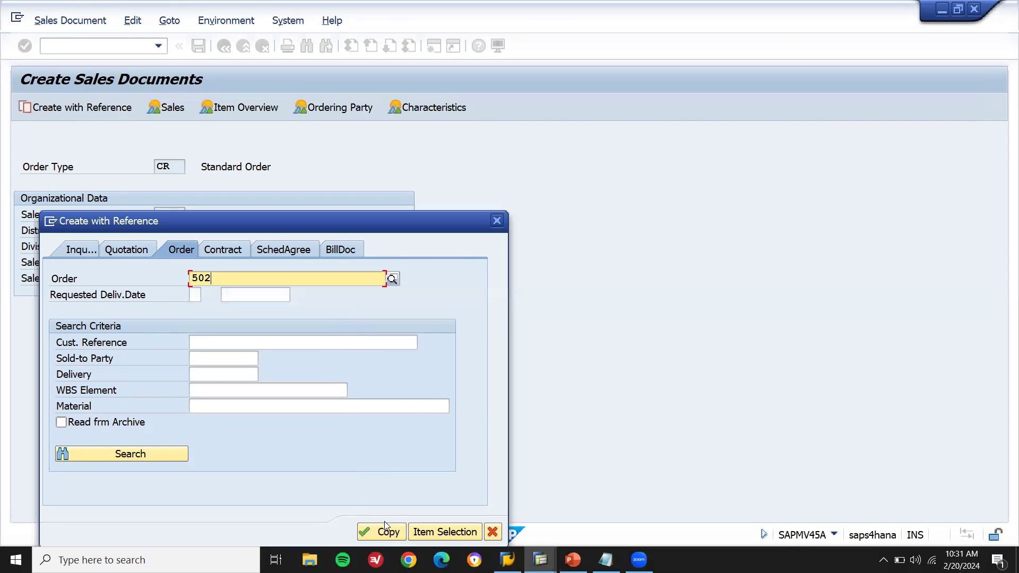
{"action": "left_click", "coordinate": [386, 533]}
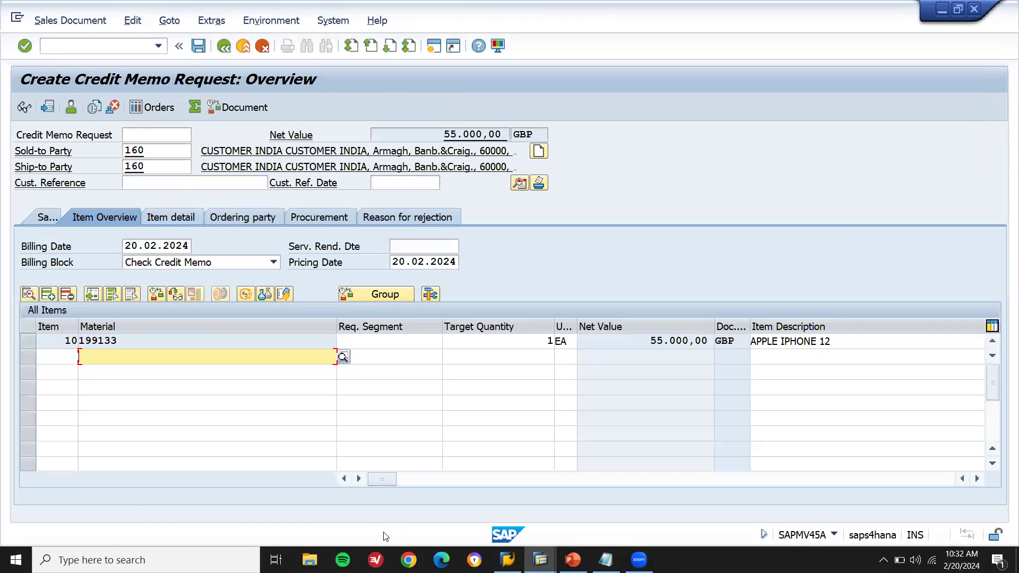
Clear the billing block of the credit memo request.
{"action": "left_click", "coordinate": [249, 265]}
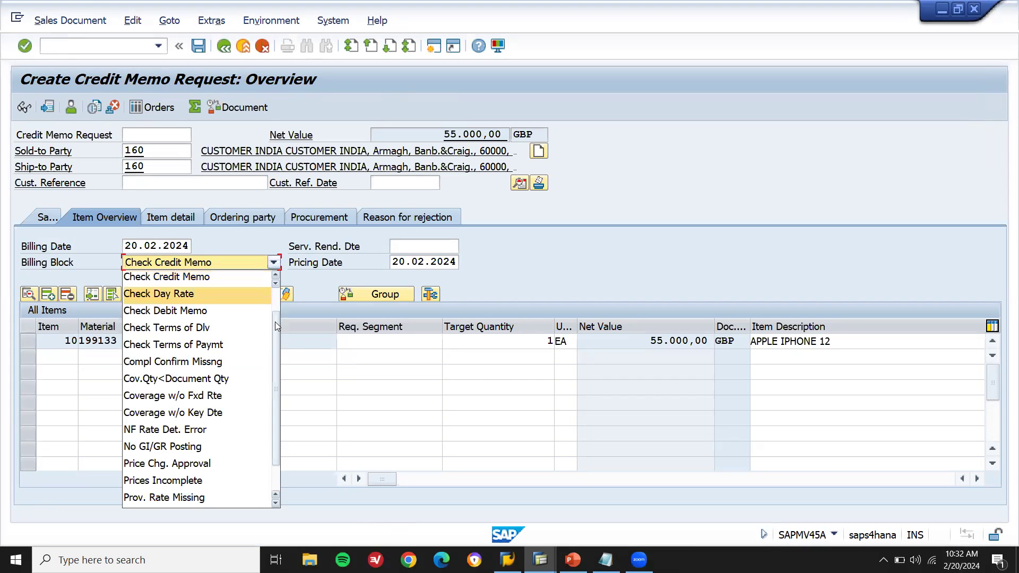
{"action": "left_click_drag", "start_coordinate": [275, 322], "coordinate": [280, 419]}
{"action": "left_click", "coordinate": [228, 498]}
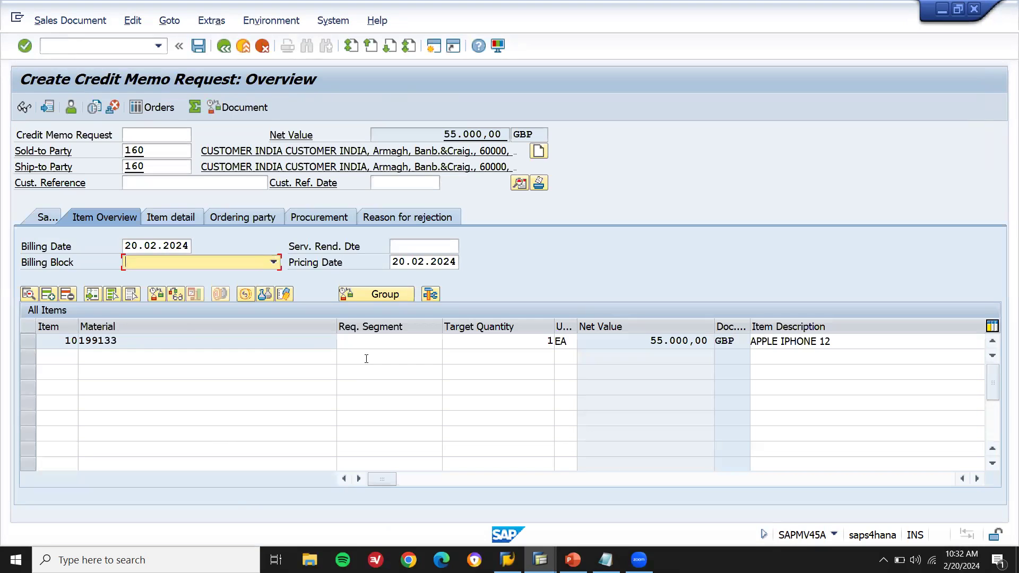
Set the PR00 price condition of item 10 to 3.000,00 GBP in the credit memo request.
{"action": "double_click", "coordinate": [301, 344]}
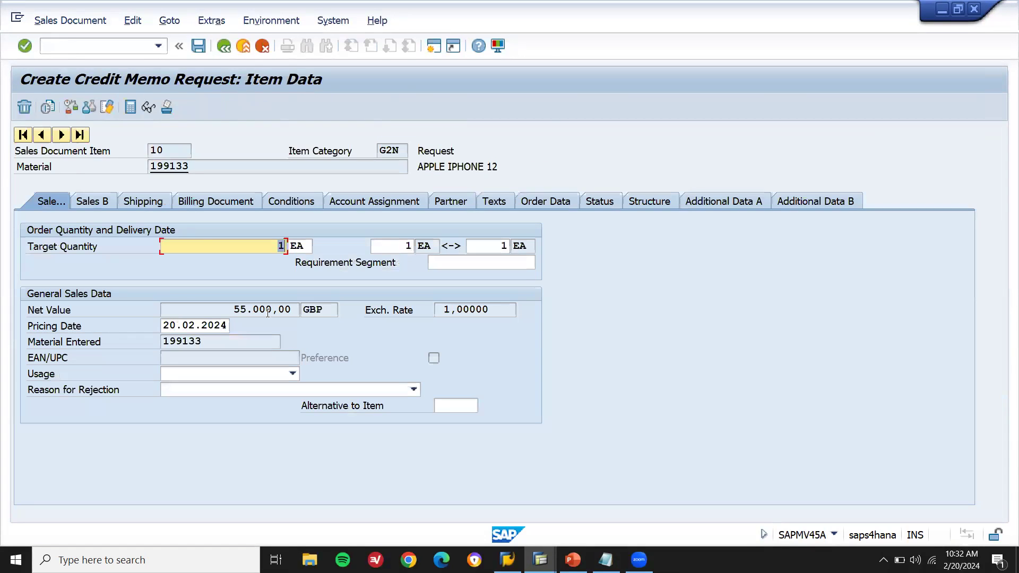
{"action": "left_click", "coordinate": [289, 202]}
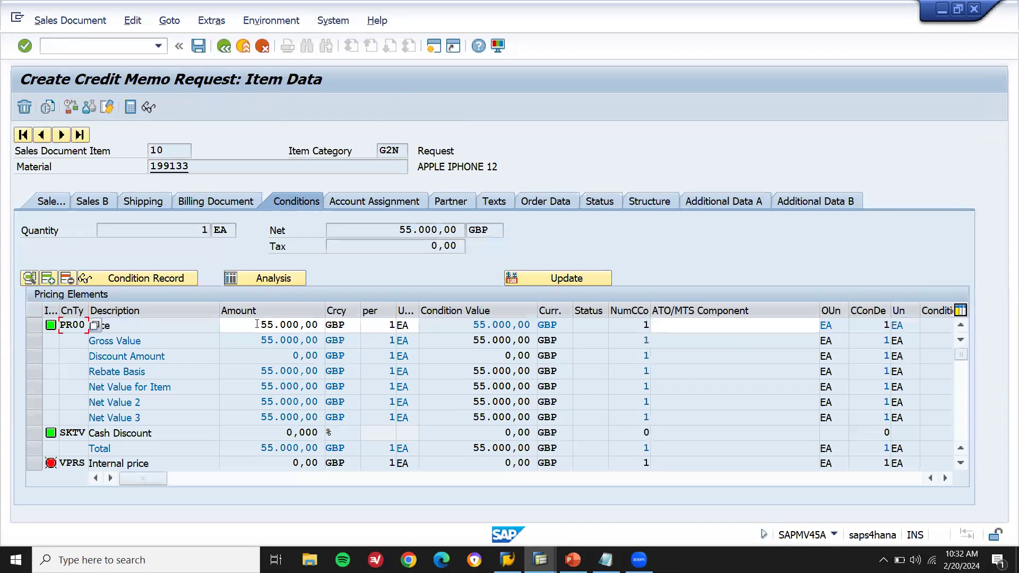
{"action": "double_click", "coordinate": [257, 324]}
{"action": "key", "text": "Delete"}
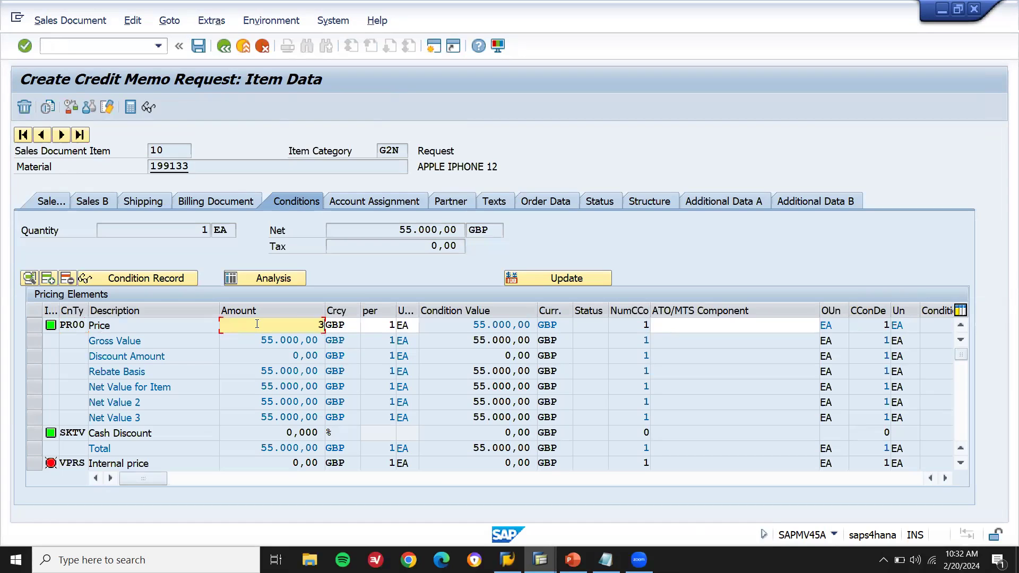
{"action": "key", "text": "Return"}
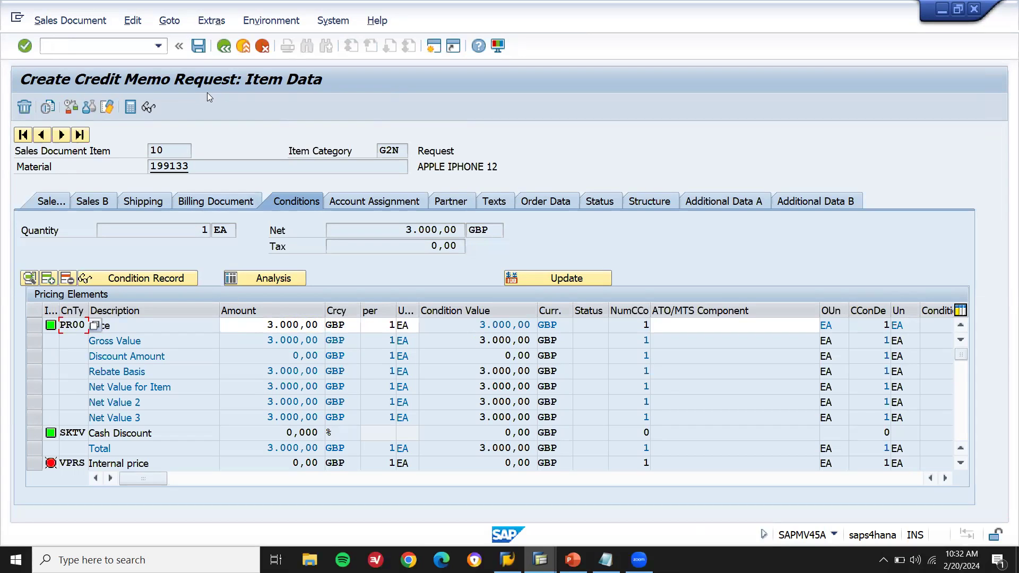
Complete the missing order reason with "Price difference: price was too high", save the credit memo request and leave the transaction.
{"action": "left_click", "coordinate": [199, 46]}
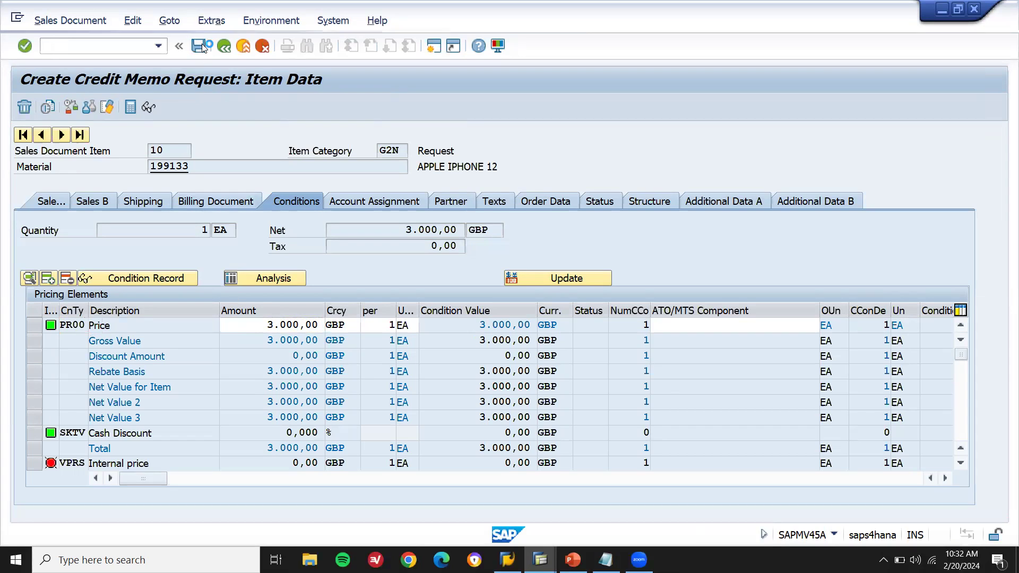
{"action": "left_click", "coordinate": [388, 301]}
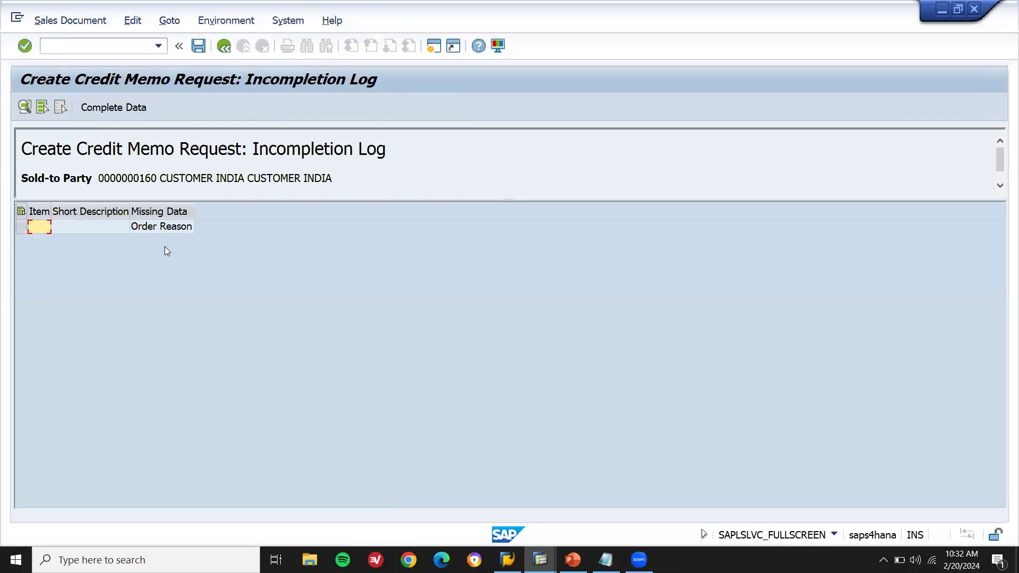
{"action": "double_click", "coordinate": [154, 228]}
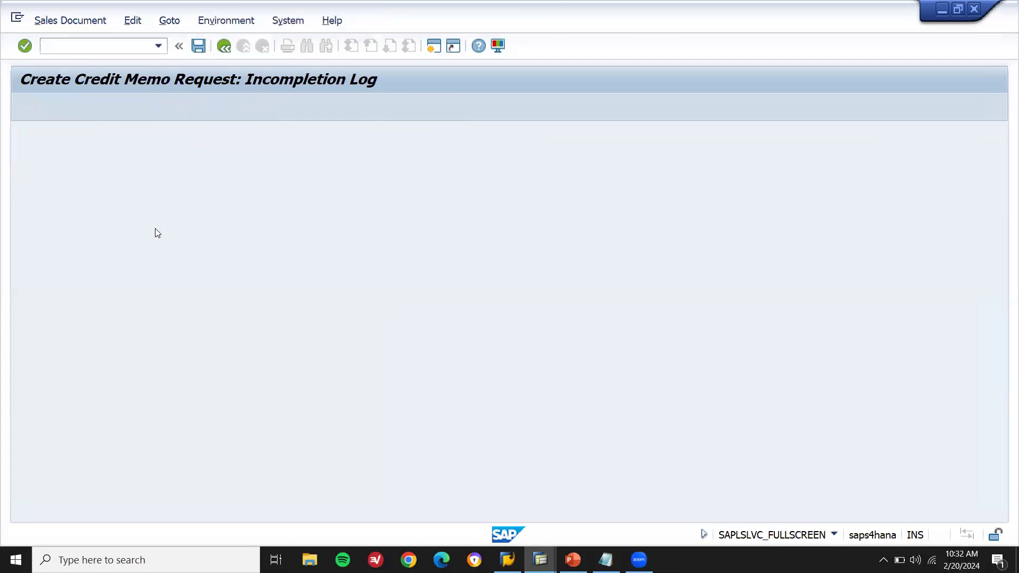
{"action": "left_click", "coordinate": [200, 290]}
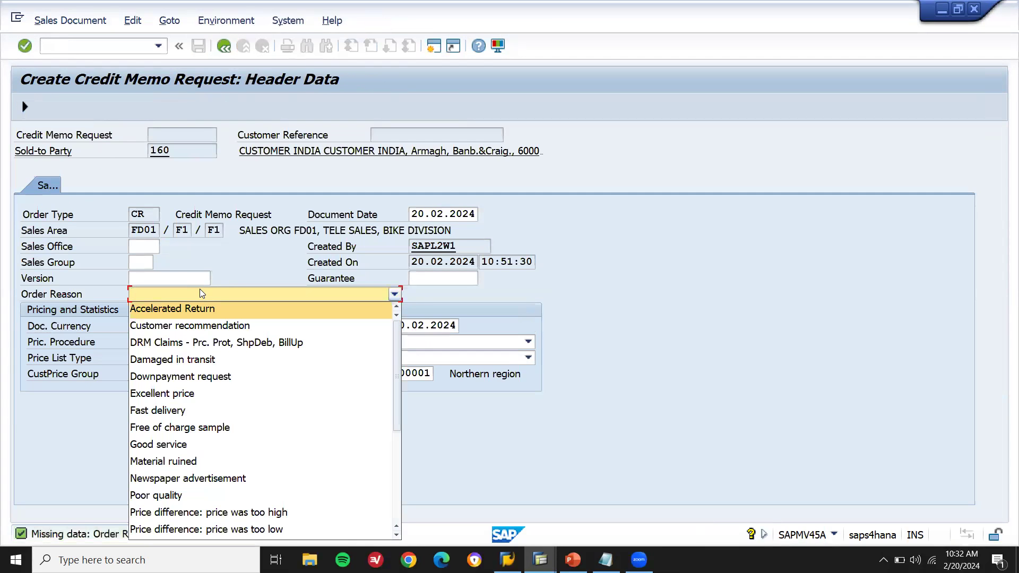
{"action": "key", "text": "Down"}
{"action": "key", "text": "Down"}
{"action": "key", "text": "Down"}
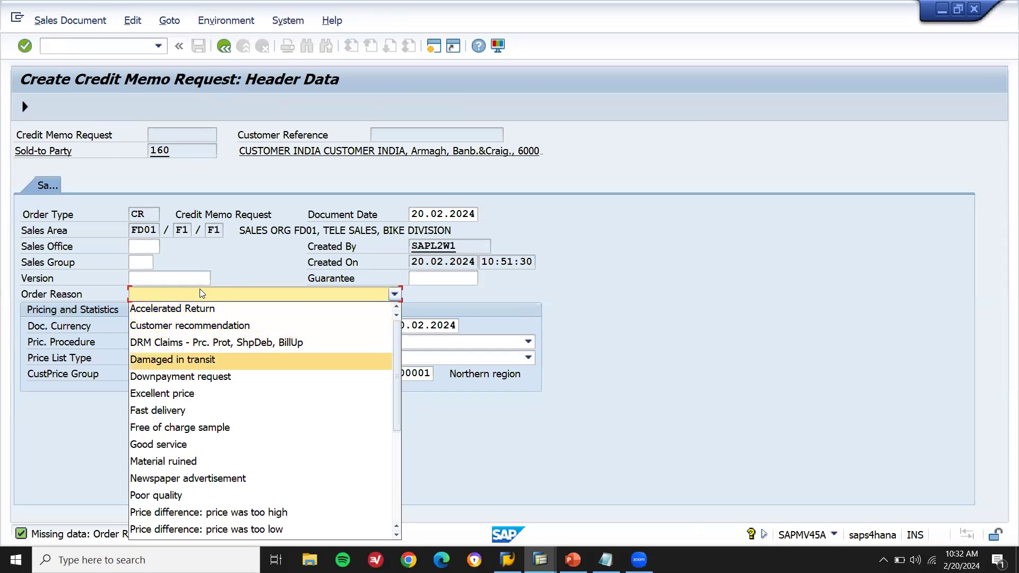
{"action": "key", "text": "Down"}
{"action": "key", "text": "Down"}
{"action": "key", "text": "Down"}
{"action": "key", "text": "Down"}
{"action": "key", "text": "Down"}
{"action": "key", "text": "Down"}
{"action": "key", "text": "Down"}
{"action": "key", "text": "Down"}
{"action": "key", "text": "Down"}
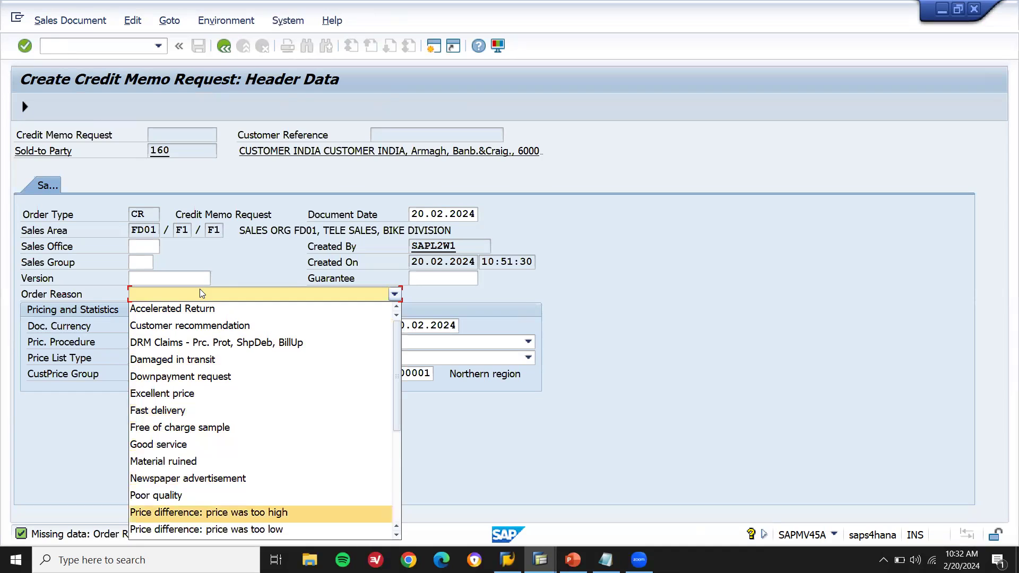
{"action": "key", "text": "Return"}
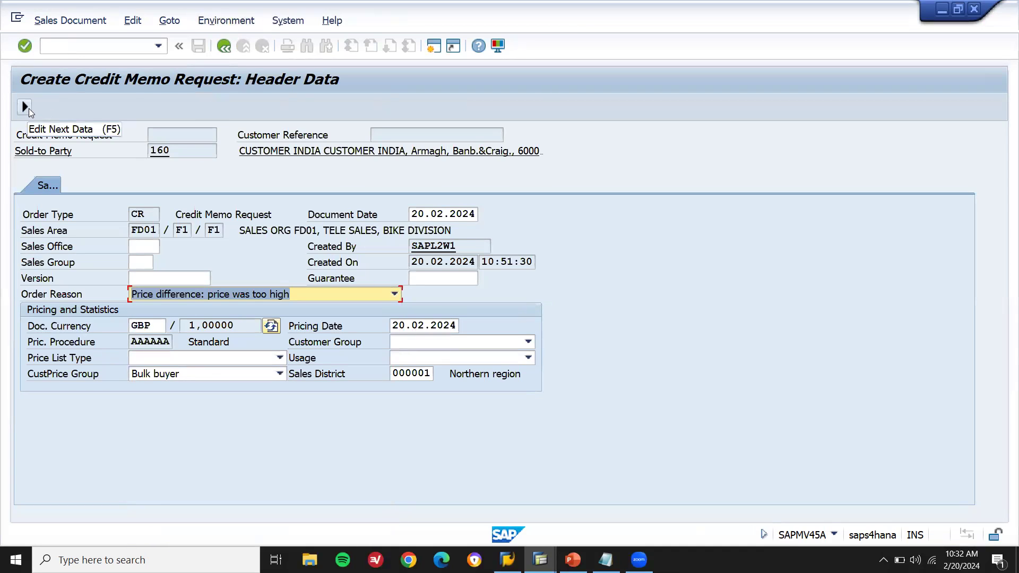
{"action": "left_click", "coordinate": [29, 108]}
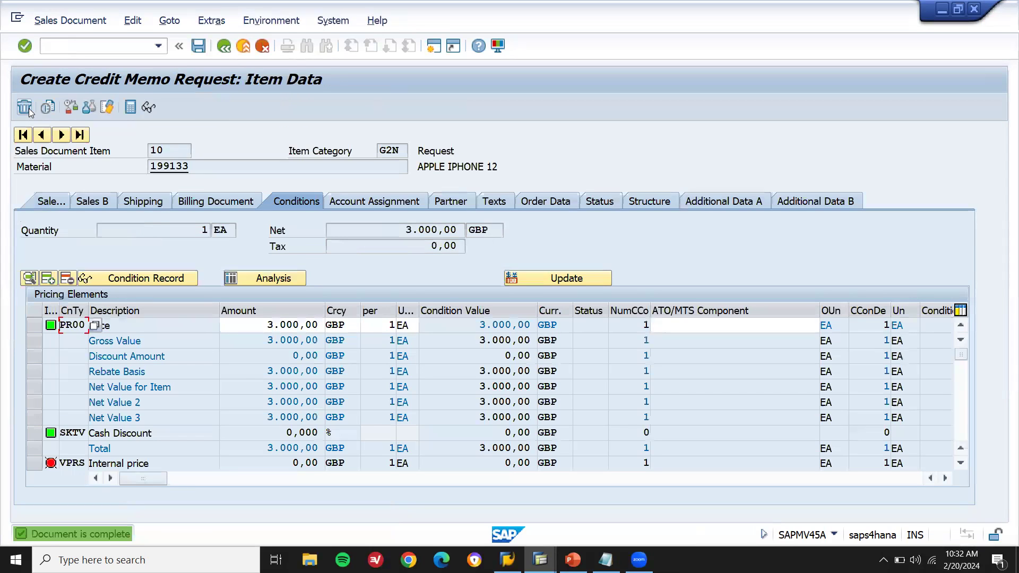
{"action": "left_click", "coordinate": [198, 52]}
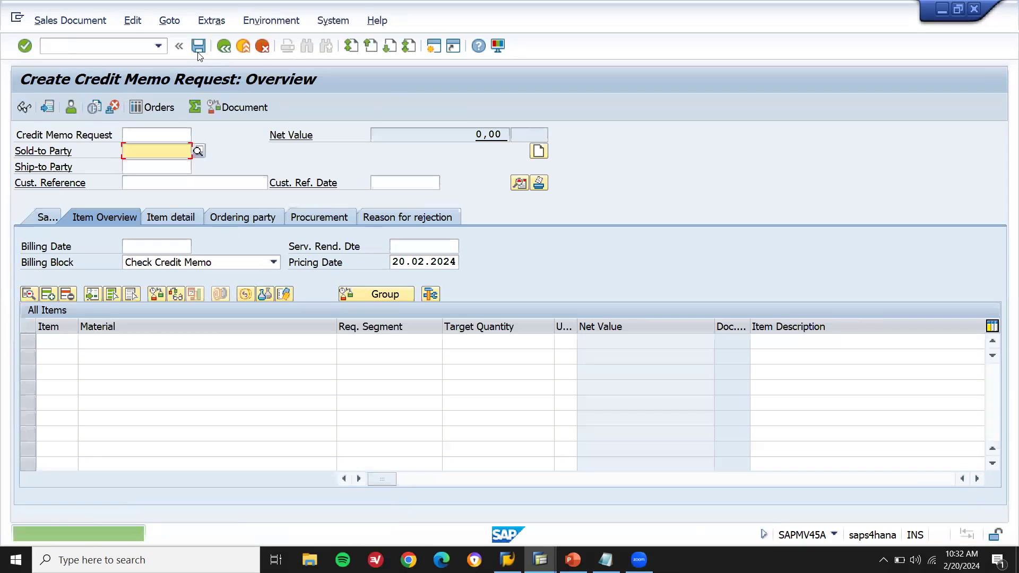
{"action": "left_click", "coordinate": [243, 47]}
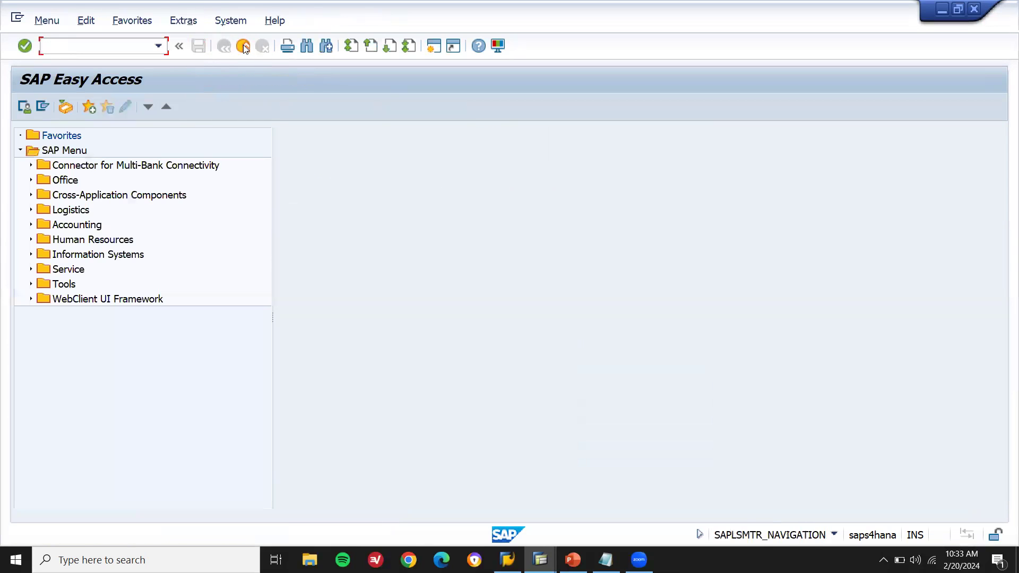
Create the credit memo for the saved credit memo request, check its item's net value and save it.
{"action": "key", "text": "Return"}
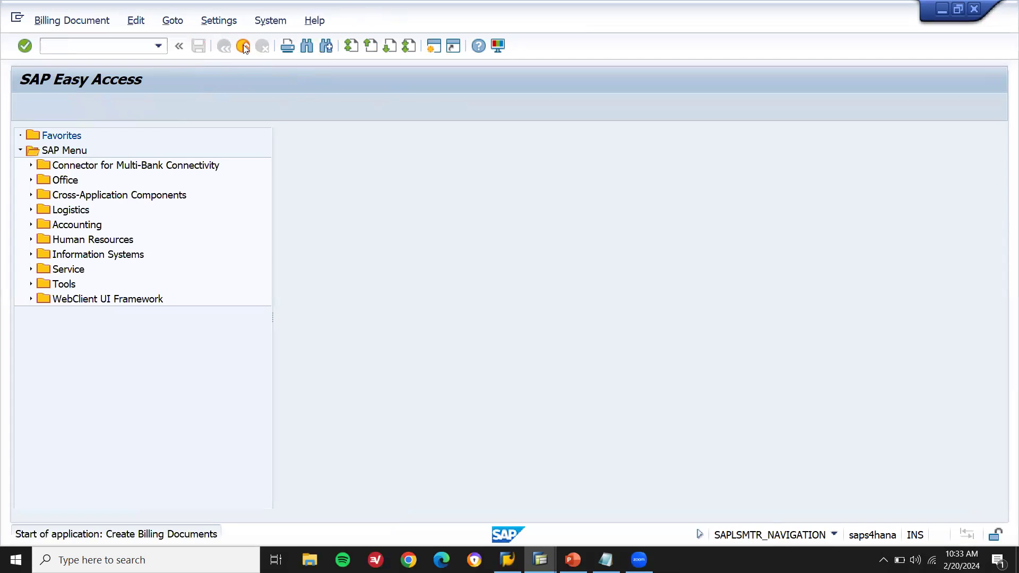
{"action": "key", "text": "Return"}
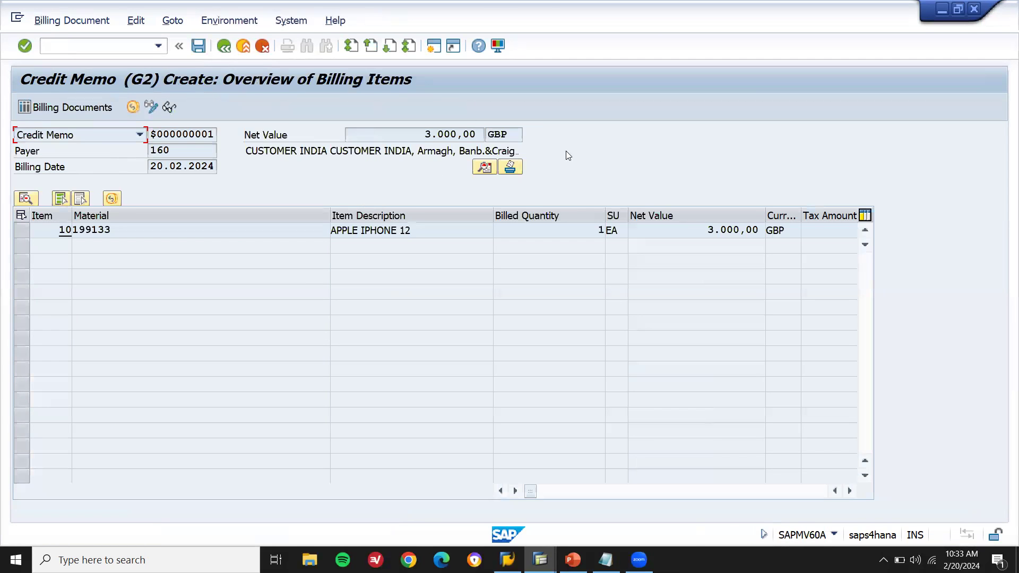
{"action": "left_click_drag", "start_coordinate": [708, 230], "coordinate": [757, 229]}
{"action": "left_click", "coordinate": [757, 229]}
{"action": "left_click", "coordinate": [198, 47]}
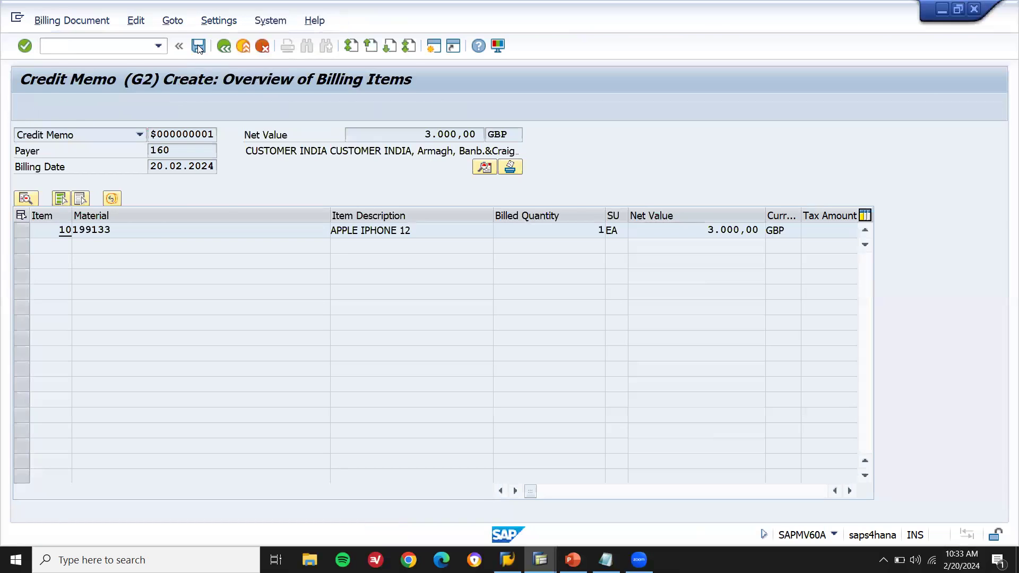
{"action": "left_click", "coordinate": [243, 47]}
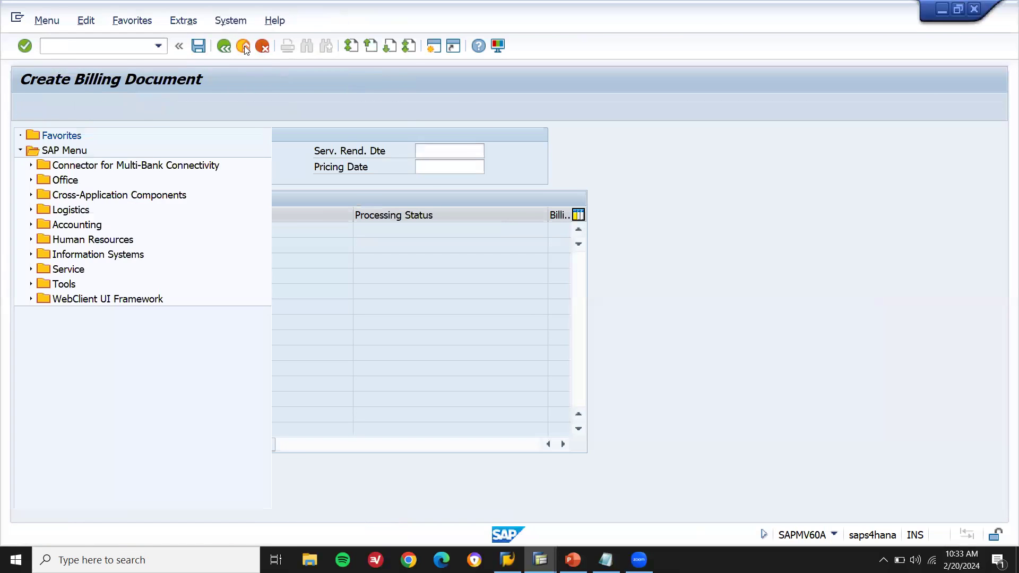
Look up the order number noted in Notepad, enter it in transaction VA03 and open the order's document flow.
{"action": "type", "text": "VA"}
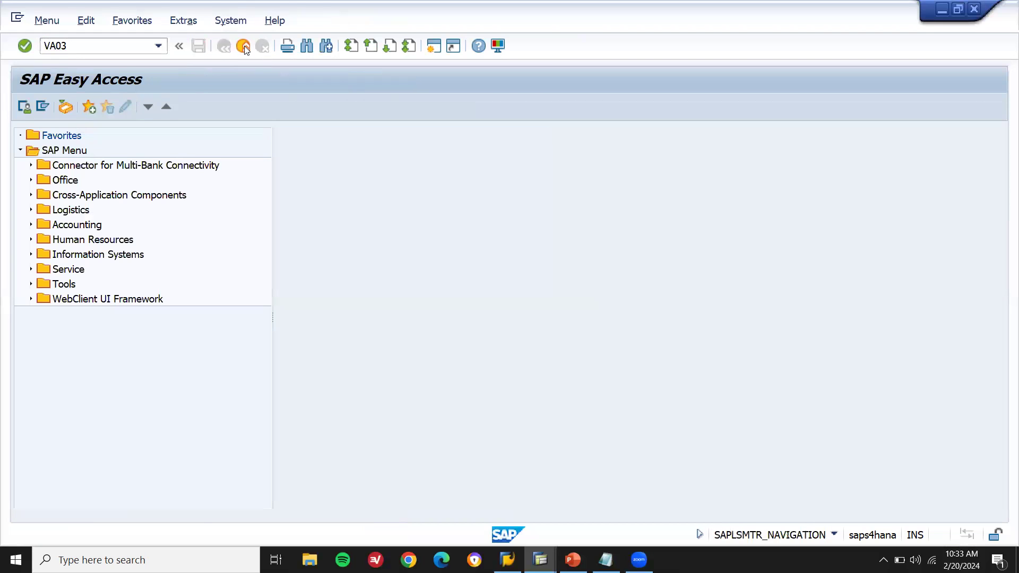
{"action": "type", "text": "03"}
{"action": "key", "text": "Return"}
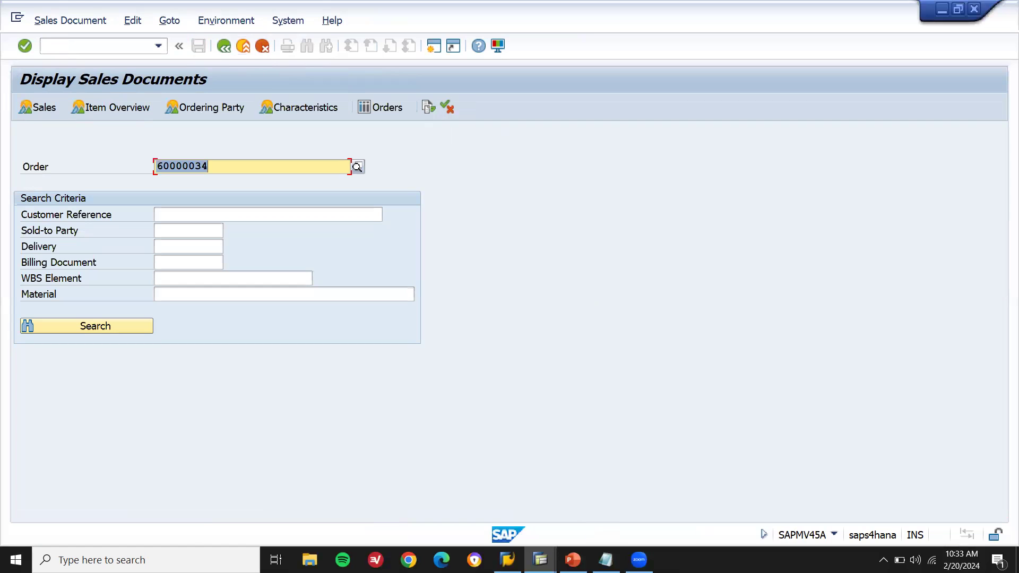
{"action": "left_click", "coordinate": [605, 560]}
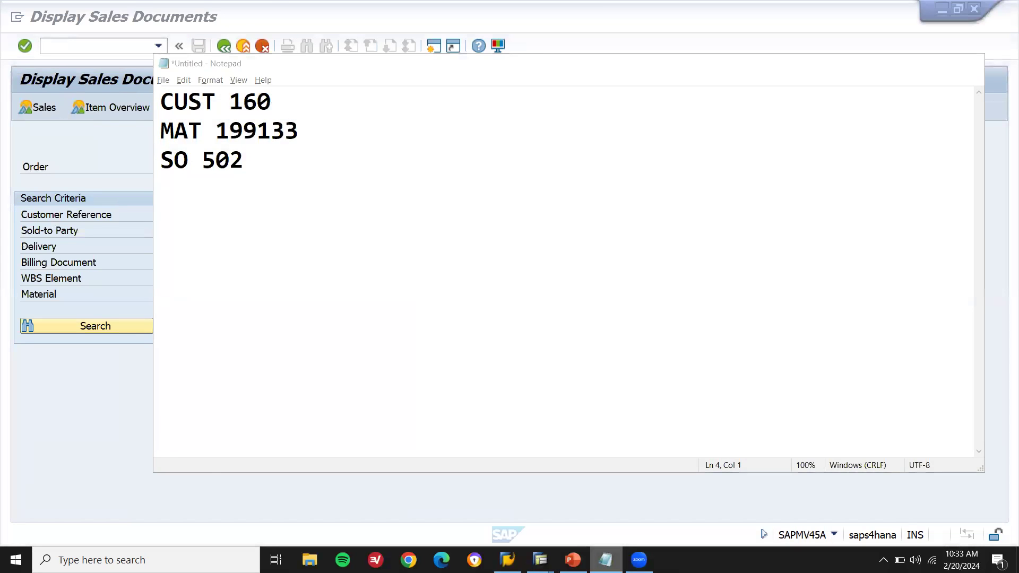
{"action": "key", "text": "alt+Tab"}
{"action": "type", "text": "50"}
{"action": "key", "text": "Return"}
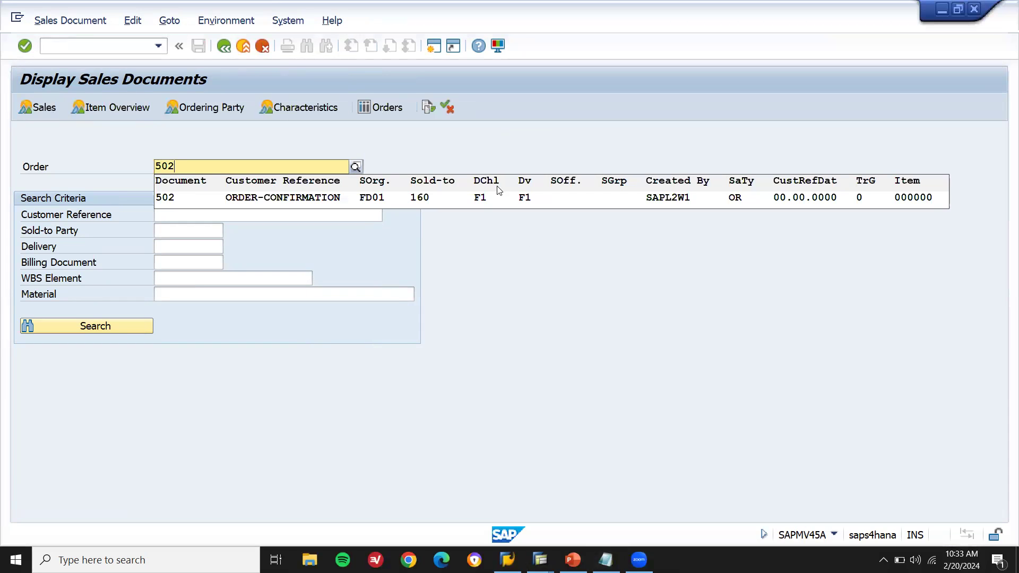
{"action": "left_click", "coordinate": [491, 197]}
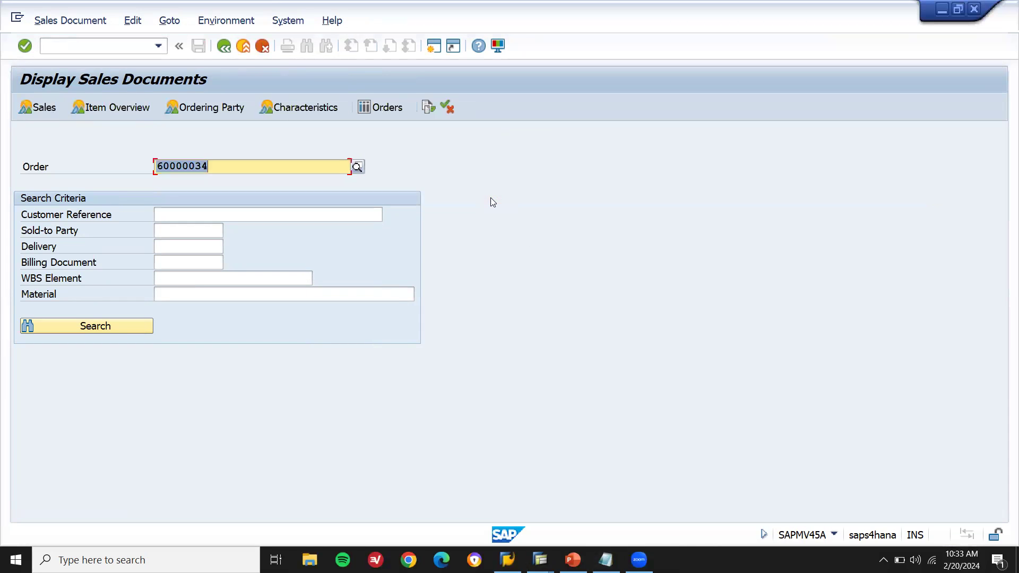
{"action": "left_click", "coordinate": [431, 110]}
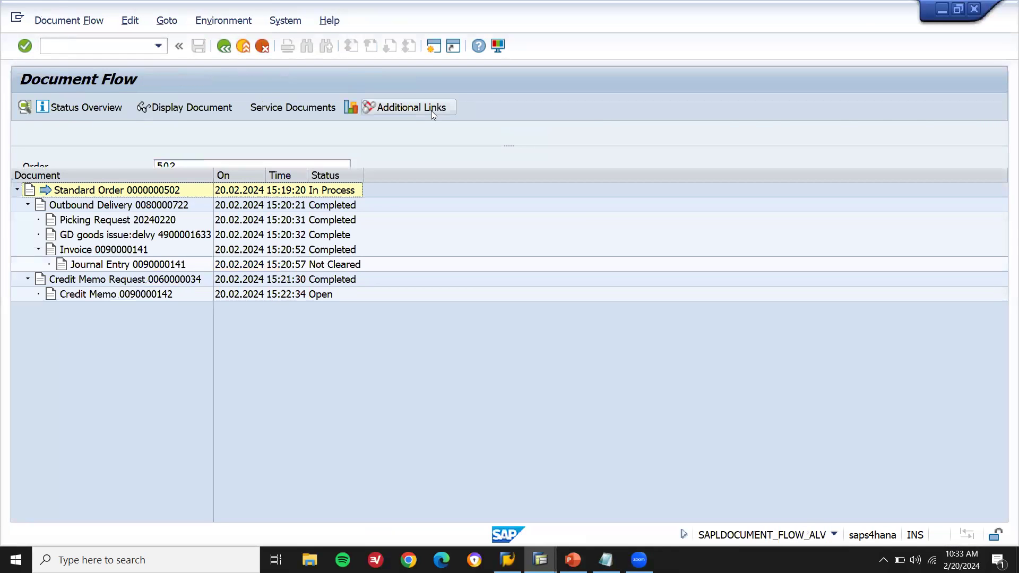
Examine the delivery, picking, invoice, credit memo request and credit memo entries in the document flow, and leave the transaction.
{"action": "left_click", "coordinate": [112, 207]}
{"action": "left_click", "coordinate": [108, 226]}
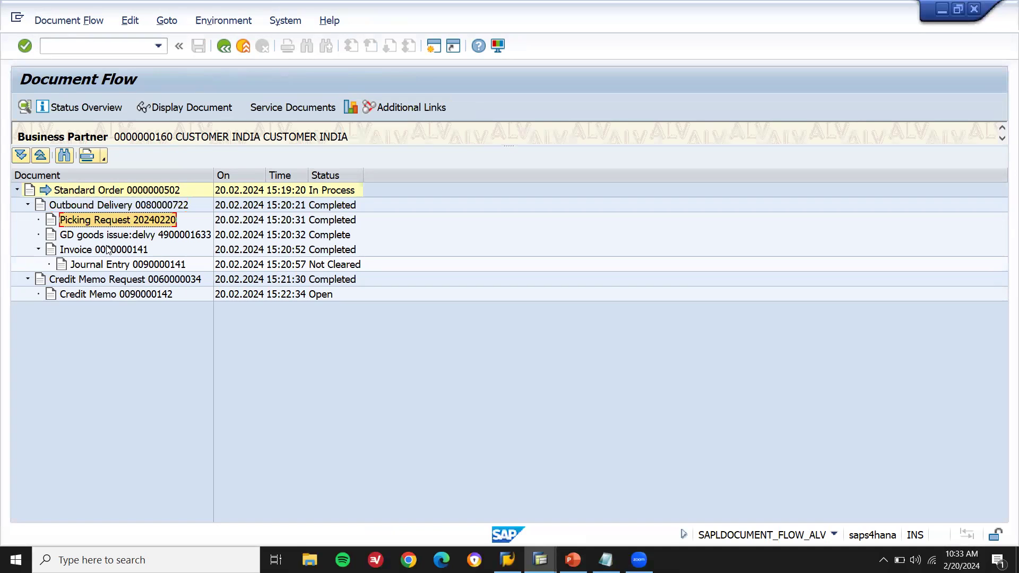
{"action": "left_click", "coordinate": [108, 250]}
{"action": "left_click", "coordinate": [108, 280]}
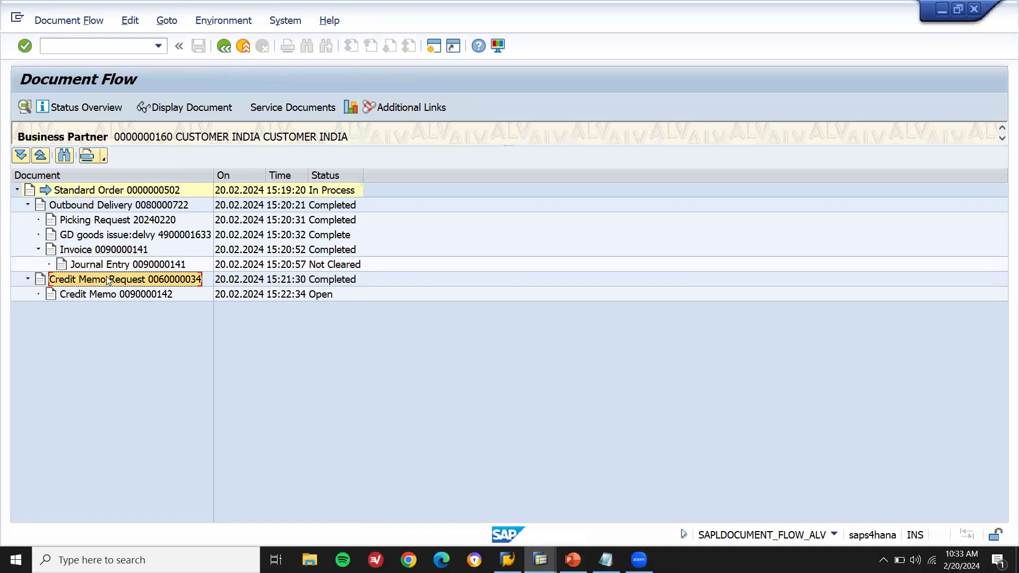
{"action": "left_click", "coordinate": [106, 297]}
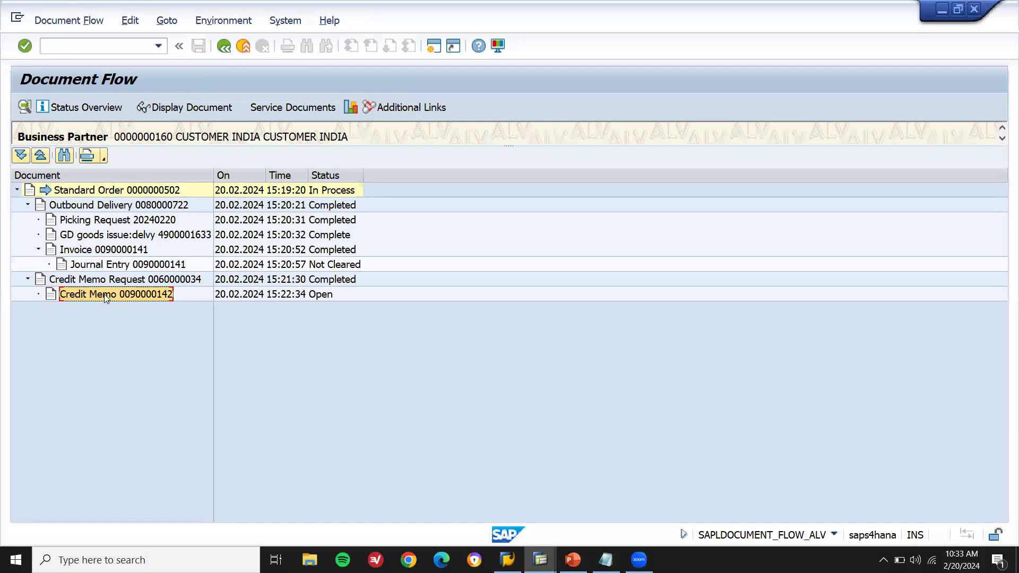
{"action": "left_click", "coordinate": [144, 281]}
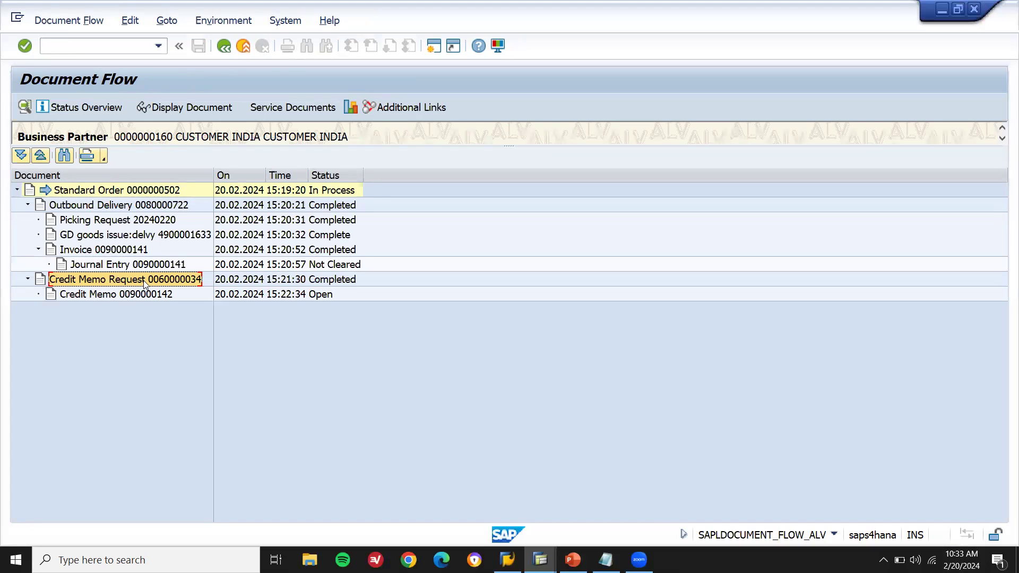
{"action": "left_click", "coordinate": [143, 295]}
{"action": "left_click", "coordinate": [243, 46]}
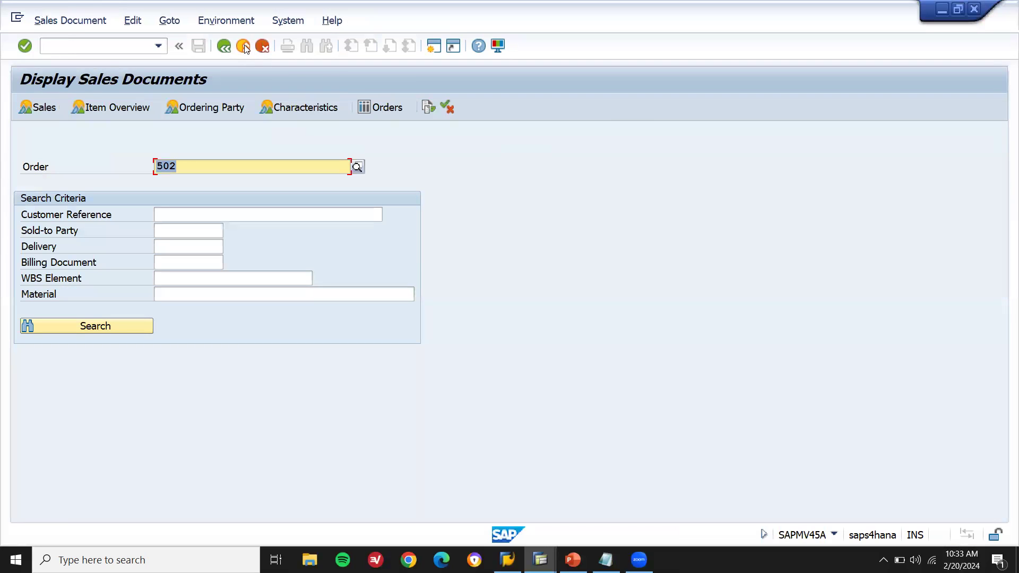
{"action": "left_click", "coordinate": [243, 46]}
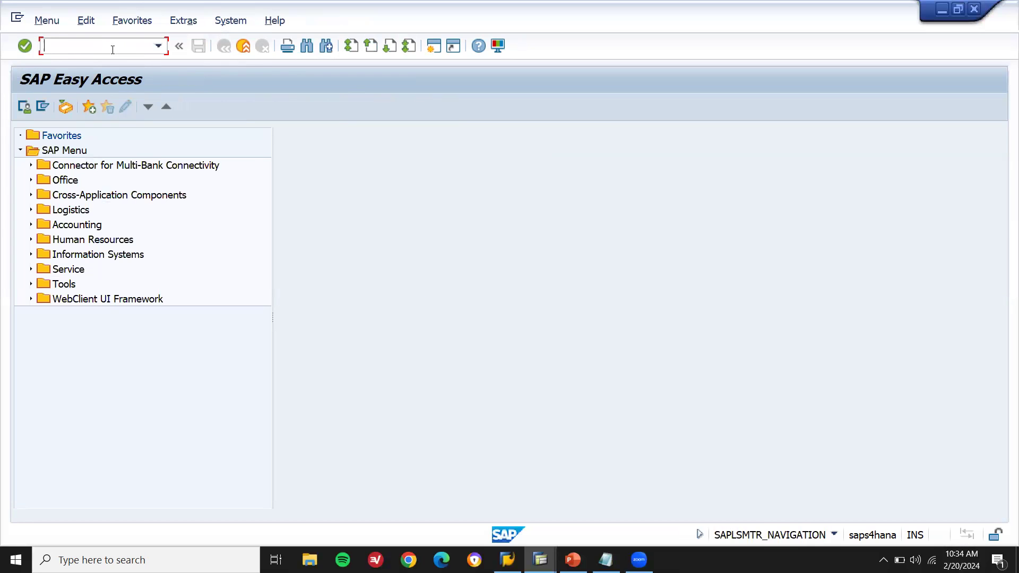
Start a standard order of type OR in transaction VA01 with the sold-to customer's number and customer reference ORDER-CONFIRMATION.
{"action": "type", "text": "VA01"}
{"action": "key", "text": "Return"}
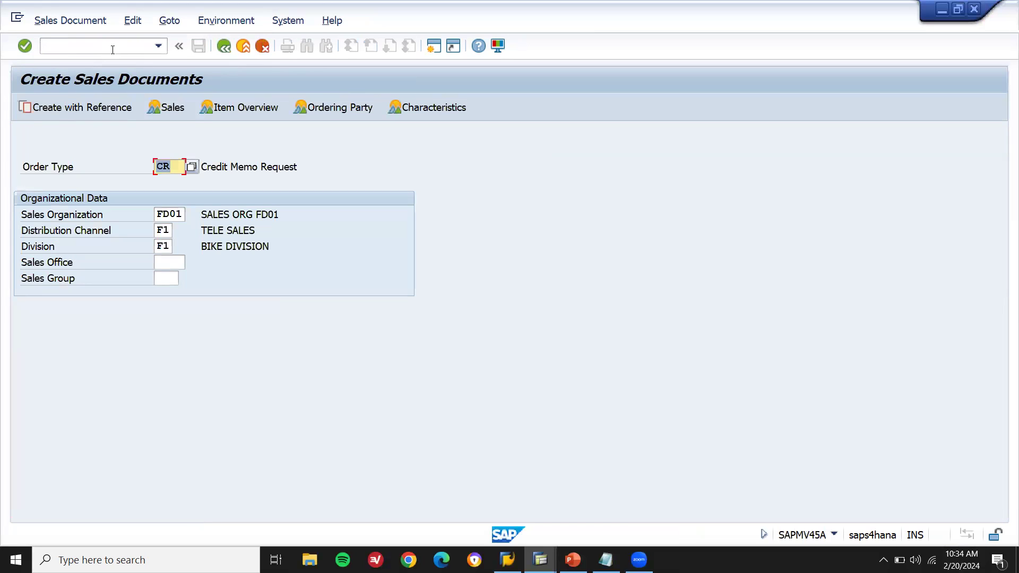
{"action": "key", "text": "BackSpace"}
{"action": "type", "text": "or"}
{"action": "key", "text": "Return"}
{"action": "type", "text": "160"}
{"action": "key", "text": "Return"}
{"action": "key", "text": "BackSpace"}
{"action": "key", "text": "Down"}
{"action": "key", "text": "Return"}
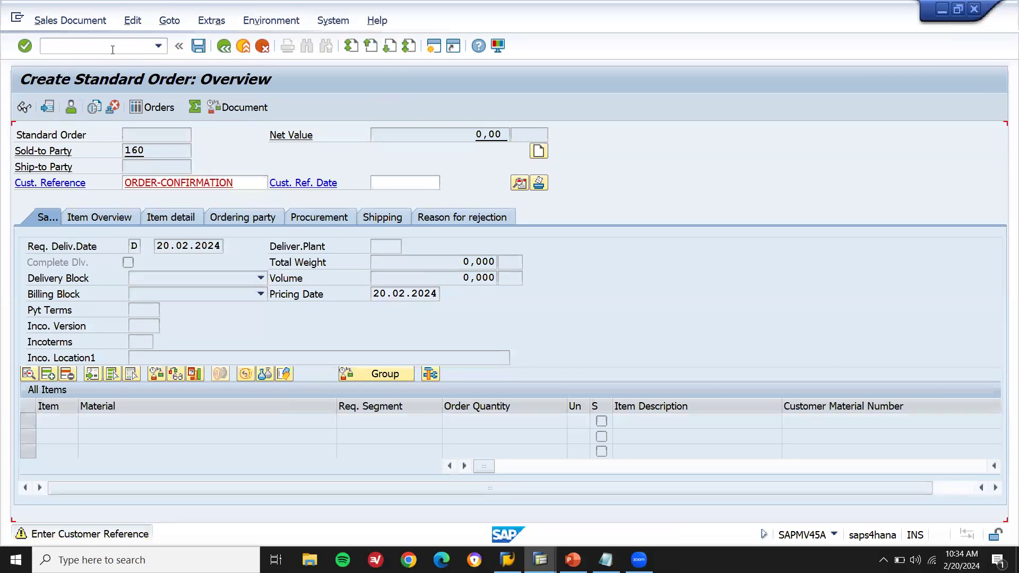
Set the order's payment terms to 0001, Incoterms to CFR and Incoterms location to LONDOA, and accept the freight redetermination.
{"action": "key", "text": "Return"}
{"action": "key", "text": "Down"}
{"action": "key", "text": "Tab"}
{"action": "key", "text": "Tab"}
{"action": "key", "text": "Down"}
{"action": "key", "text": "Tab"}
{"action": "type", "text": "LONDON"}
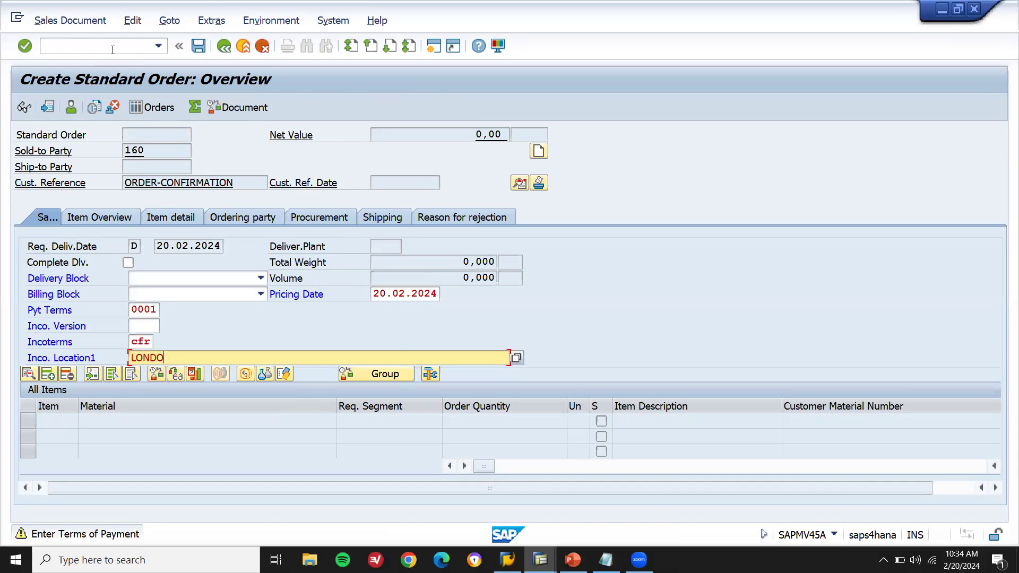
{"action": "key", "text": "Return"}
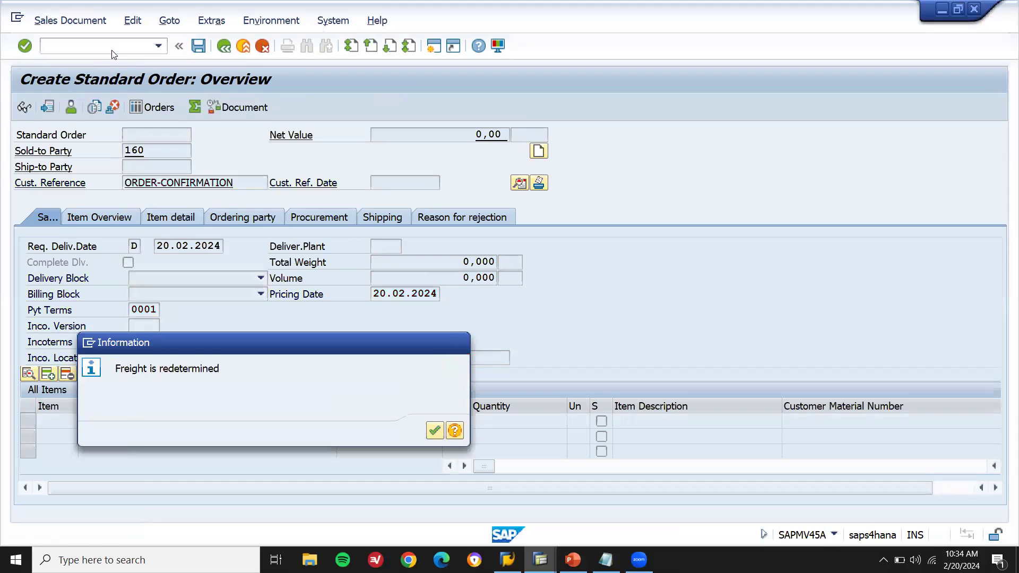
{"action": "key", "text": "Return"}
Add material 199133 with order quantity 1 as the first item of the standard order.
{"action": "left_click", "coordinate": [127, 425]}
{"action": "type", "text": "1"}
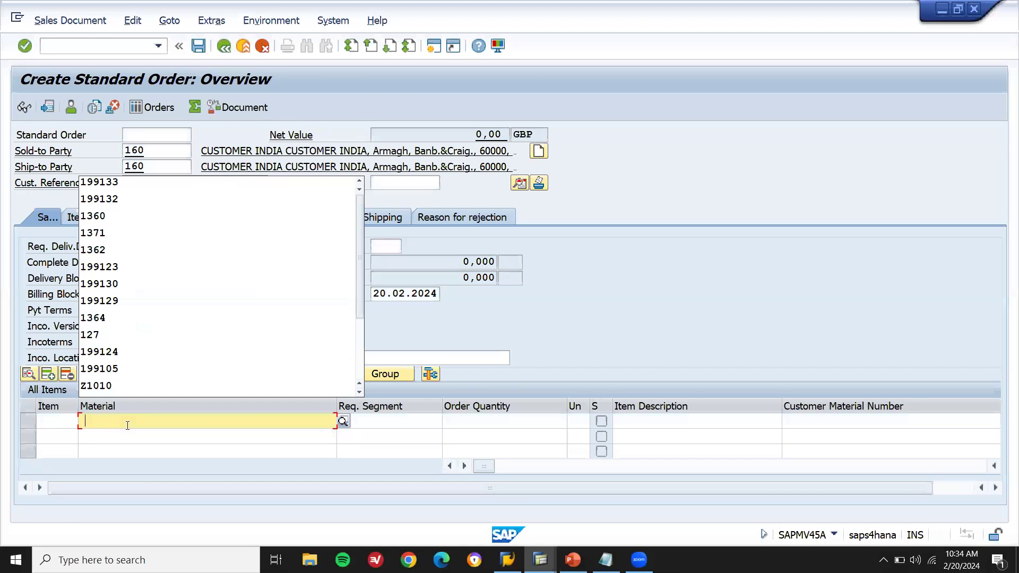
{"action": "key", "text": "Down"}
{"action": "key", "text": "Return"}
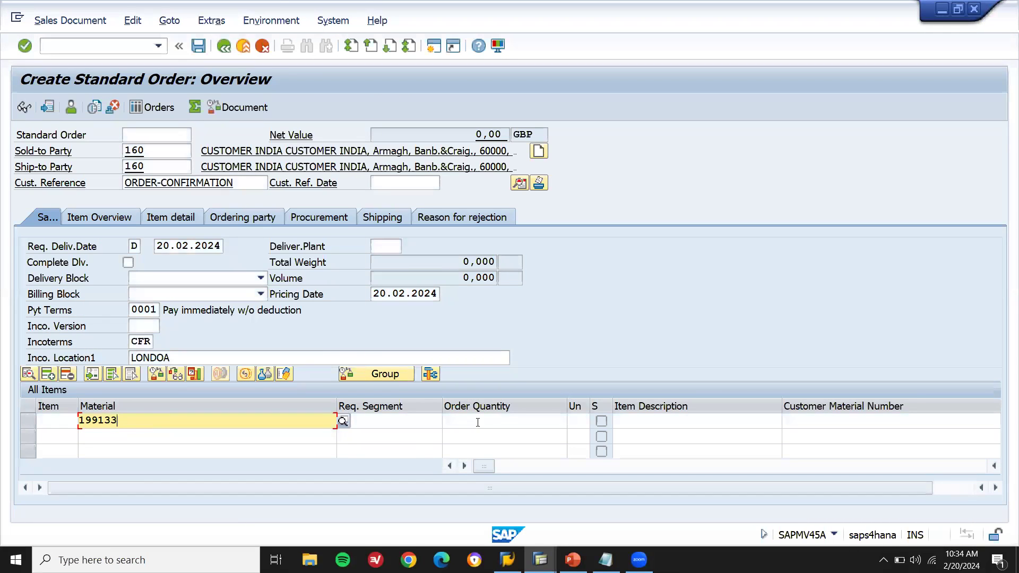
{"action": "left_click", "coordinate": [478, 422]}
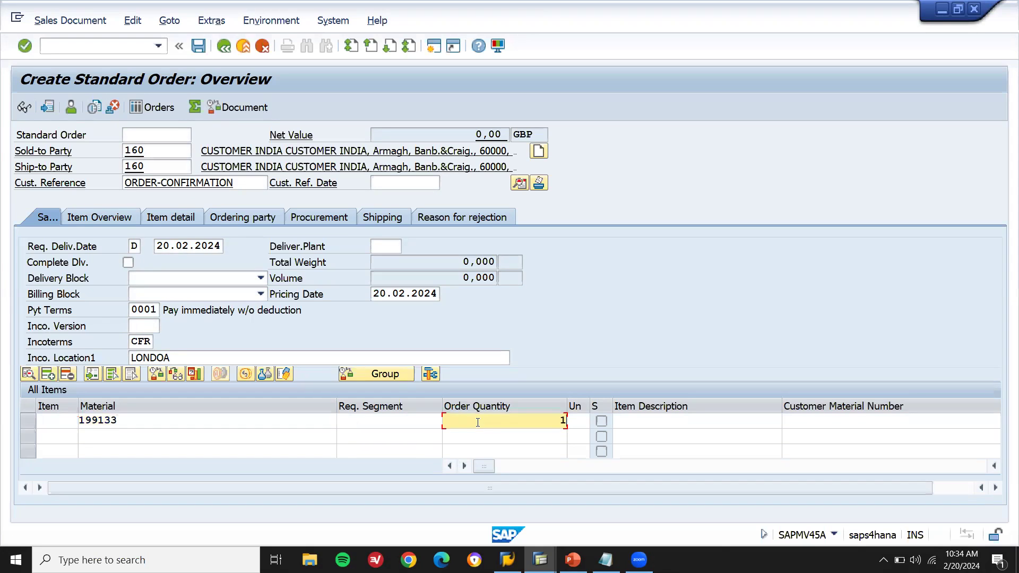
{"action": "key", "text": "Return"}
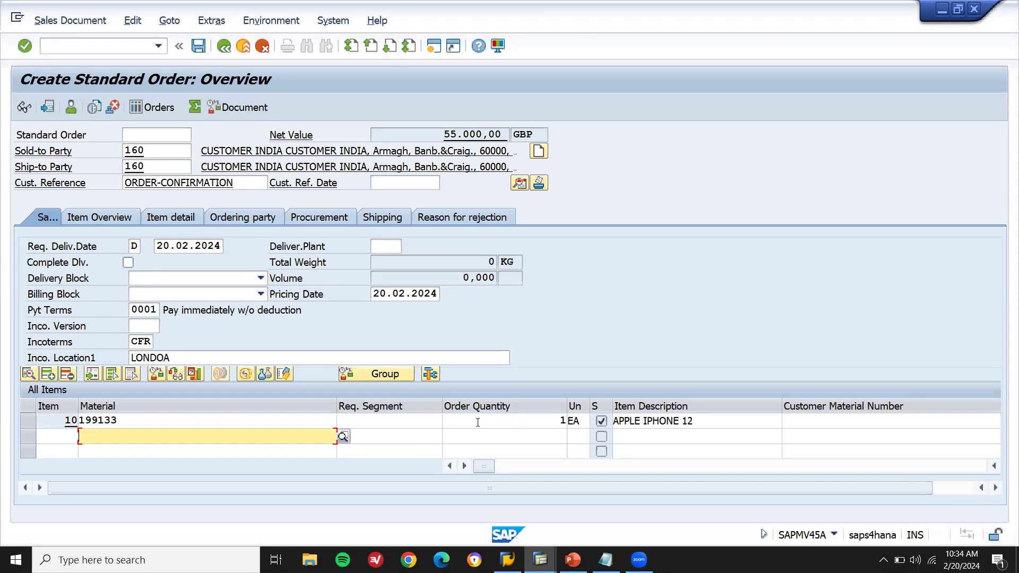
Set plant FD01 and storage location FD01 in the shipping data of item 10.
{"action": "left_click", "coordinate": [478, 421]}
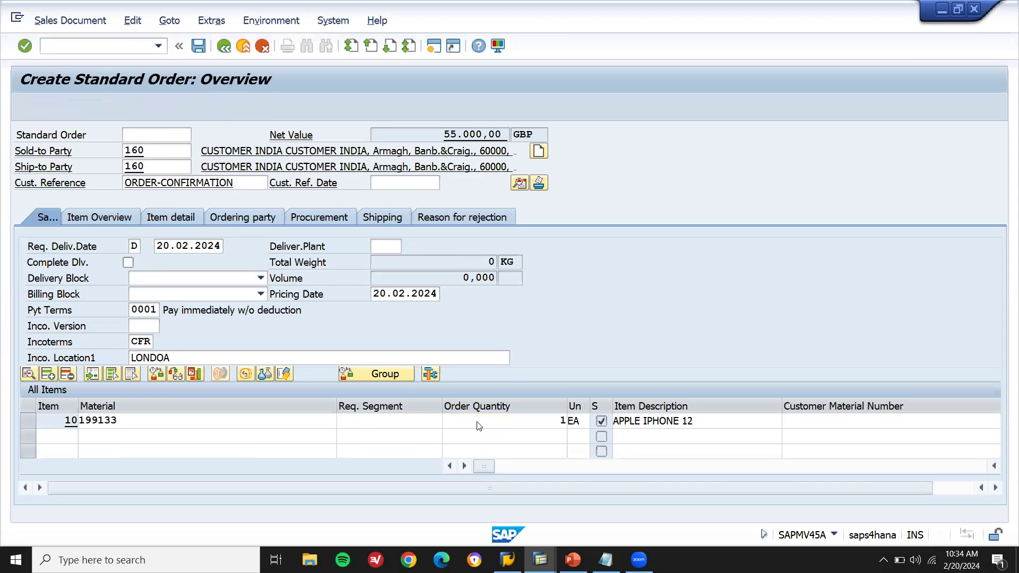
{"action": "double_click", "coordinate": [478, 422]}
{"action": "left_click", "coordinate": [150, 202]}
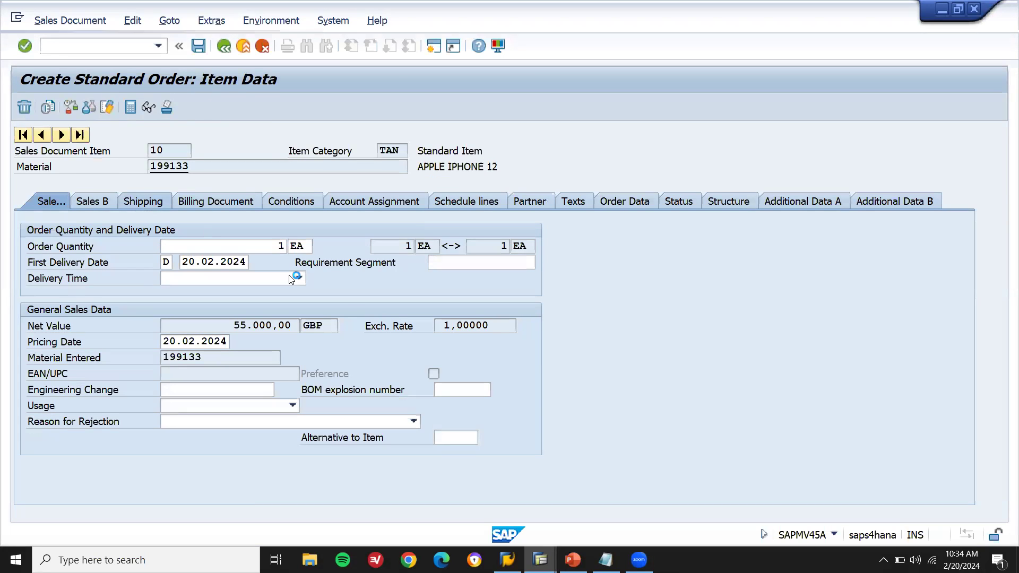
{"action": "left_click", "coordinate": [180, 310]}
{"action": "left_click", "coordinate": [171, 323]}
{"action": "key", "text": "Return"}
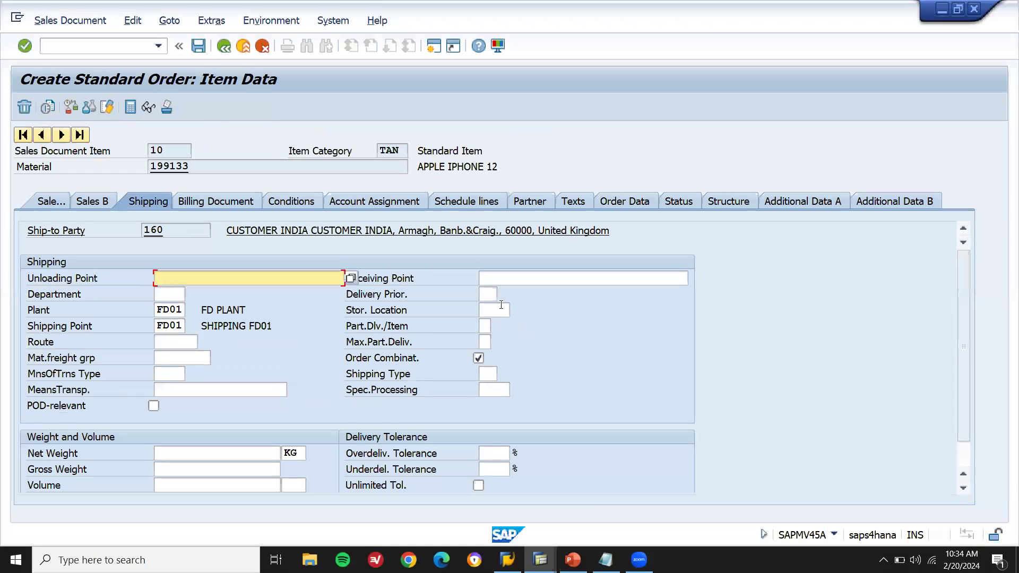
{"action": "left_click", "coordinate": [499, 313]}
{"action": "left_click", "coordinate": [552, 321]}
{"action": "key", "text": "Return"}
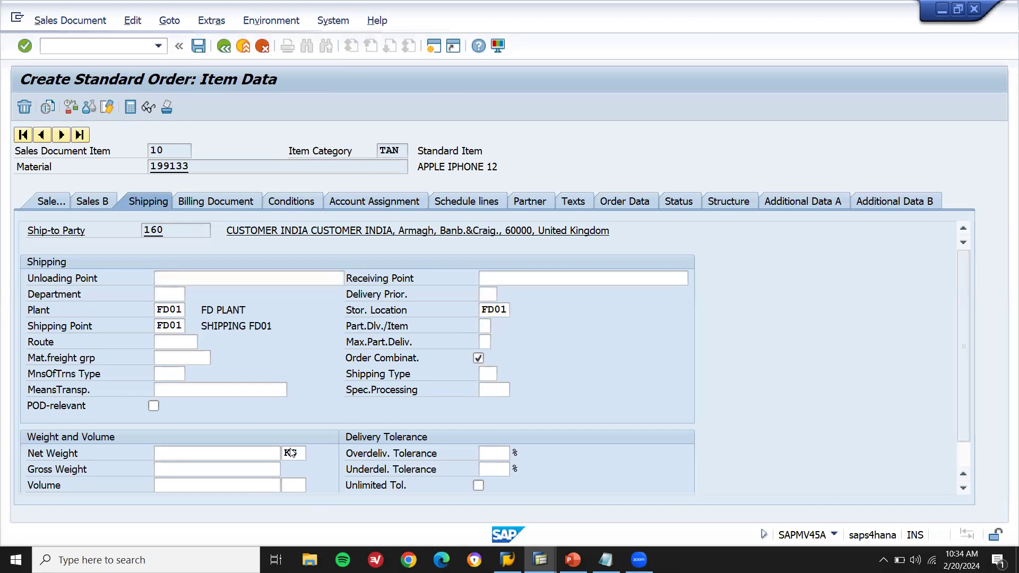
Set item 10's net weight and gross weight to 1 KG and save the standard order.
{"action": "left_click", "coordinate": [267, 454]}
{"action": "type", "text": "1"}
{"action": "key", "text": "Tab"}
{"action": "type", "text": "1"}
{"action": "key", "text": "Return"}
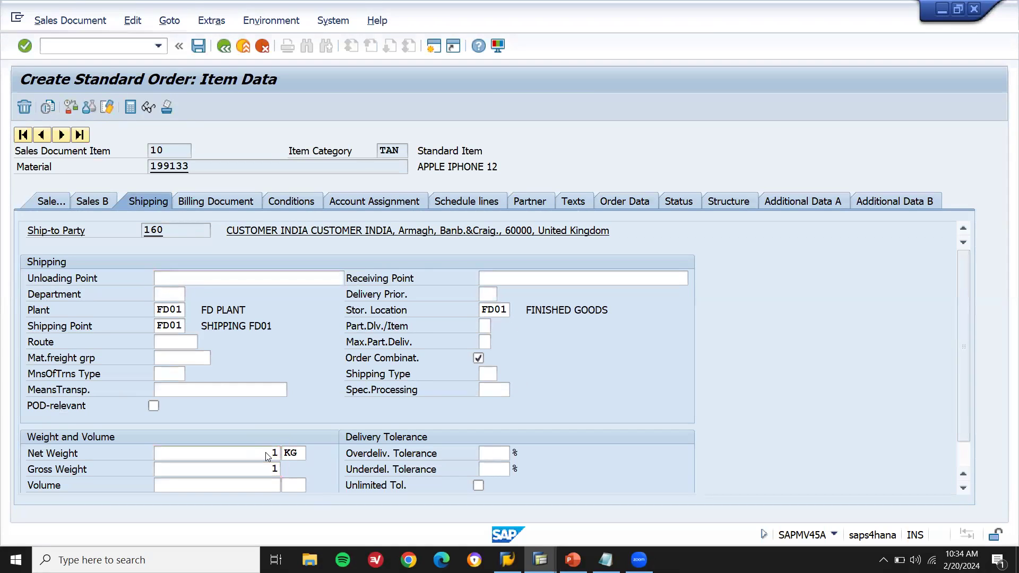
{"action": "left_click", "coordinate": [198, 47]}
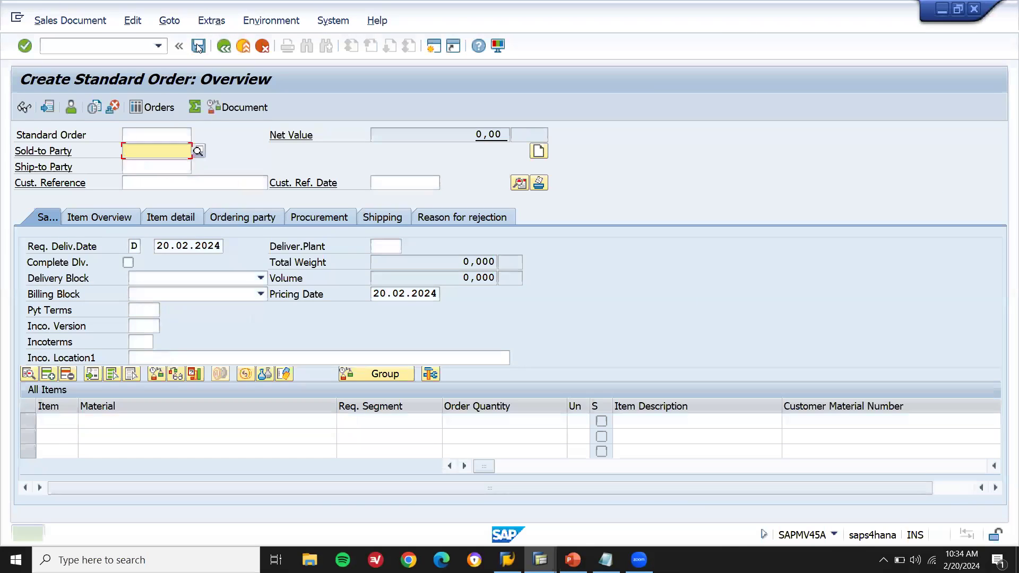
Create the outbound delivery for the saved order in transaction VL01N with picked quantity 1 and post its goods issue.
{"action": "left_click", "coordinate": [119, 45]}
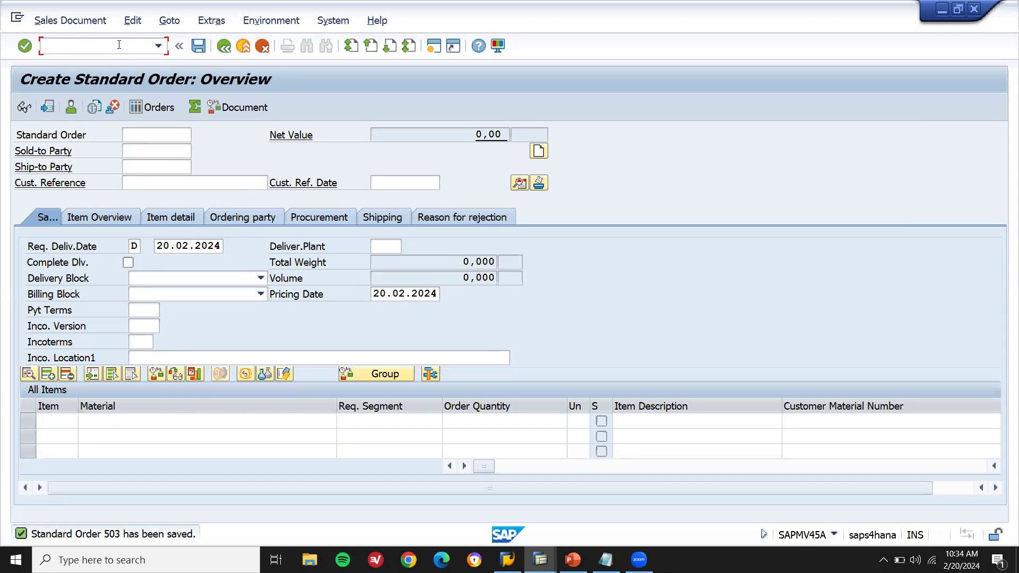
{"action": "type", "text": "/NVL01N"}
{"action": "key", "text": "Return"}
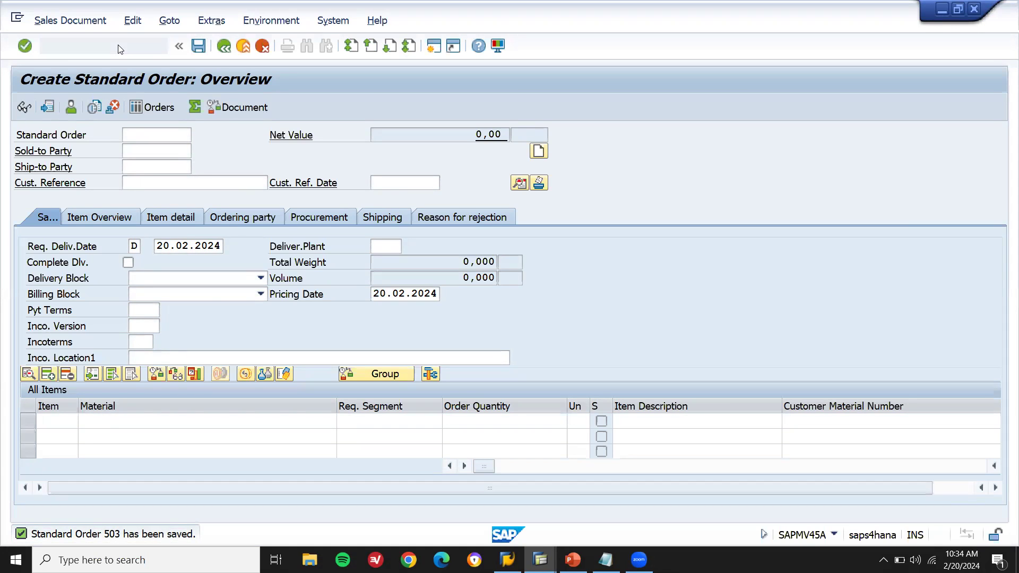
{"action": "key", "text": "Return"}
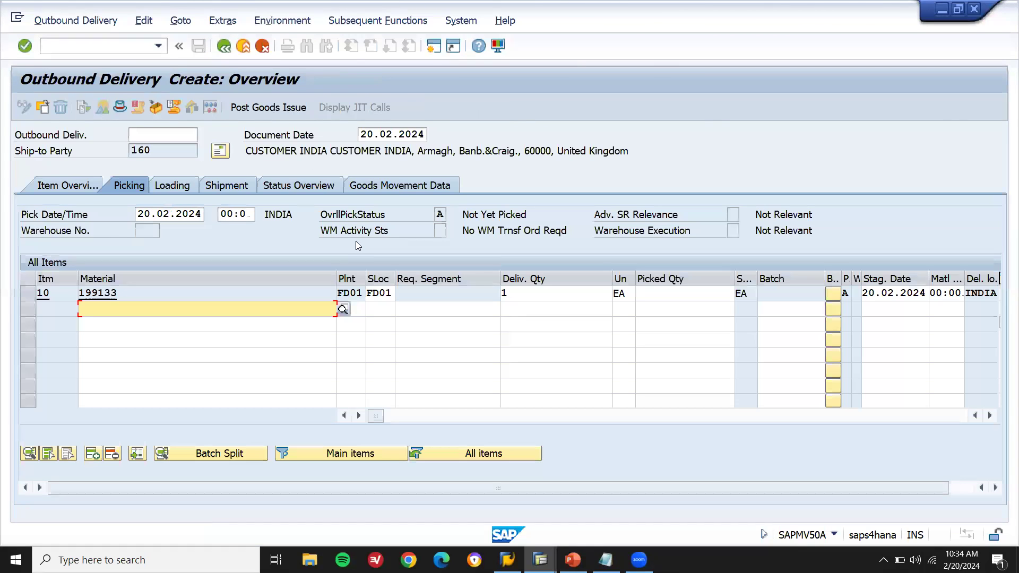
{"action": "left_click", "coordinate": [639, 293]}
{"action": "type", "text": "1"}
{"action": "key", "text": "Return"}
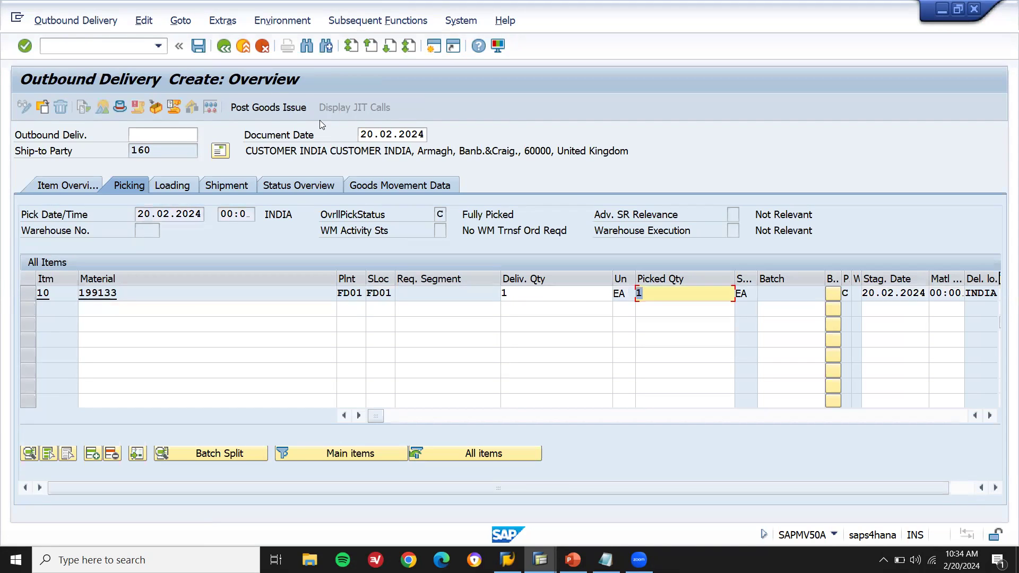
{"action": "left_click", "coordinate": [289, 106]}
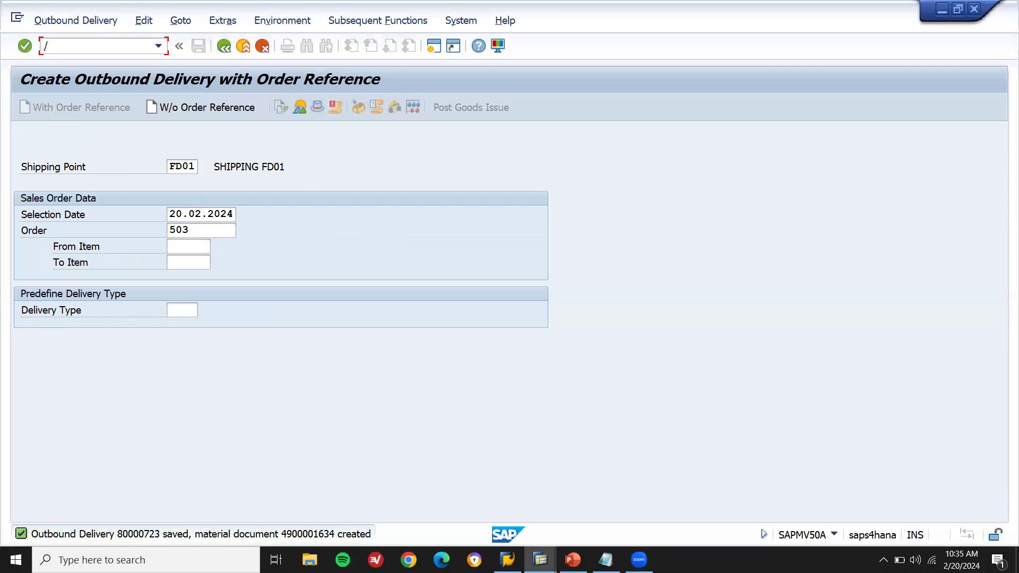
Create the billing document for the new outbound delivery and save it.
{"action": "key", "text": "Return"}
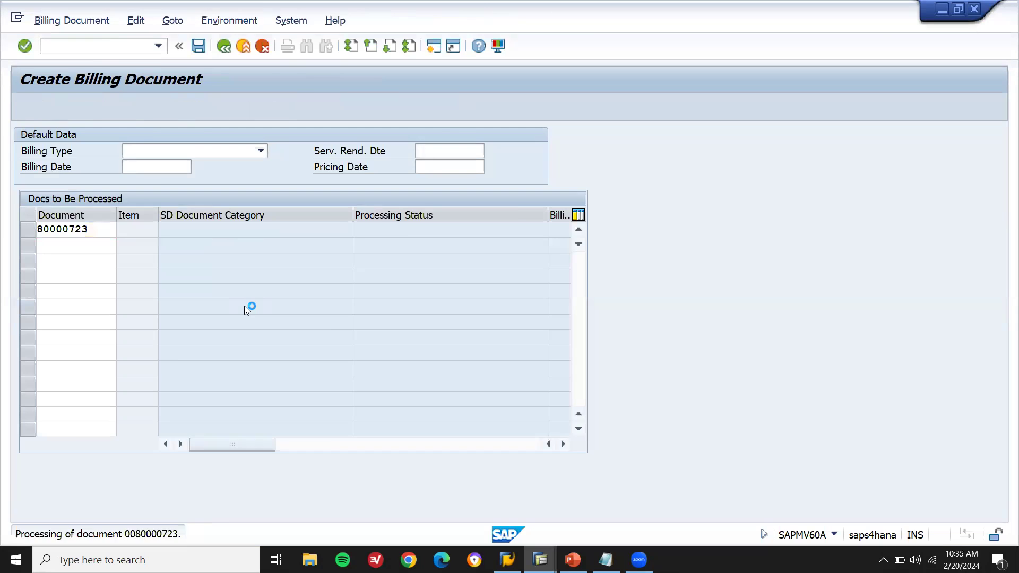
{"action": "key", "text": "ctrl+s"}
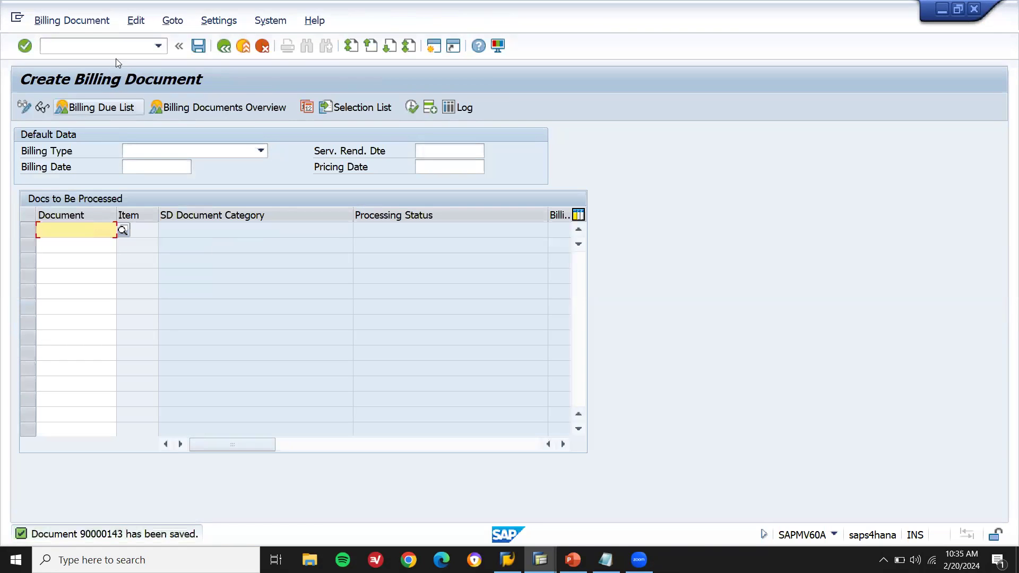
Start transaction VA01 and set the order type to DR for sales area FD01/F1/F1.
{"action": "left_click", "coordinate": [128, 48]}
{"action": "type", "text": "/NVA01"}
{"action": "key", "text": "Return"}
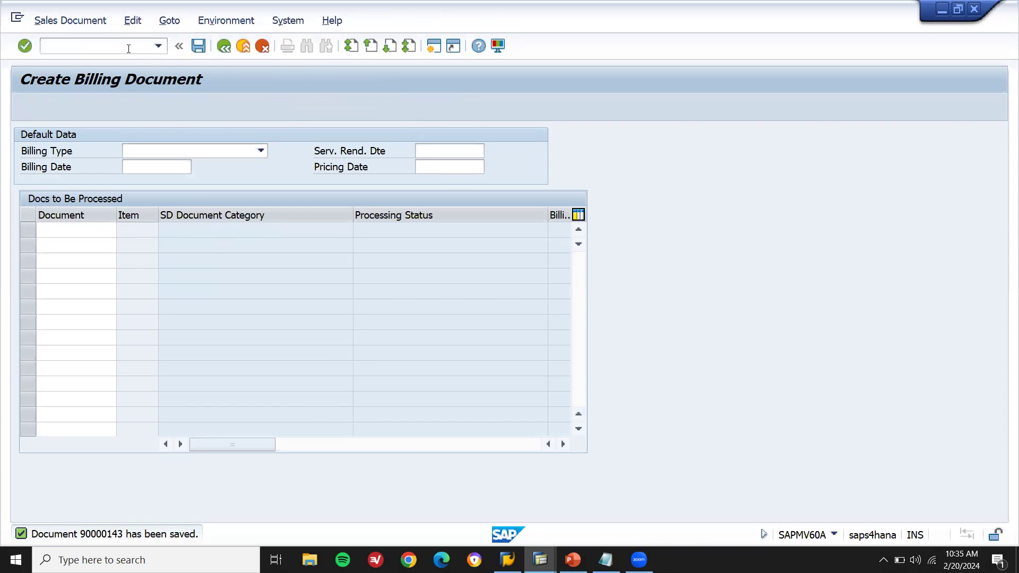
{"action": "type", "text": "DR"}
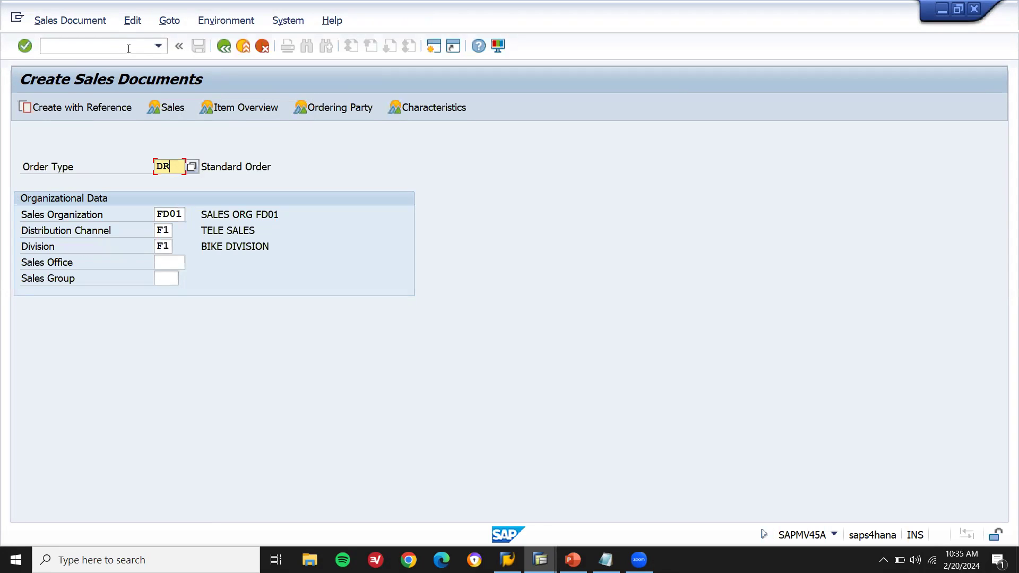
{"action": "key", "text": "Return"}
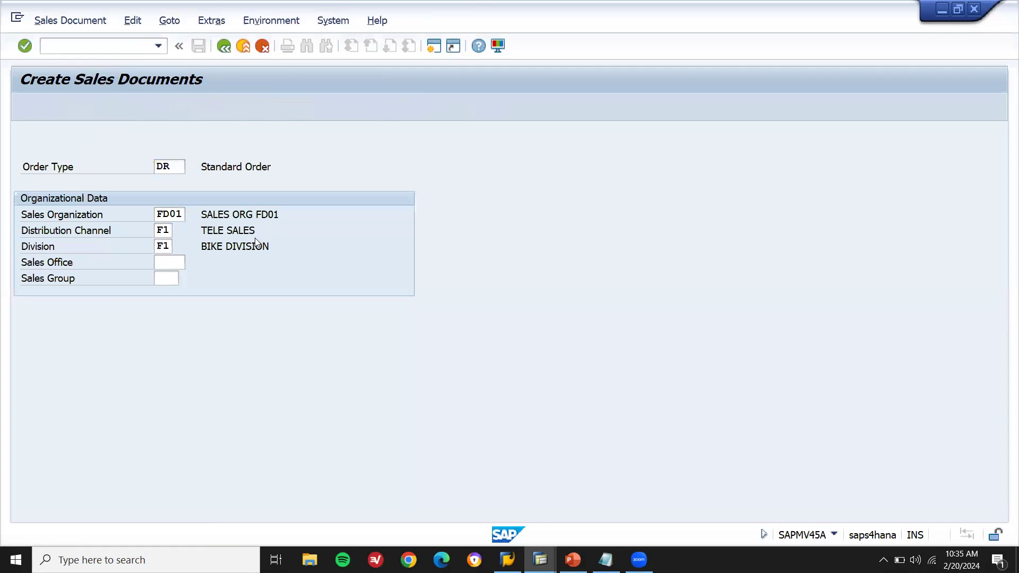
{"action": "key", "text": "F3"}
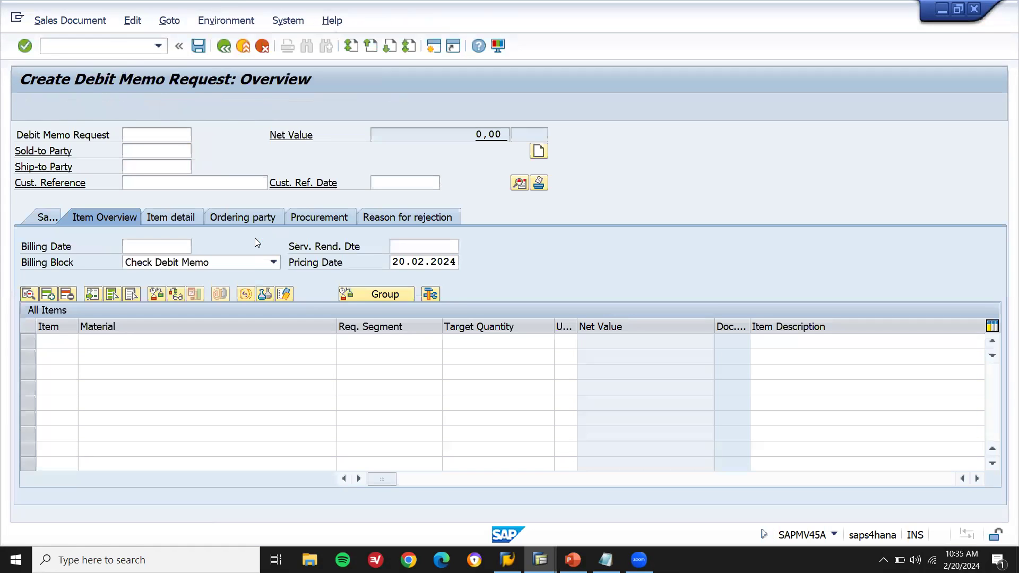
Create the debit memo request with reference to the second sales order and copy its data.
{"action": "left_click", "coordinate": [73, 106]}
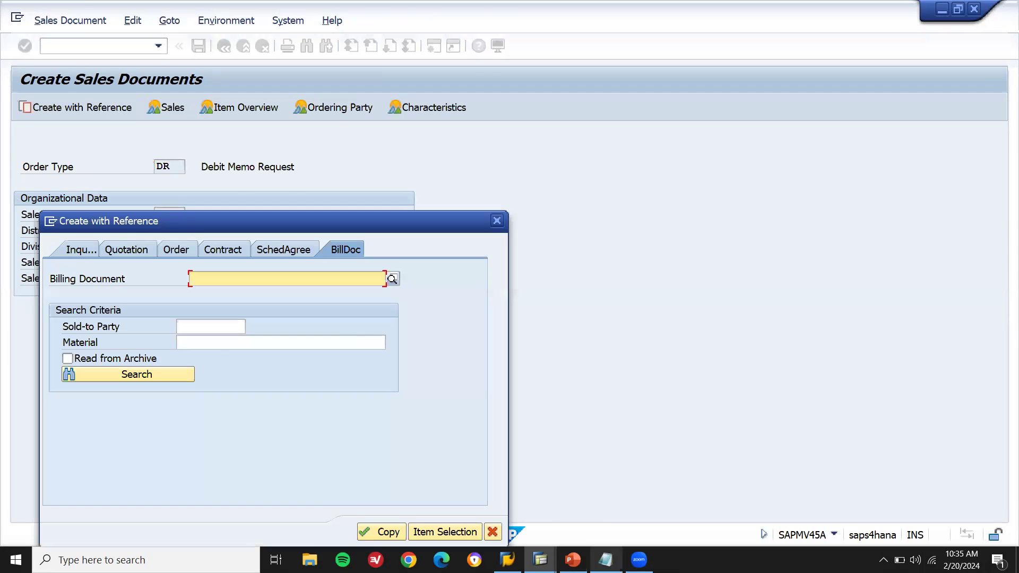
{"action": "left_click", "coordinate": [605, 560]}
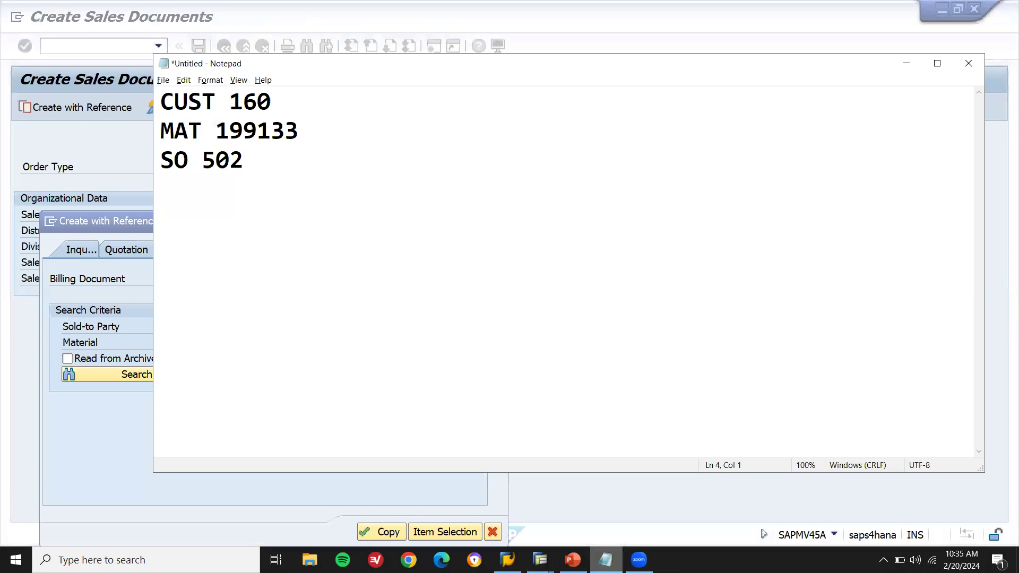
{"action": "left_click", "coordinate": [605, 560]}
{"action": "left_click", "coordinate": [324, 280]}
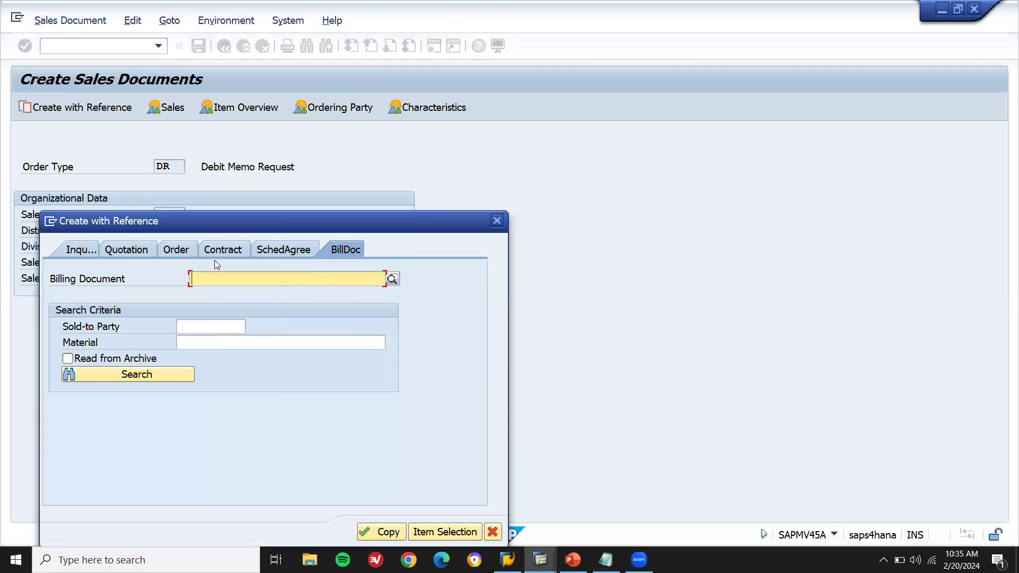
{"action": "left_click", "coordinate": [188, 251]}
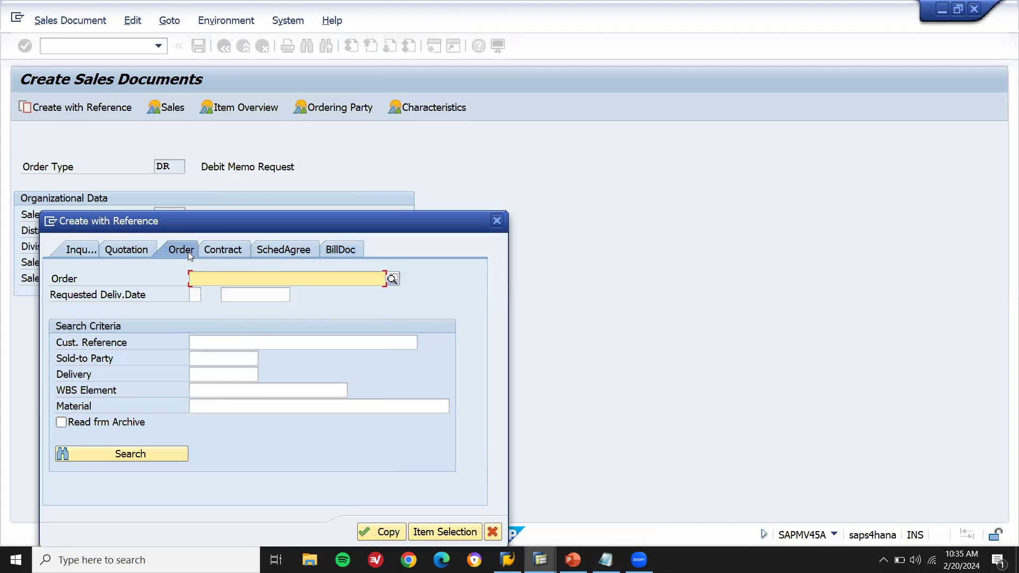
{"action": "type", "text": "503"}
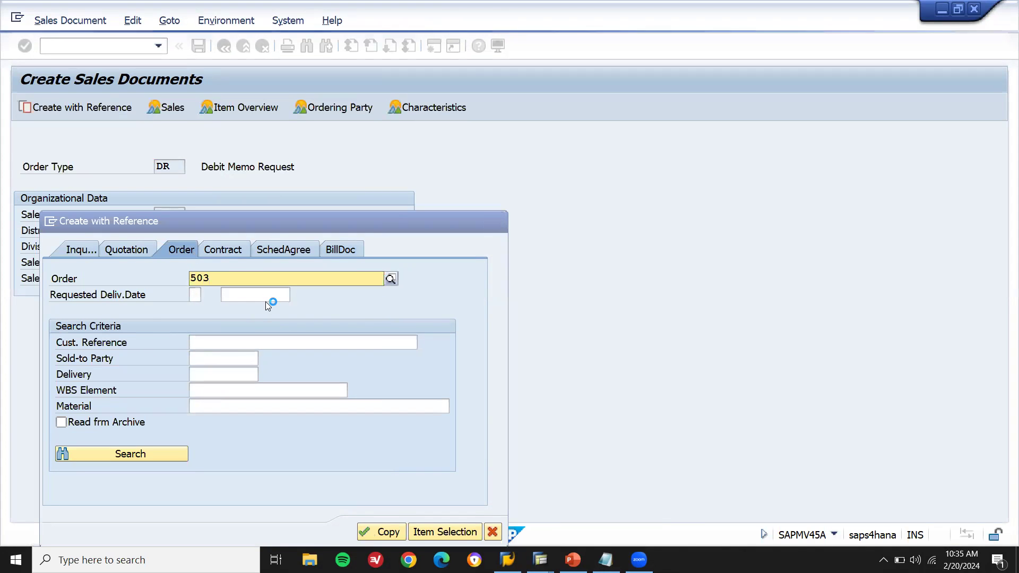
{"action": "left_click", "coordinate": [268, 309]}
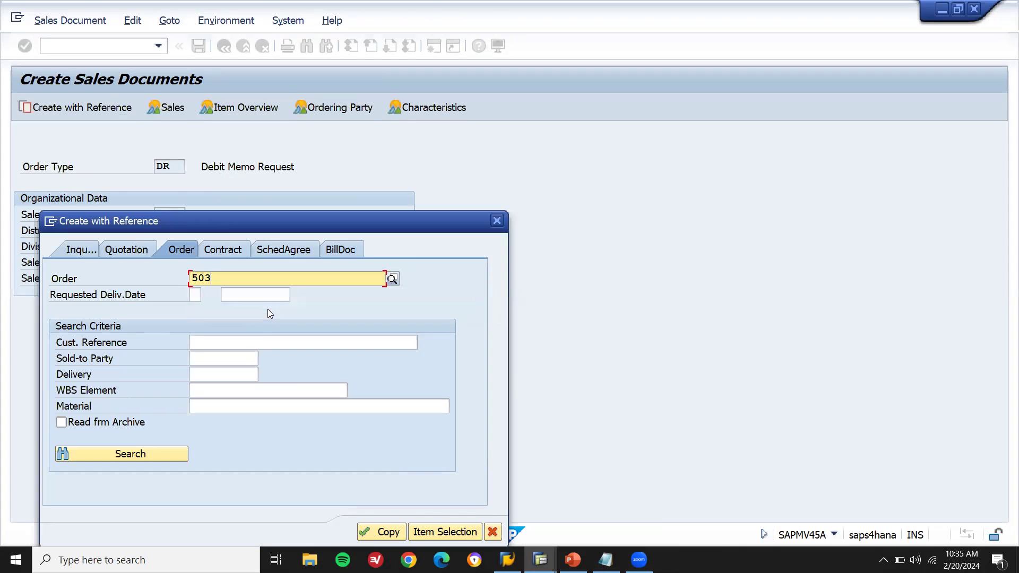
{"action": "left_click", "coordinate": [382, 533]}
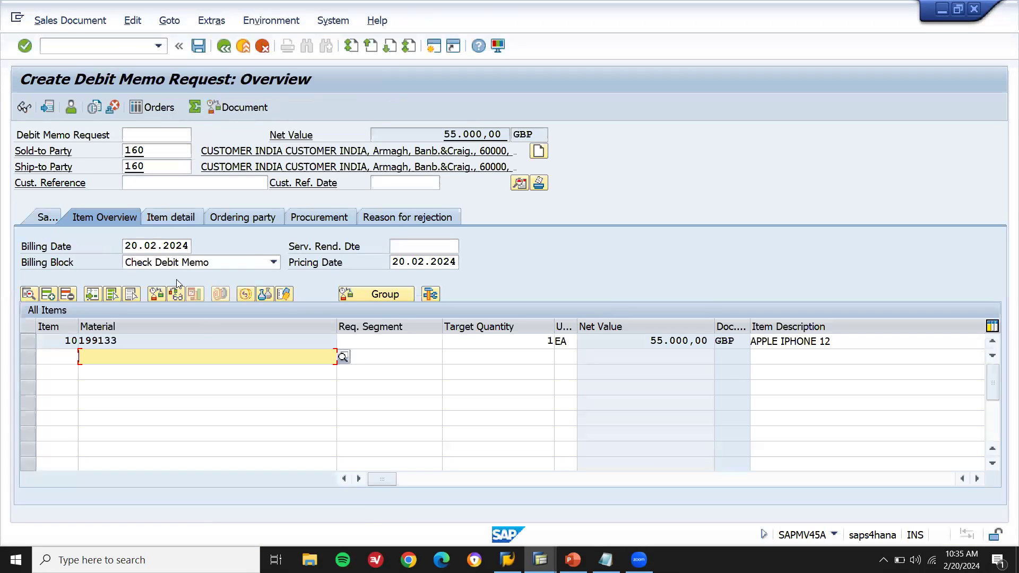
Clear the debit memo request's billing block and set the order reason to "Price difference: price was too low".
{"action": "left_click", "coordinate": [185, 266]}
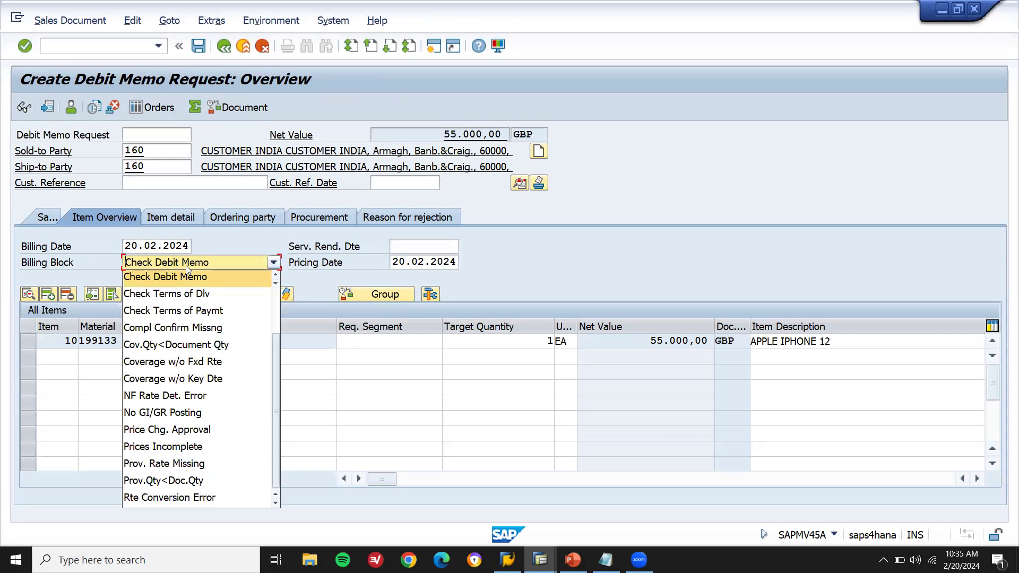
{"action": "left_click_drag", "start_coordinate": [272, 356], "coordinate": [273, 380]}
{"action": "left_click", "coordinate": [212, 496]}
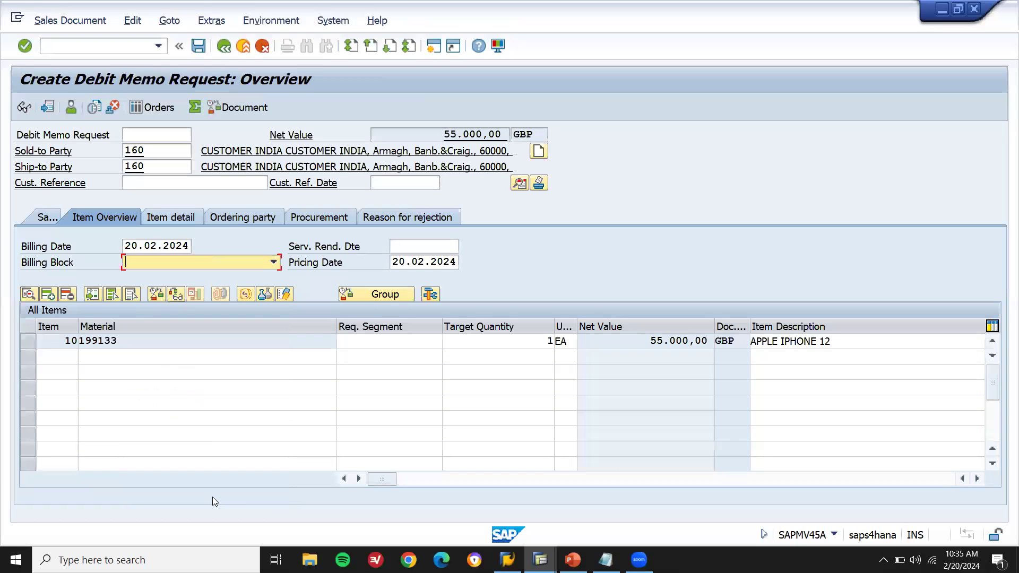
{"action": "left_click", "coordinate": [47, 218]}
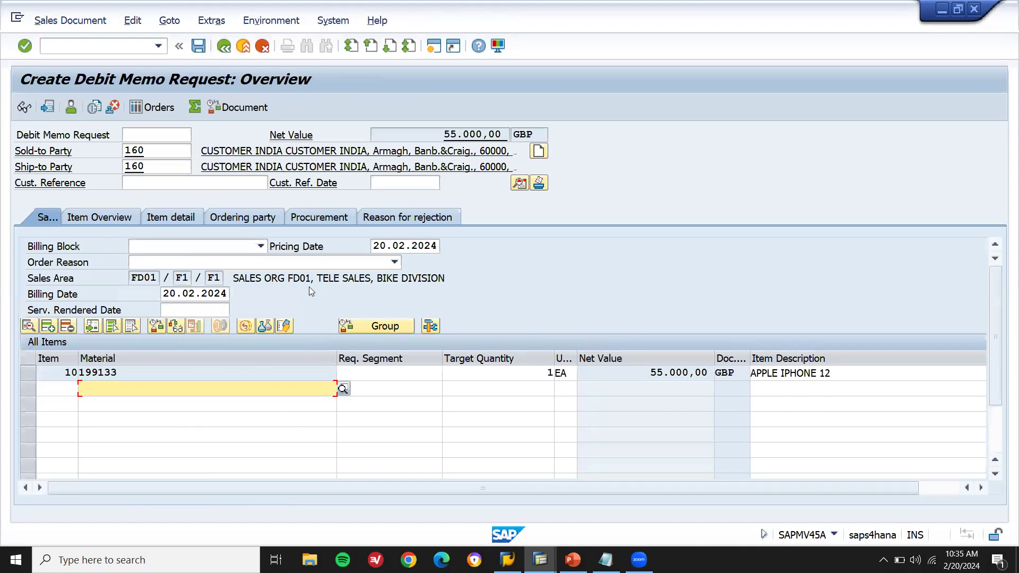
{"action": "left_click", "coordinate": [323, 263]}
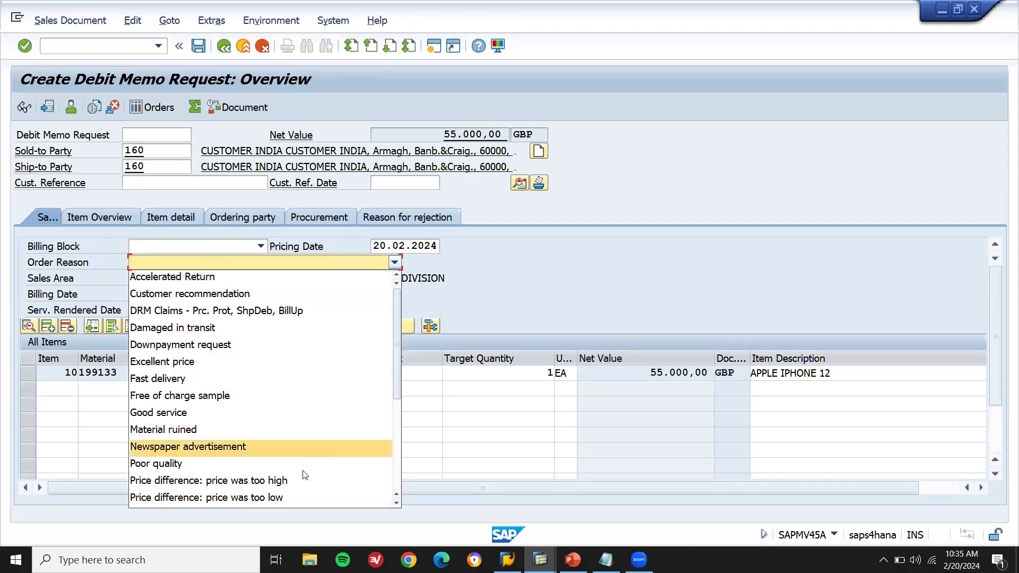
{"action": "left_click", "coordinate": [292, 497]}
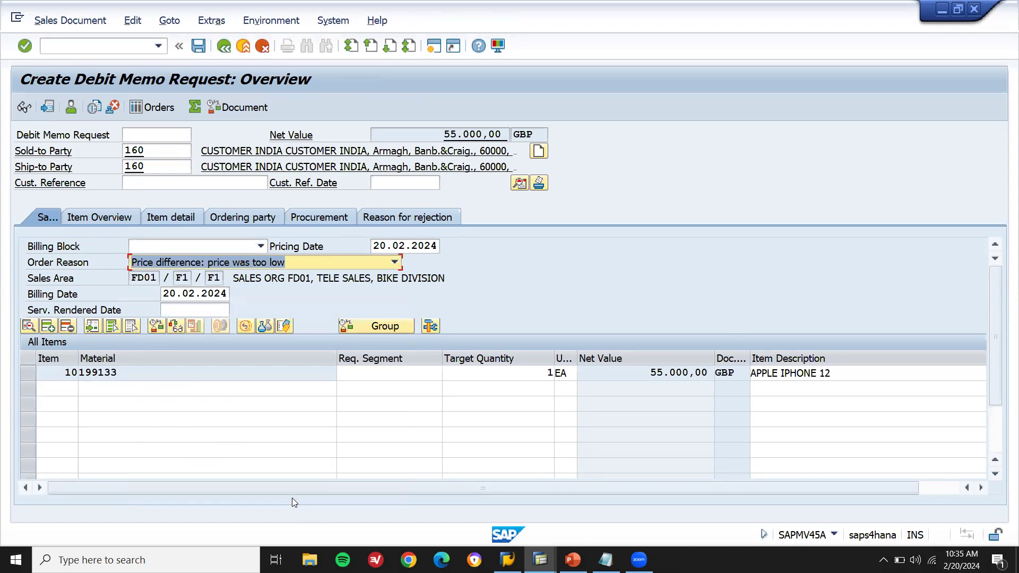
Set the PR00 price of item 10 to 3.000,00 GBP in its conditions and save the debit memo request.
{"action": "double_click", "coordinate": [292, 374]}
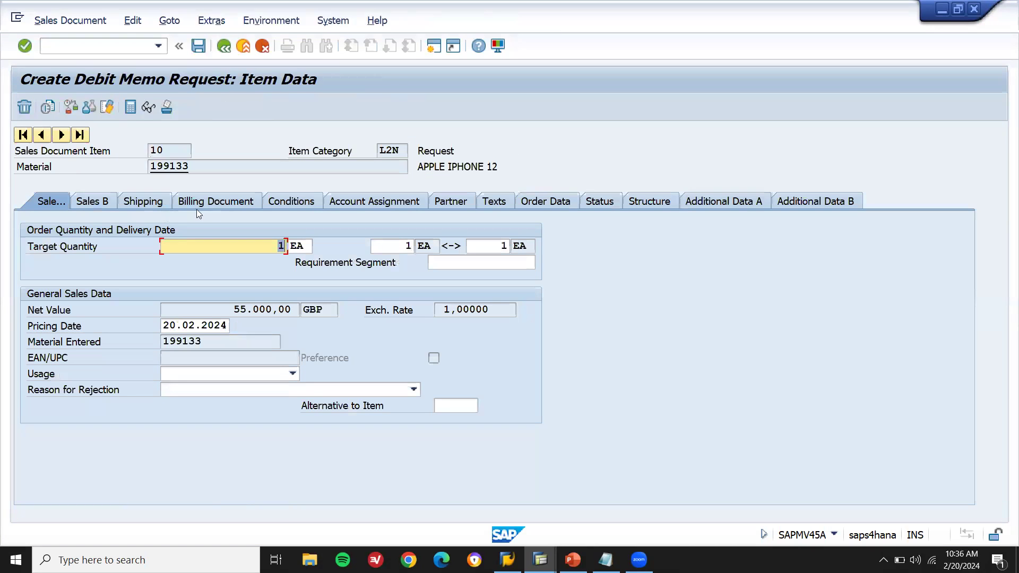
{"action": "left_click", "coordinate": [311, 202]}
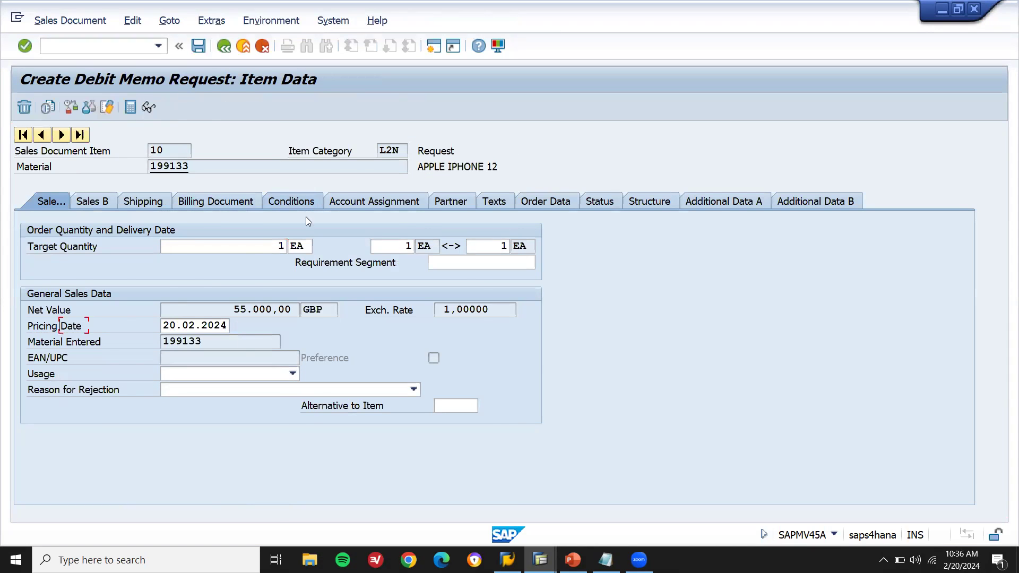
{"action": "left_click", "coordinate": [256, 323]}
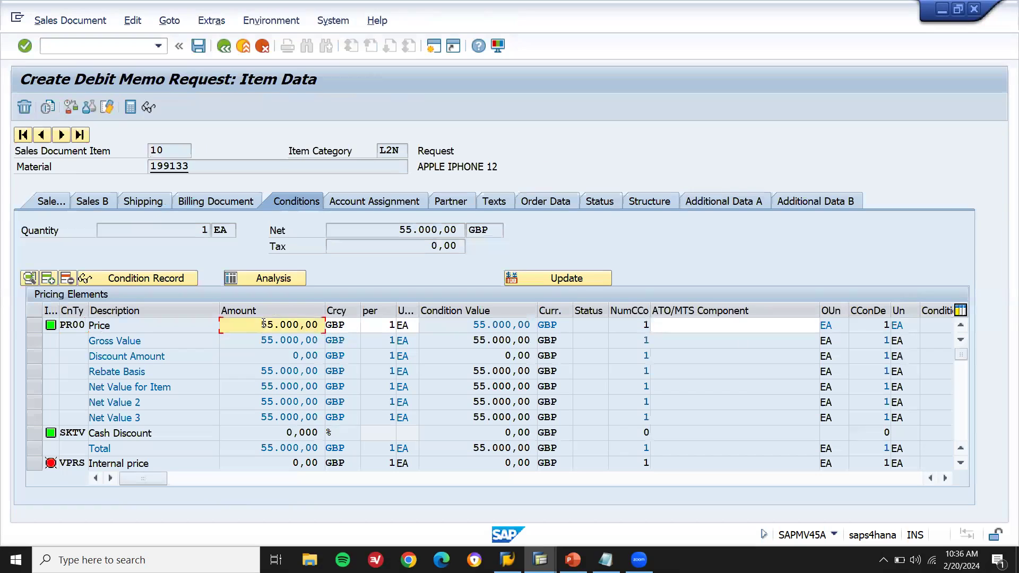
{"action": "key", "text": "BackSpace"}
{"action": "key", "text": "BackSpace"}
{"action": "key", "text": "BackSpace"}
{"action": "key", "text": "BackSpace"}
{"action": "key", "text": "BackSpace"}
{"action": "key", "text": "BackSpace"}
{"action": "key", "text": "BackSpace"}
{"action": "key", "text": "BackSpace"}
{"action": "key", "text": "BackSpace"}
{"action": "type", "text": "300"}
{"action": "key", "text": "Return"}
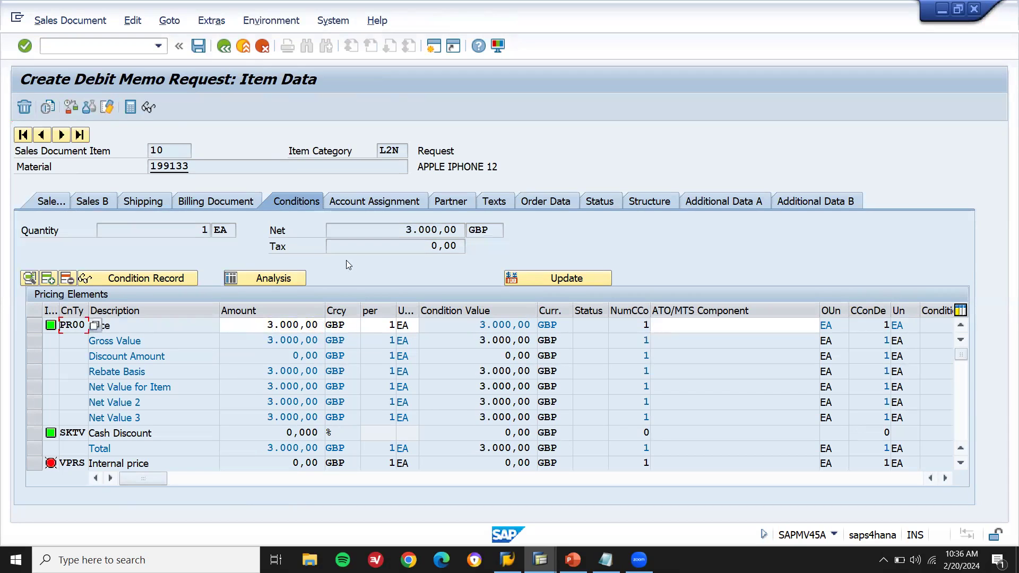
{"action": "left_click", "coordinate": [197, 47]}
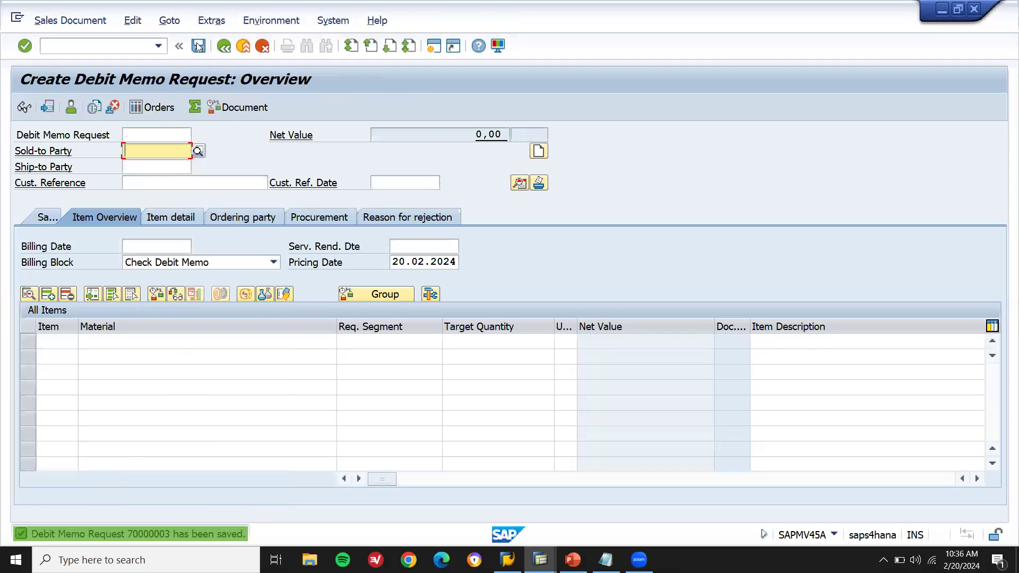
Create the debit memo billing document for the saved debit memo request and save it.
{"action": "left_click", "coordinate": [97, 51]}
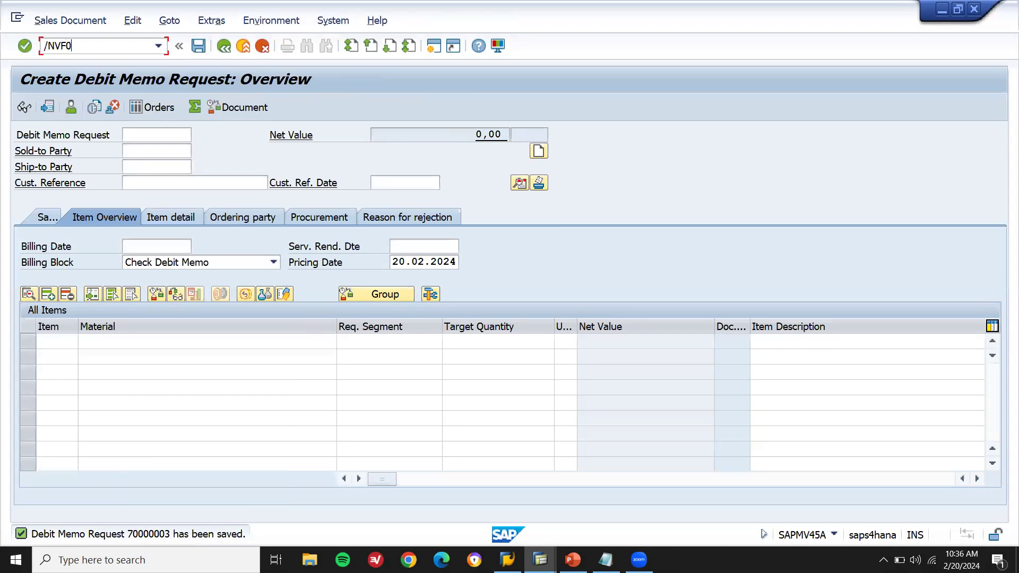
{"action": "type", "text": "/NVF0"}
{"action": "key", "text": "XF86AudioMute"}
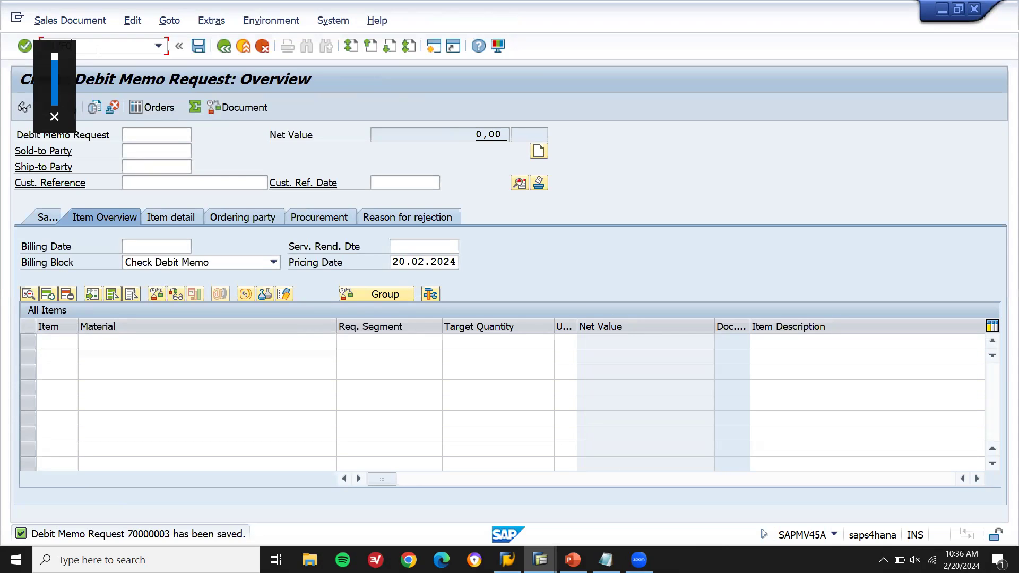
{"action": "key", "text": "Return"}
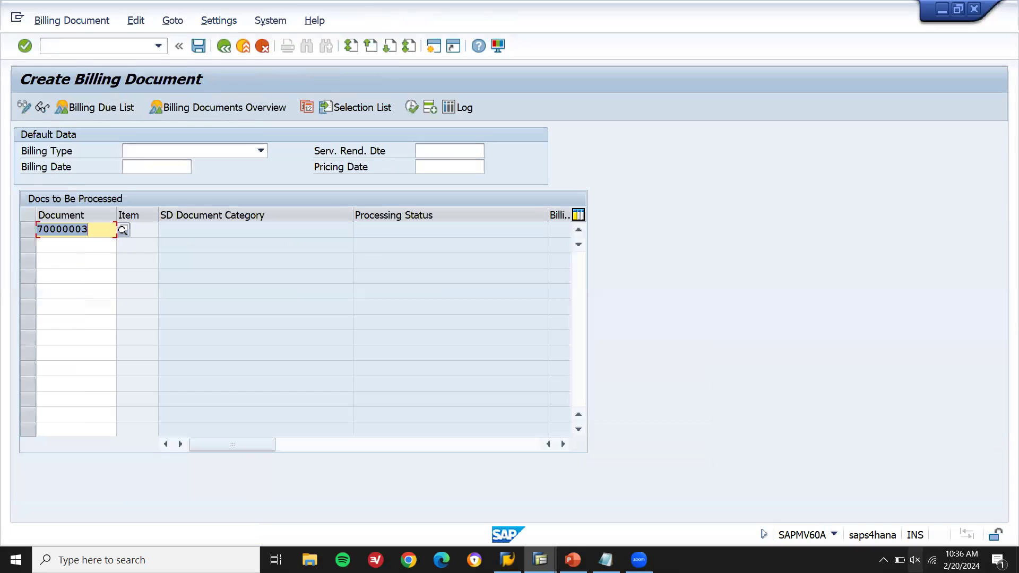
{"action": "left_click", "coordinate": [915, 560]}
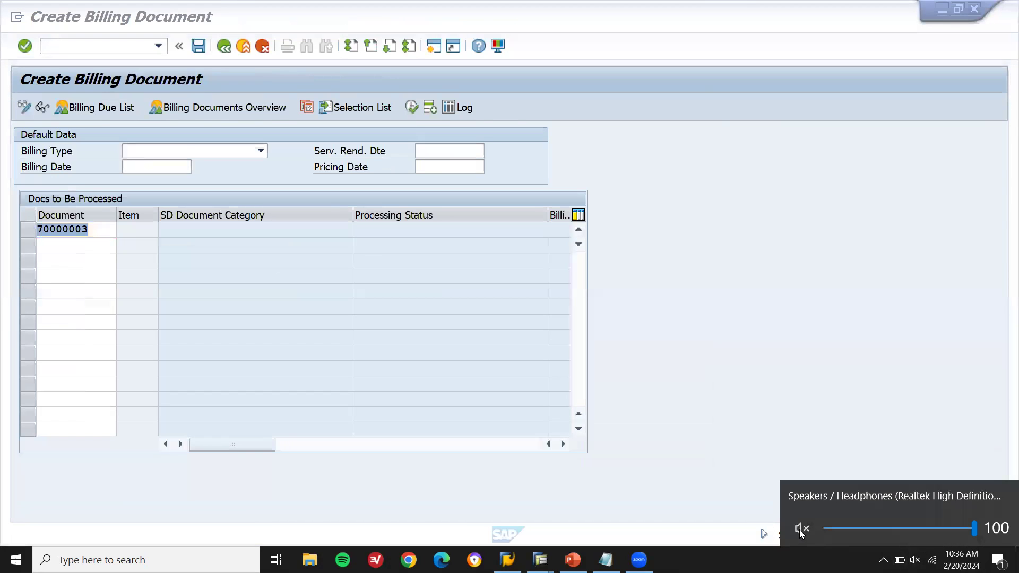
{"action": "left_click", "coordinate": [802, 528]}
{"action": "left_click", "coordinate": [101, 230]}
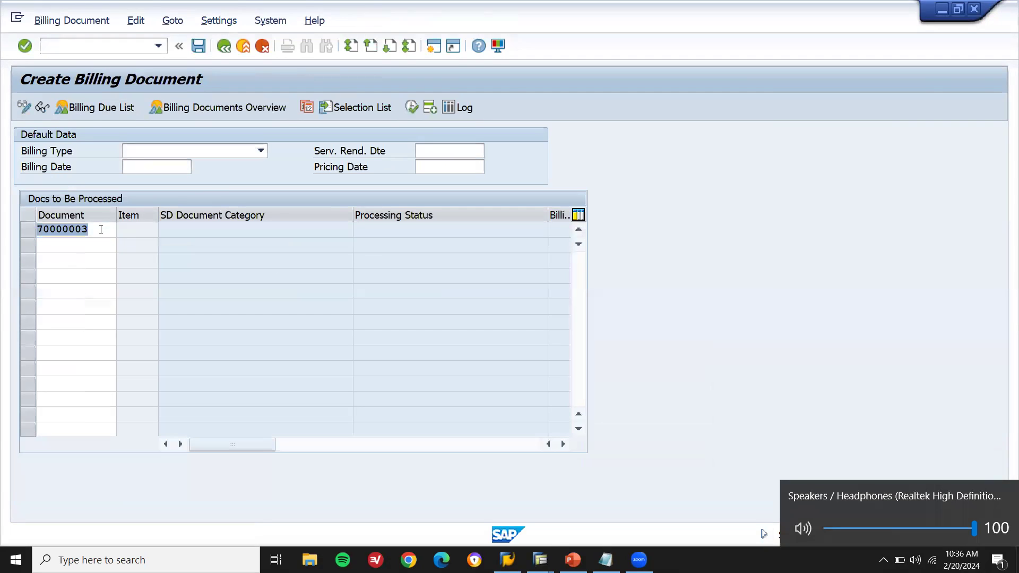
{"action": "key", "text": "Return"}
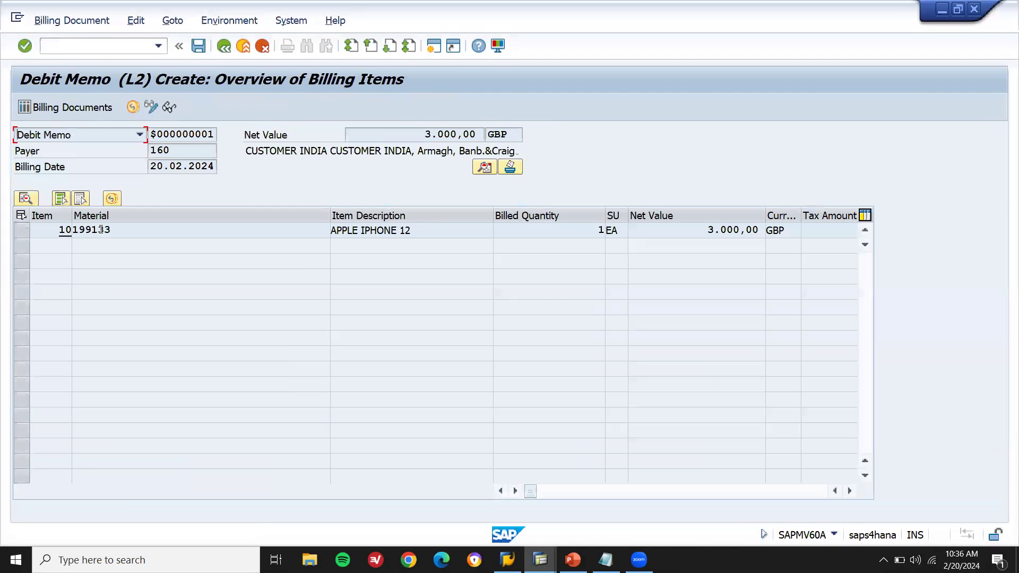
{"action": "key", "text": "ctrl+s"}
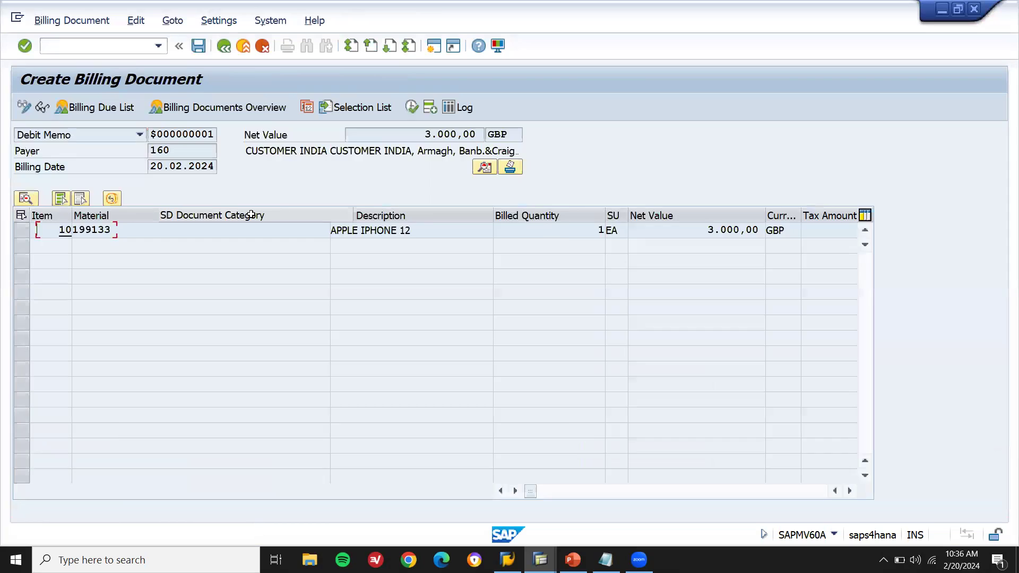
Leave the billing document and open Display Sales Documents.
{"action": "left_click", "coordinate": [245, 50]}
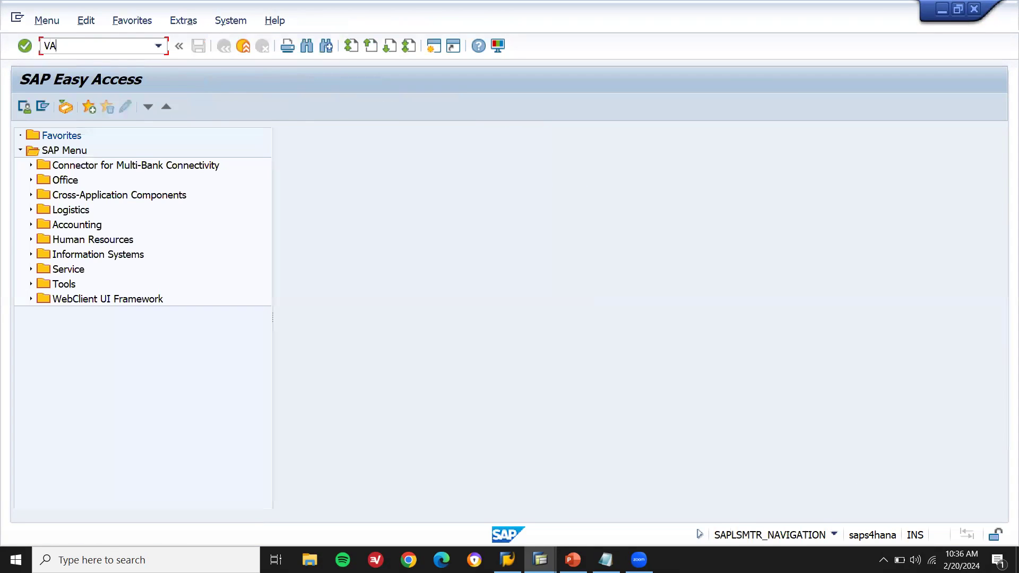
{"action": "key", "text": "Return"}
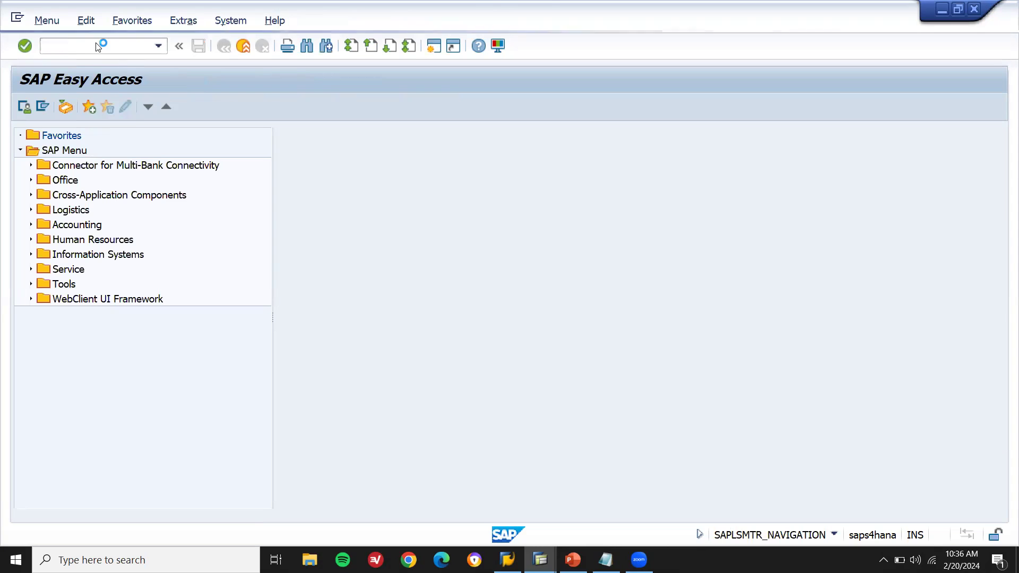
{"action": "key", "text": "F3"}
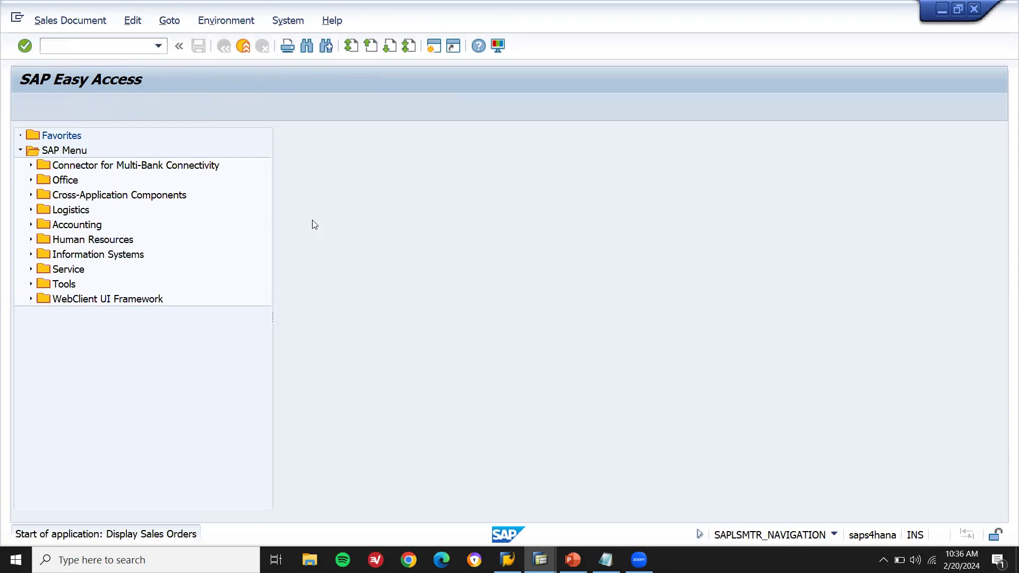
{"action": "key", "text": "Delete"}
{"action": "key", "text": "F4"}
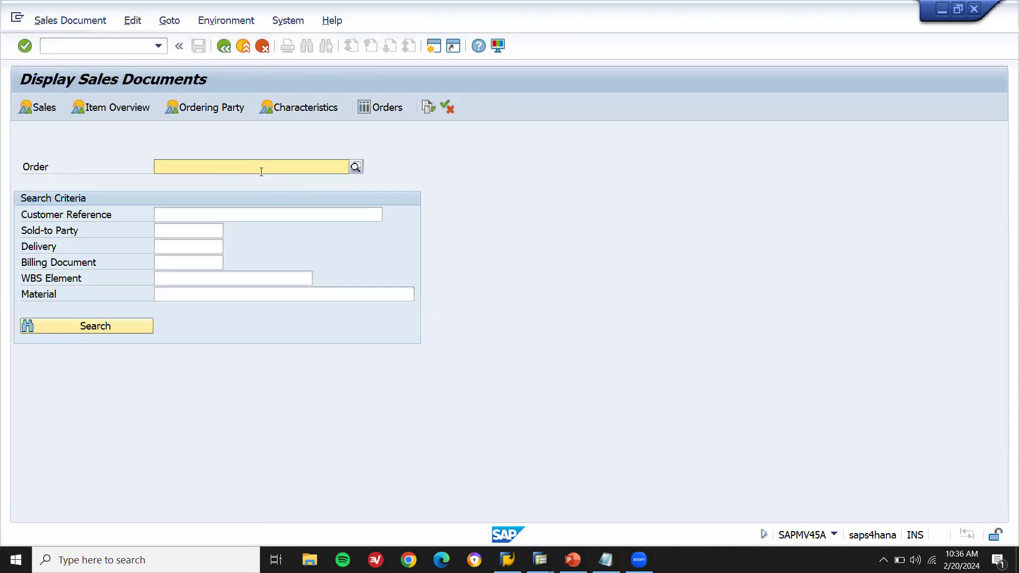
Enter the debited sales order's number and display its document flow.
{"action": "key", "text": "alt+Tab"}
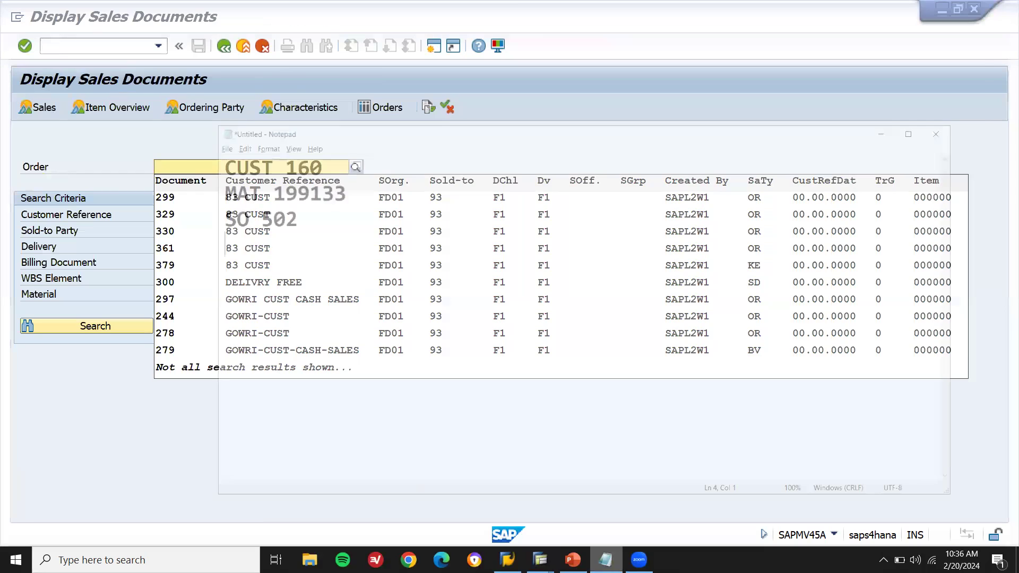
{"action": "key", "text": "alt+Tab"}
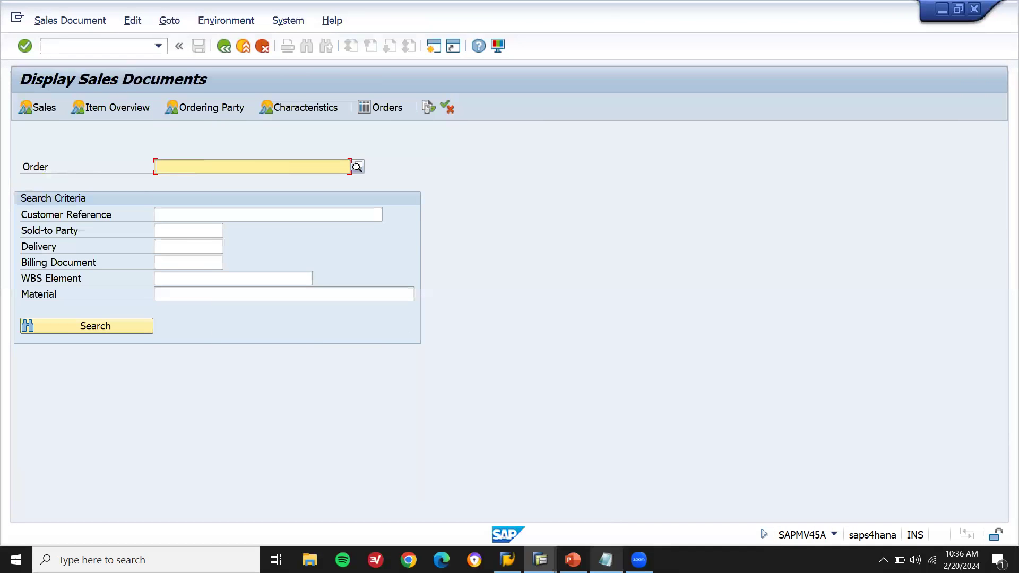
{"action": "type", "text": "503"}
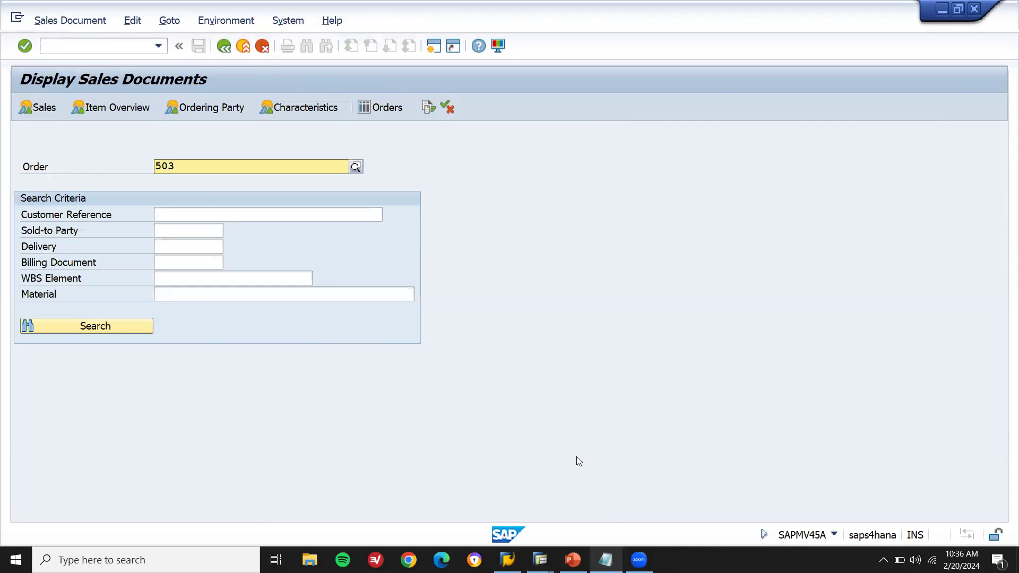
{"action": "left_click", "coordinate": [431, 112]}
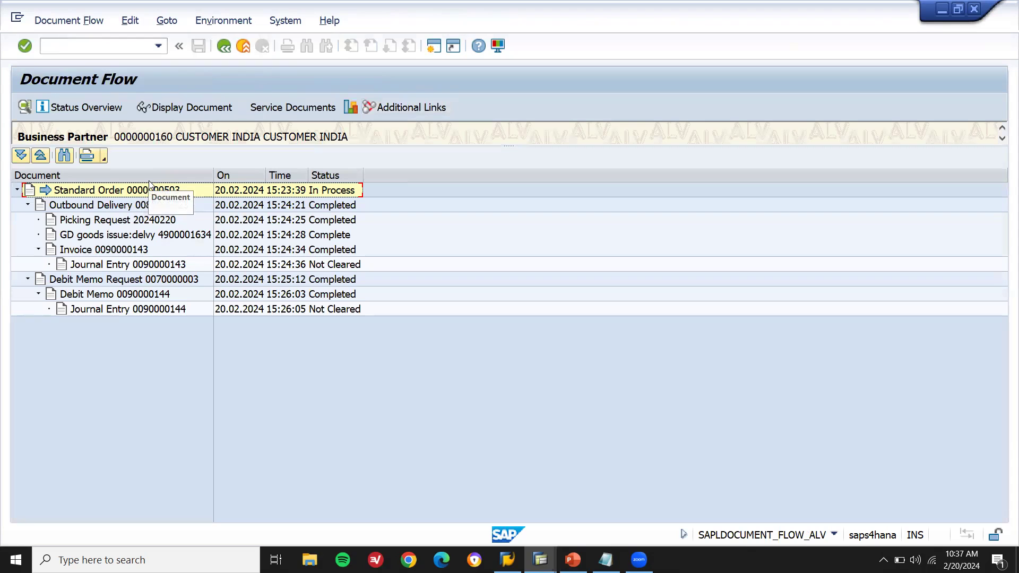
Examine the delivery, picking, goods issue, invoice, debit memo request and debit memo entries in the document flow, and close it.
{"action": "left_click", "coordinate": [140, 207]}
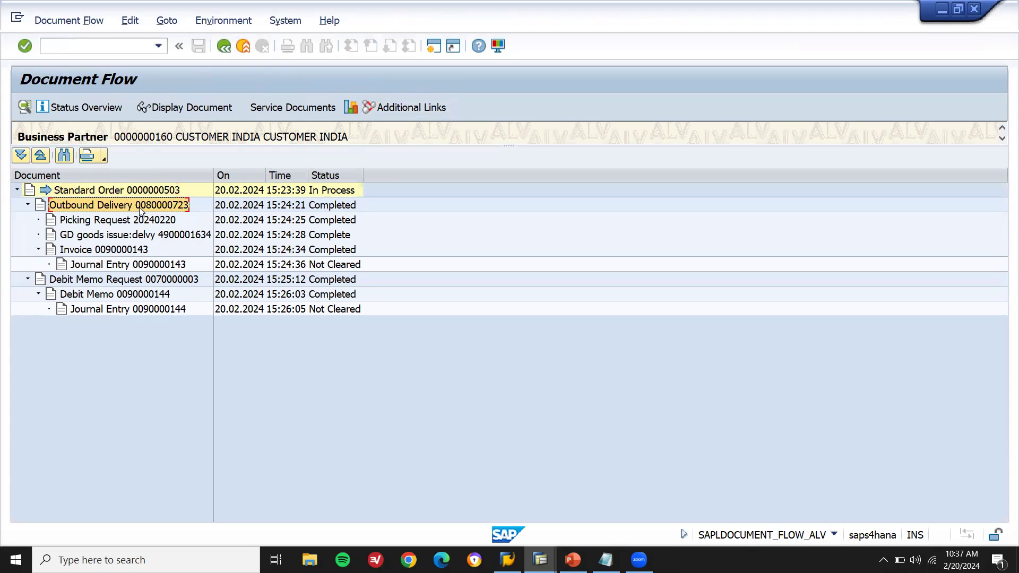
{"action": "left_click", "coordinate": [139, 223]}
{"action": "left_click", "coordinate": [135, 239]}
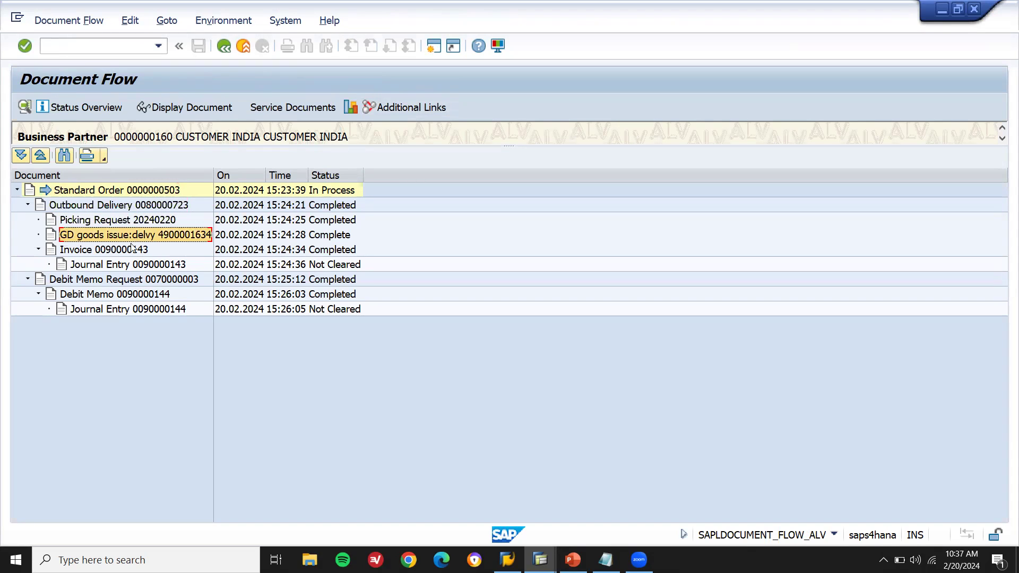
{"action": "left_click", "coordinate": [133, 249]}
{"action": "left_click", "coordinate": [127, 282]}
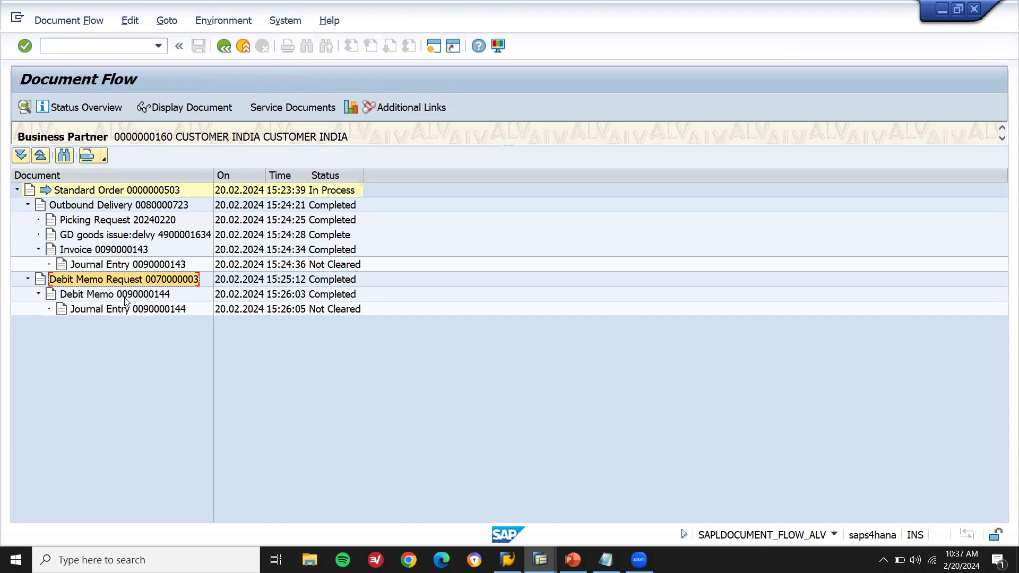
{"action": "left_click", "coordinate": [127, 295]}
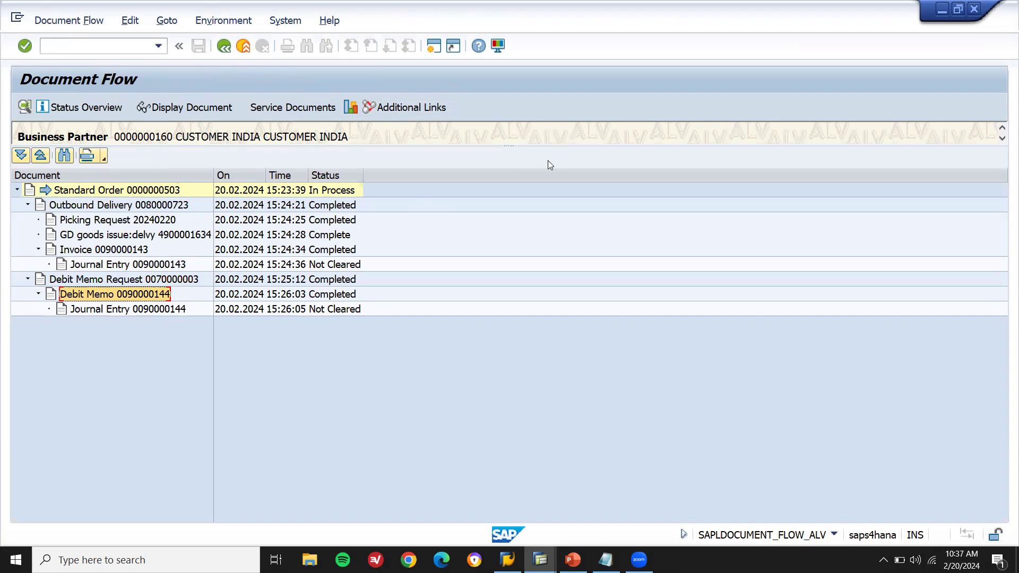
{"action": "left_click", "coordinate": [243, 47]}
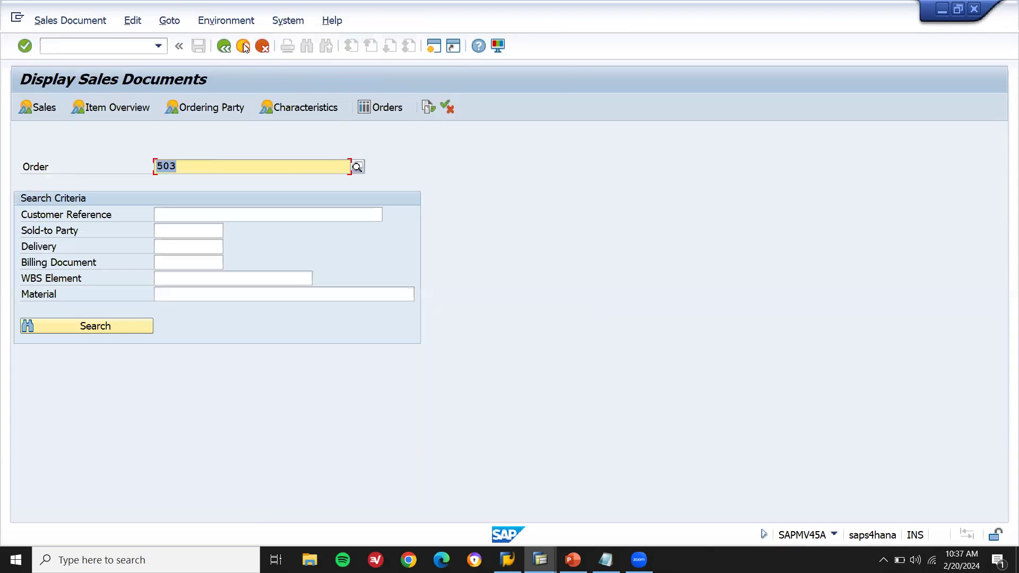